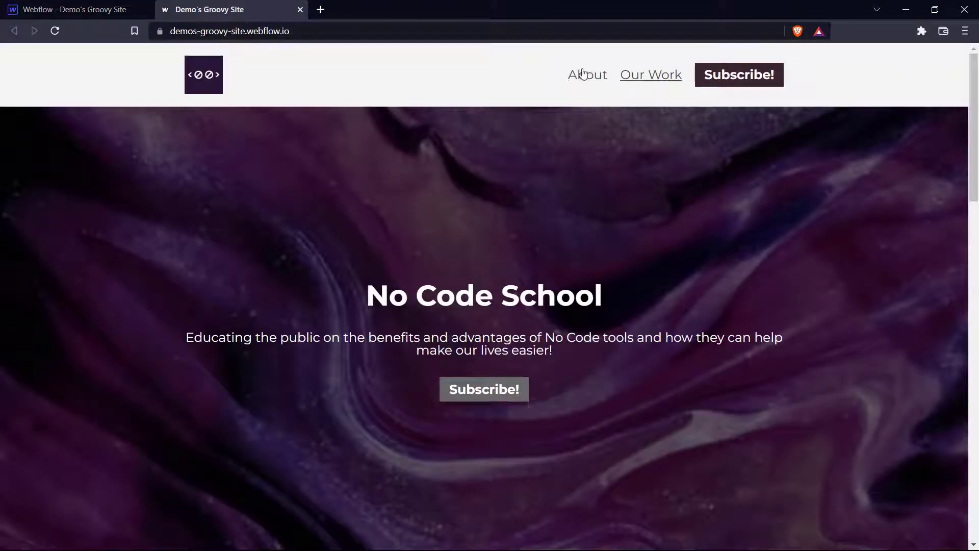
# Jump to the About section, then the Our Work section, of the live No Code School site
pyautogui.click(581, 73)
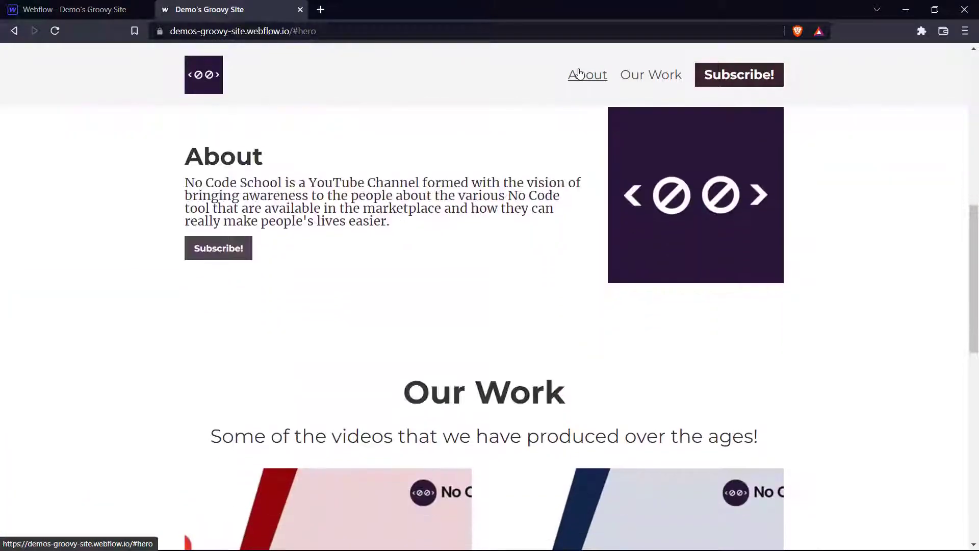
pyautogui.click(635, 75)
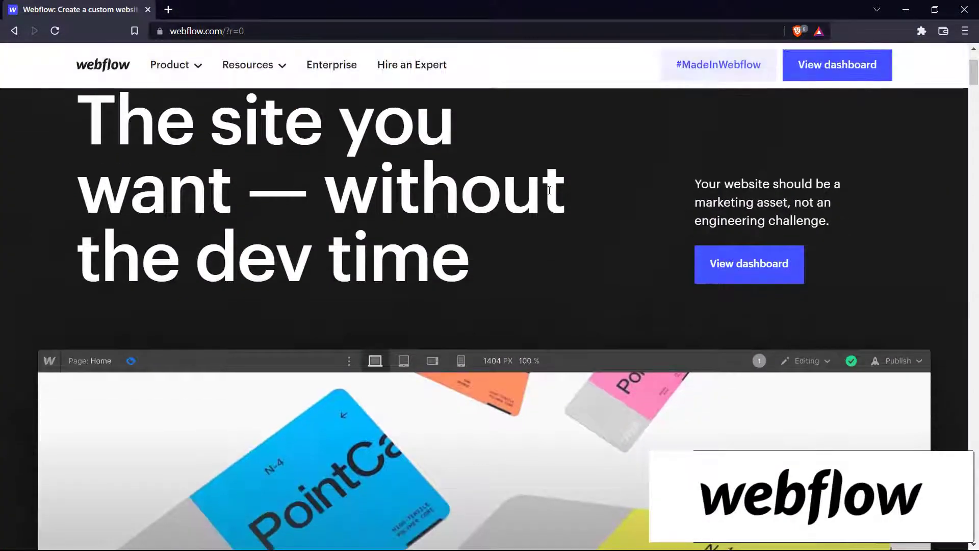
pyautogui.scroll(-3, 549, 195)
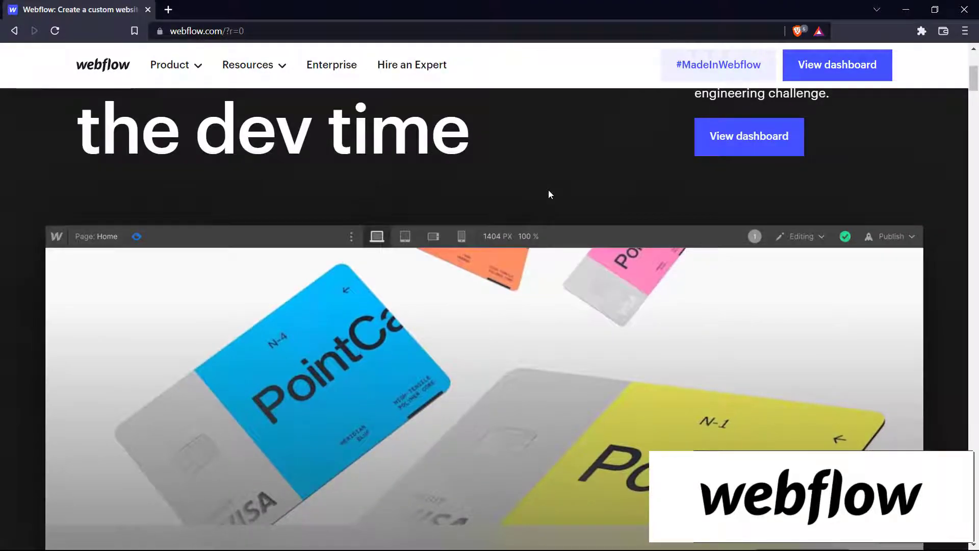
pyautogui.scroll(-2, 549, 195)
pyautogui.scroll(-5, 550, 195)
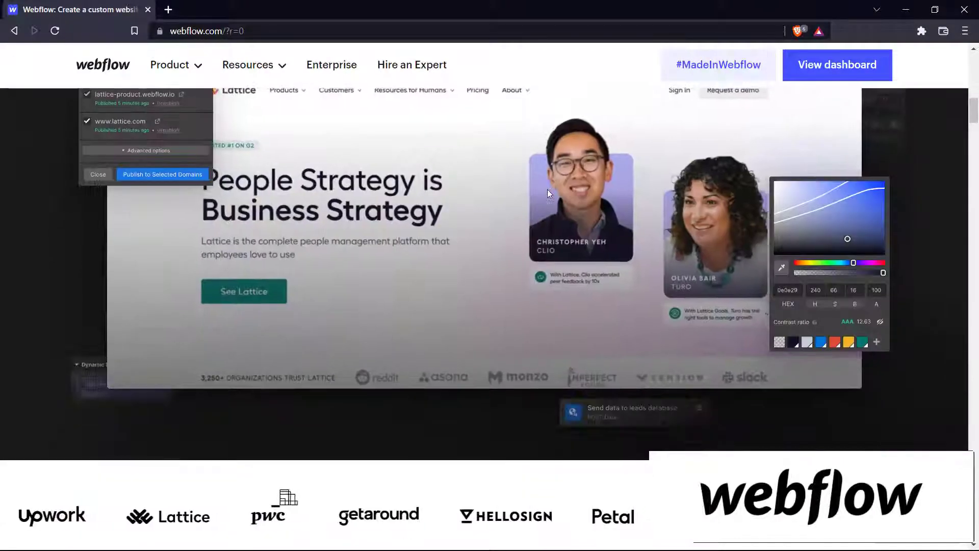
pyautogui.scroll(-3, 548, 194)
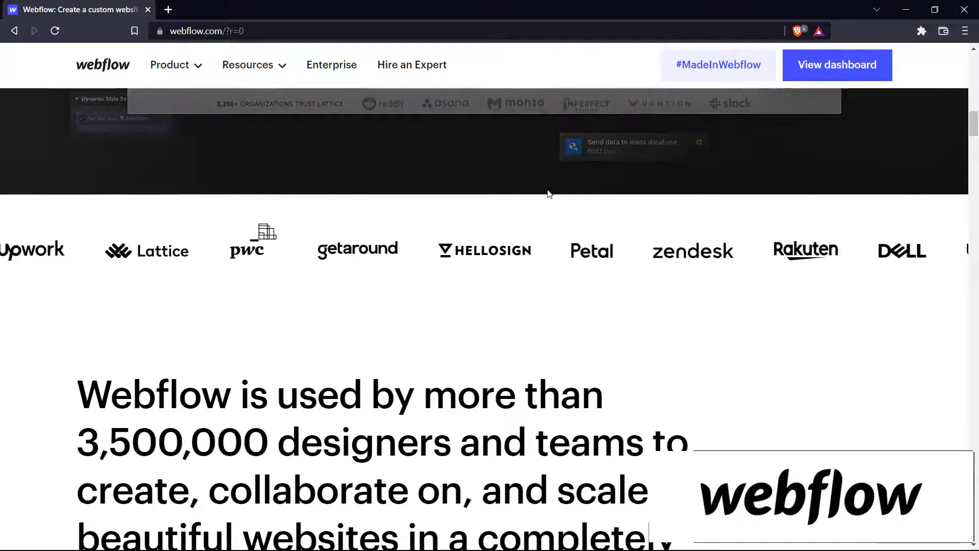
pyautogui.scroll(-3, 549, 194)
pyautogui.scroll(-5, 548, 193)
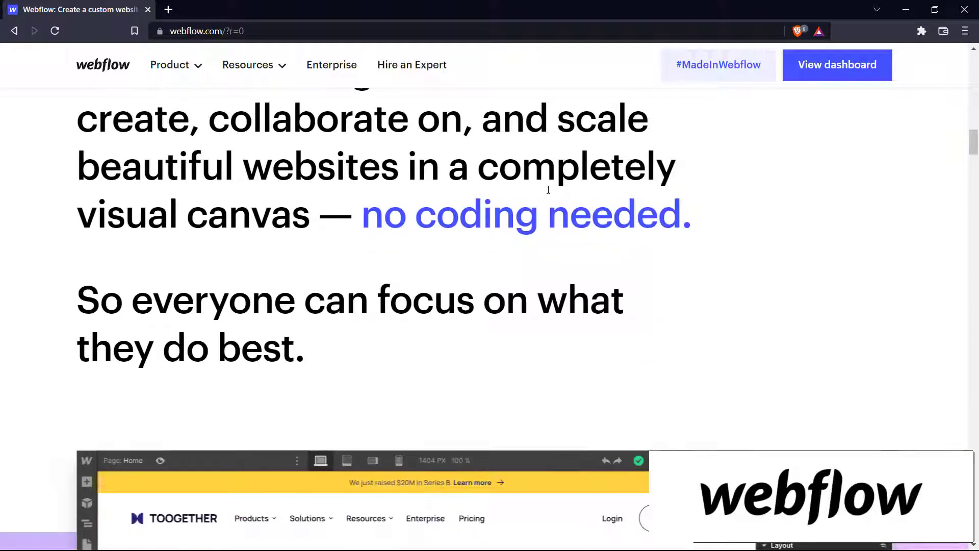
pyautogui.scroll(-2, 550, 194)
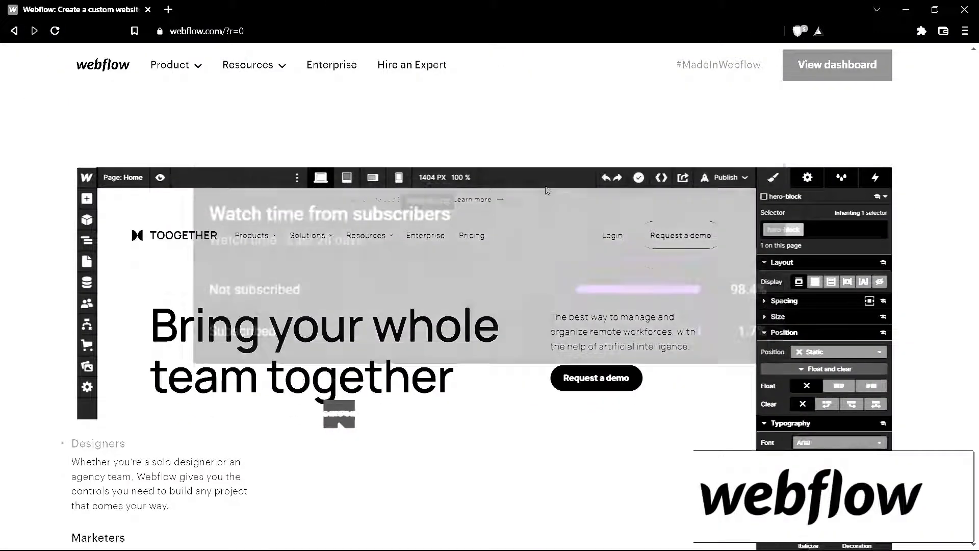
pyautogui.scroll(-2, 546, 190)
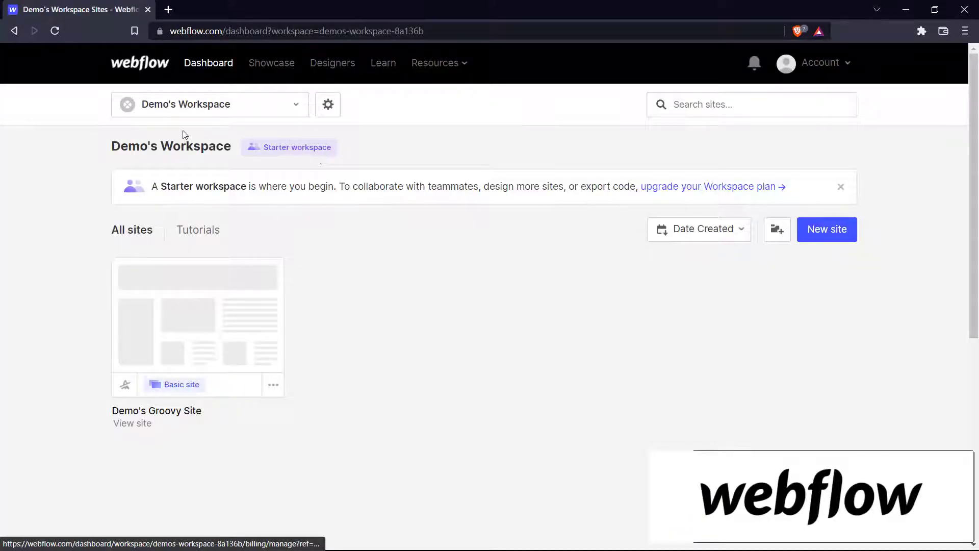
# Highlight the workspace name heading and the Demo's Groovy Site name on the dashboard
pyautogui.moveTo(106, 144); pyautogui.dragTo(236, 153)
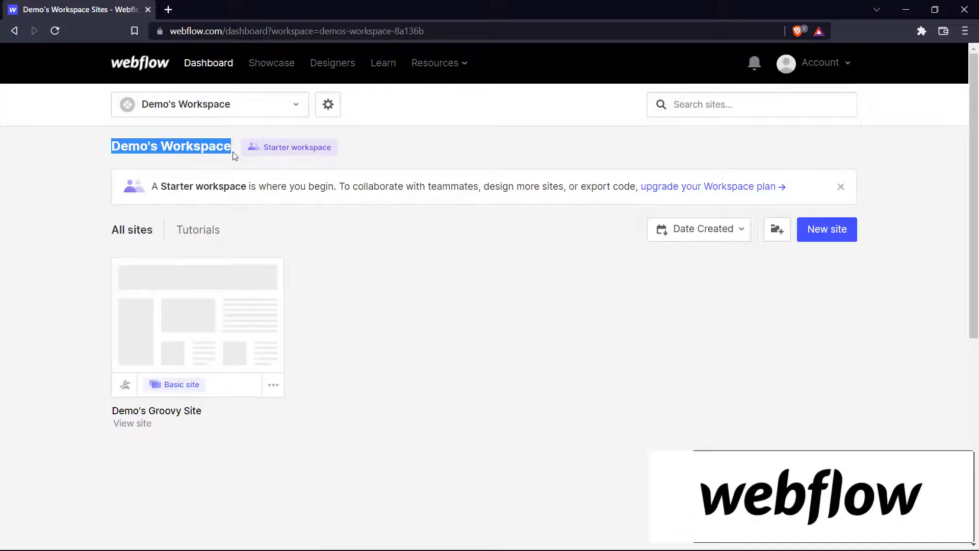
pyautogui.click(467, 253)
pyautogui.moveTo(183, 312)
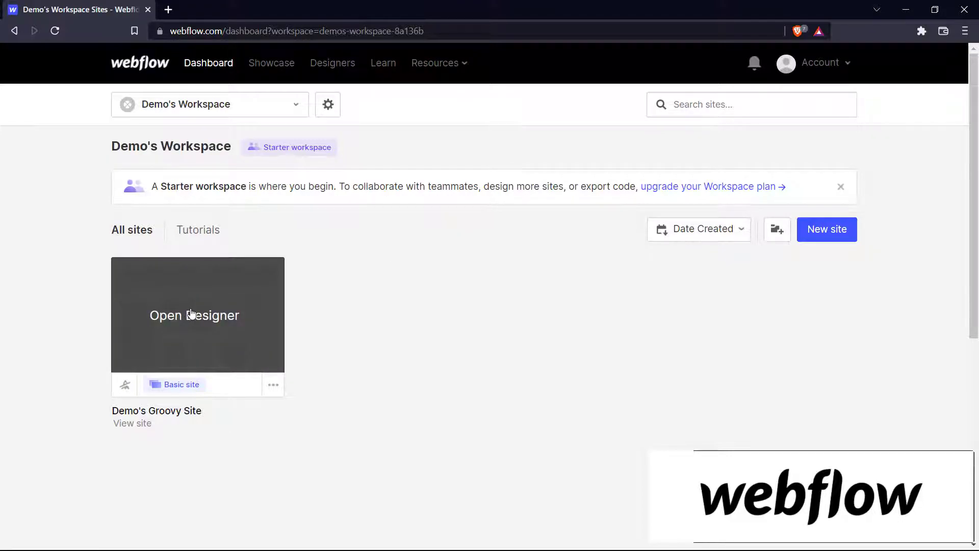
pyautogui.moveTo(104, 419); pyautogui.dragTo(229, 422)
pyautogui.click(379, 384)
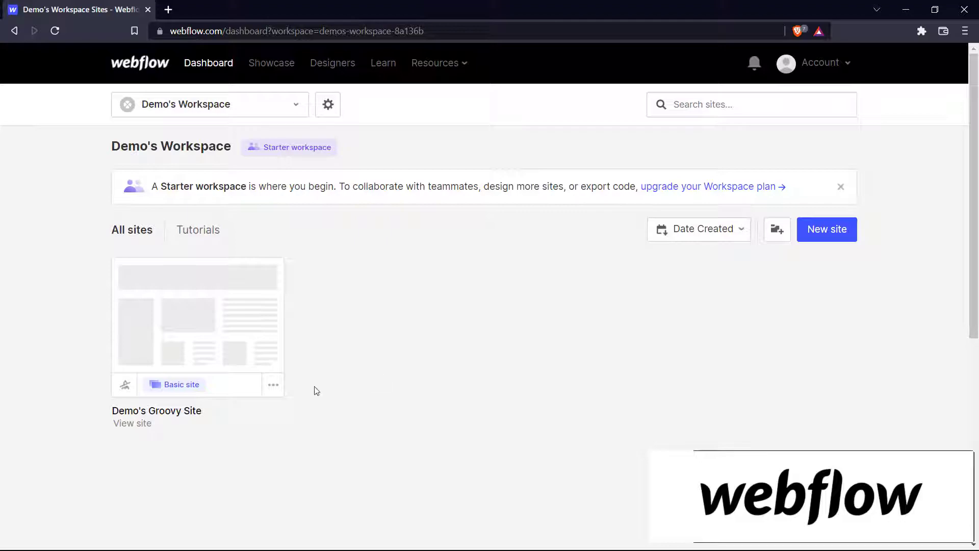
# Open Demo's Groovy Site settings and scroll through its Billing plan options
pyautogui.click(274, 386)
pyautogui.click(263, 380)
pyautogui.scroll(-2, 498, 263)
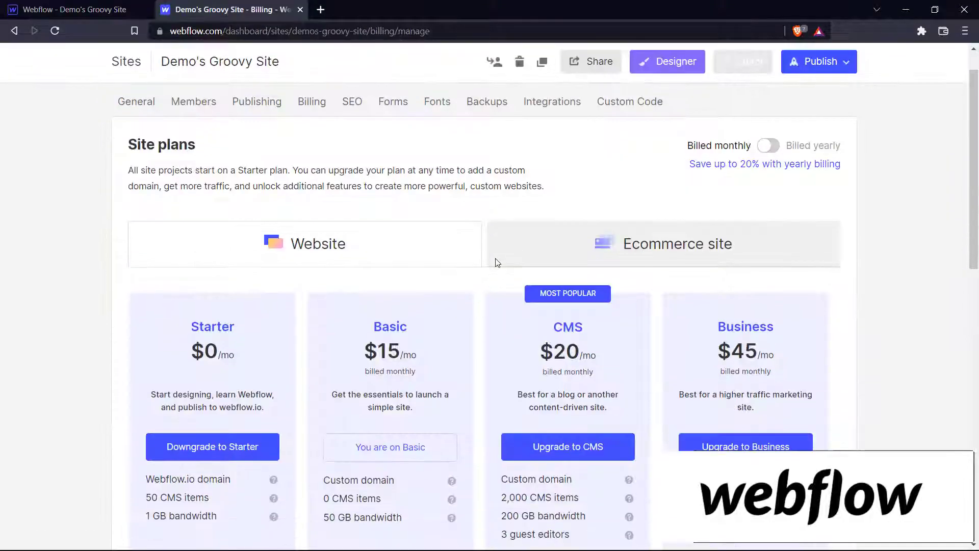
pyautogui.scroll(-1, 497, 262)
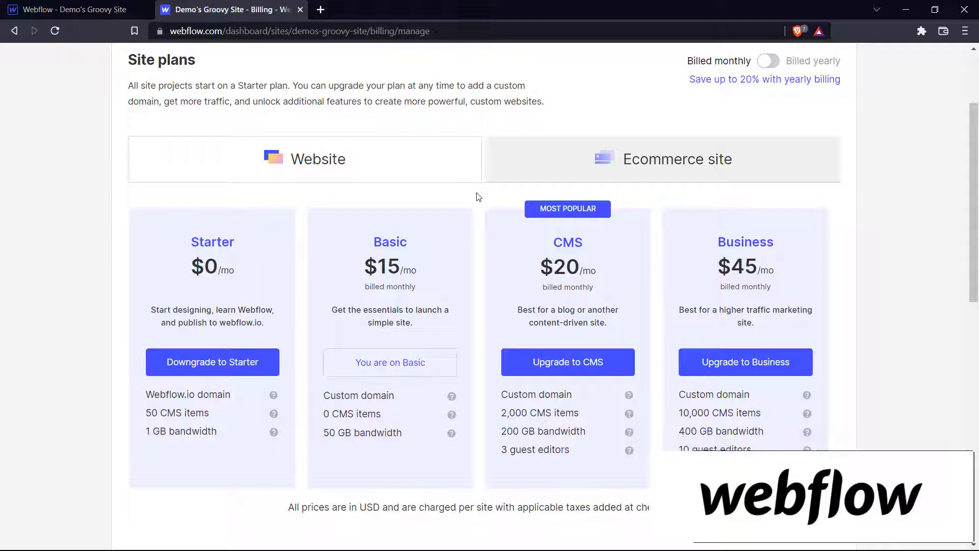
pyautogui.scroll(3, 475, 199)
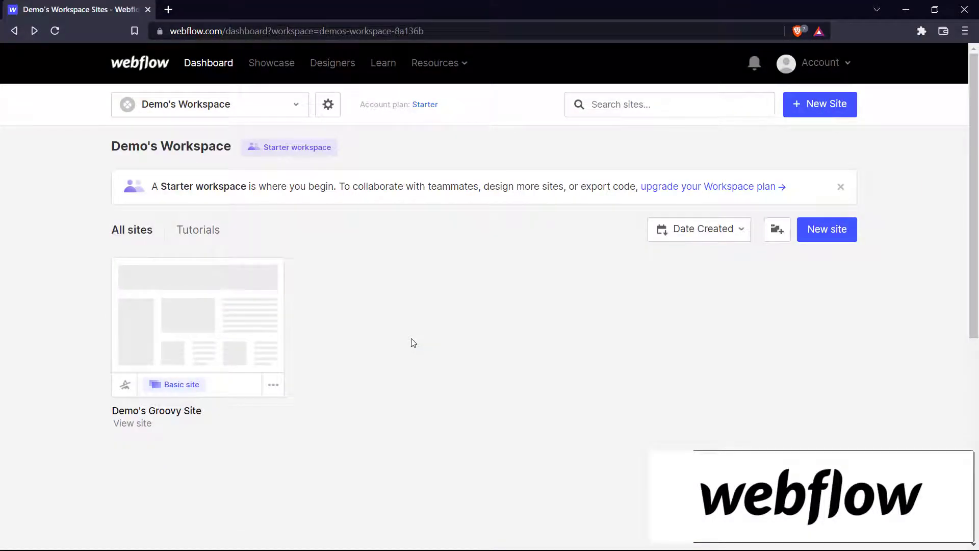
# Open Demo's Groovy Site in the Designer and browse the prebuilt Layouts in the Add panel
pyautogui.click(162, 343)
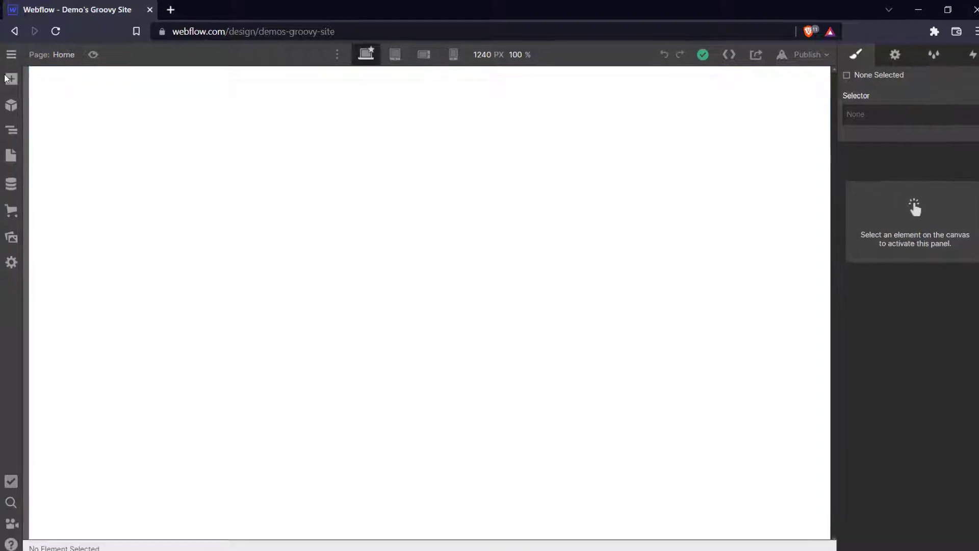
pyautogui.press('a')
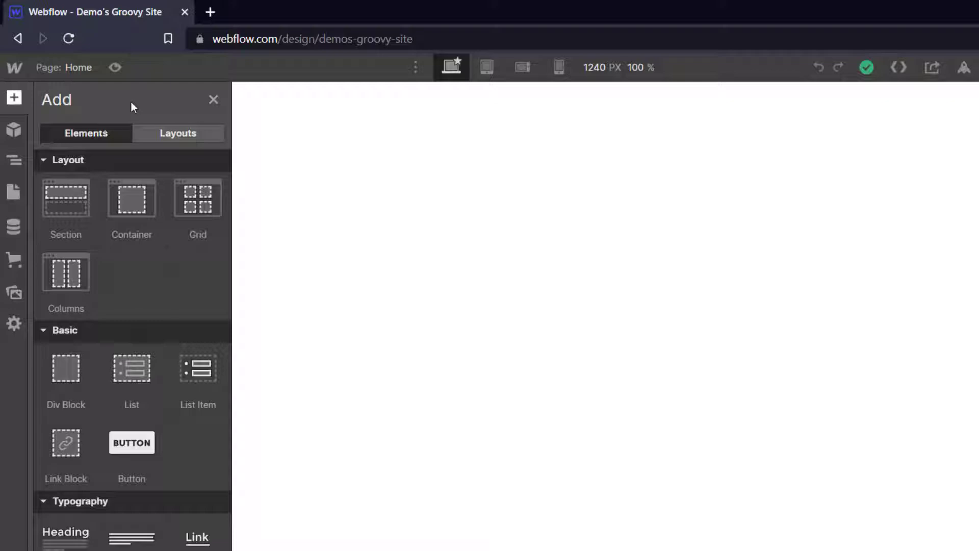
pyautogui.click(159, 133)
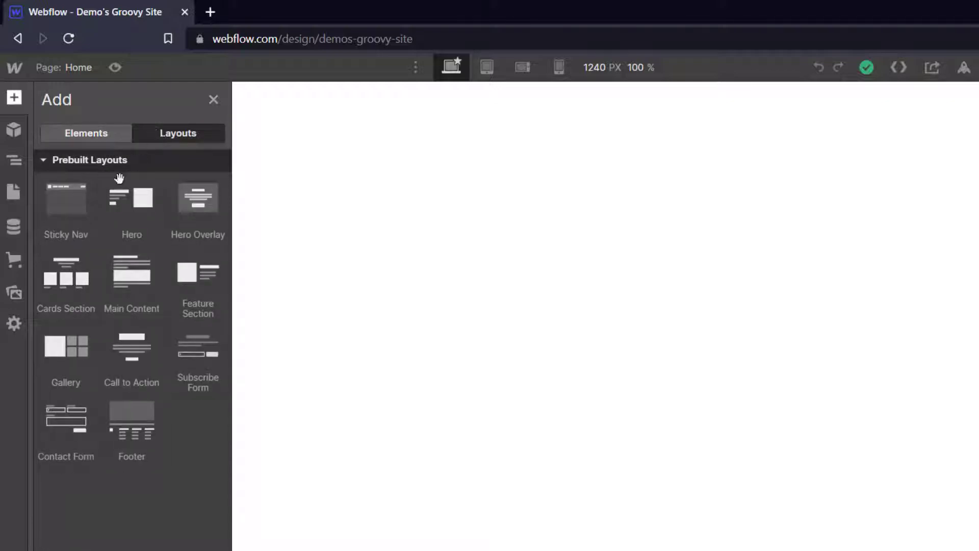
pyautogui.moveTo(125, 217)
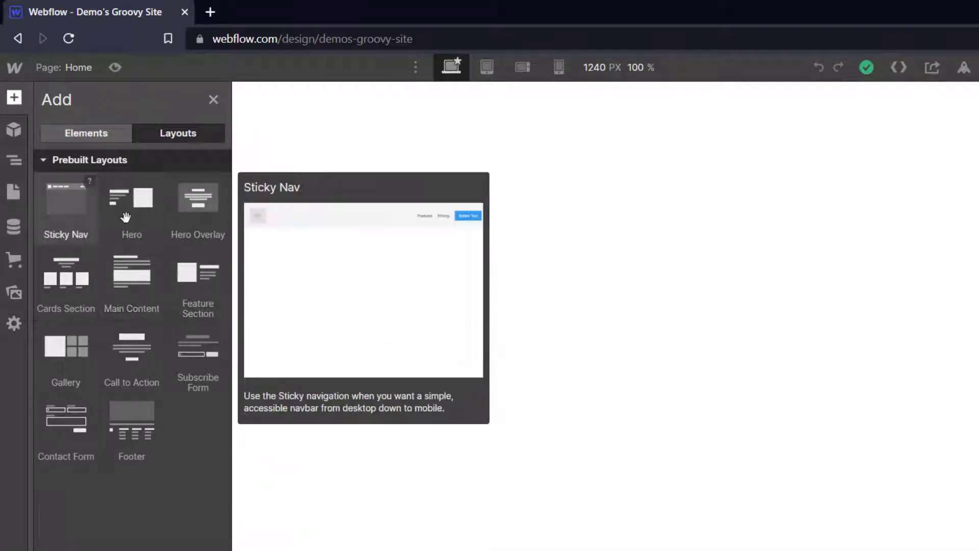
pyautogui.moveTo(166, 360)
# Add the Sticky Nav layout to the Home page and select its placeholder logo
pyautogui.click(70, 209)
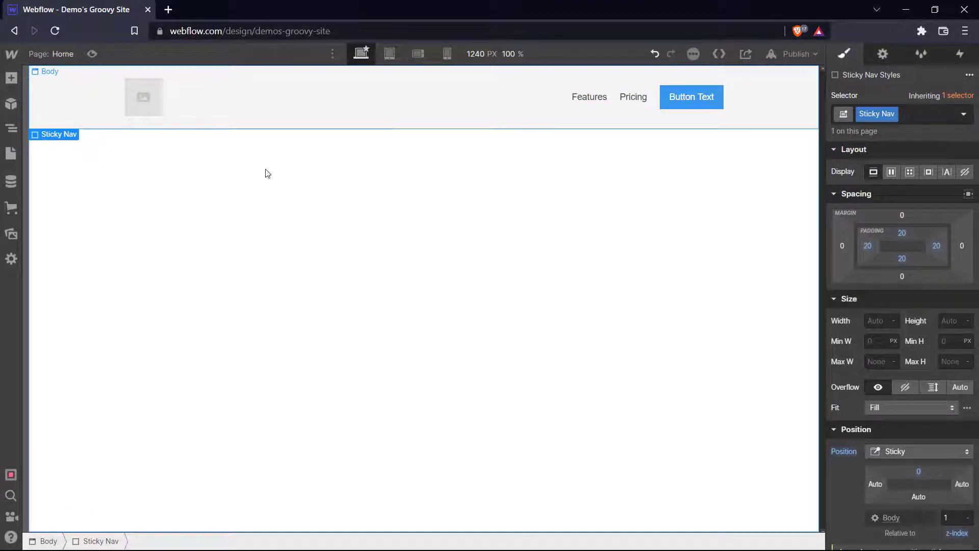
pyautogui.click(157, 101)
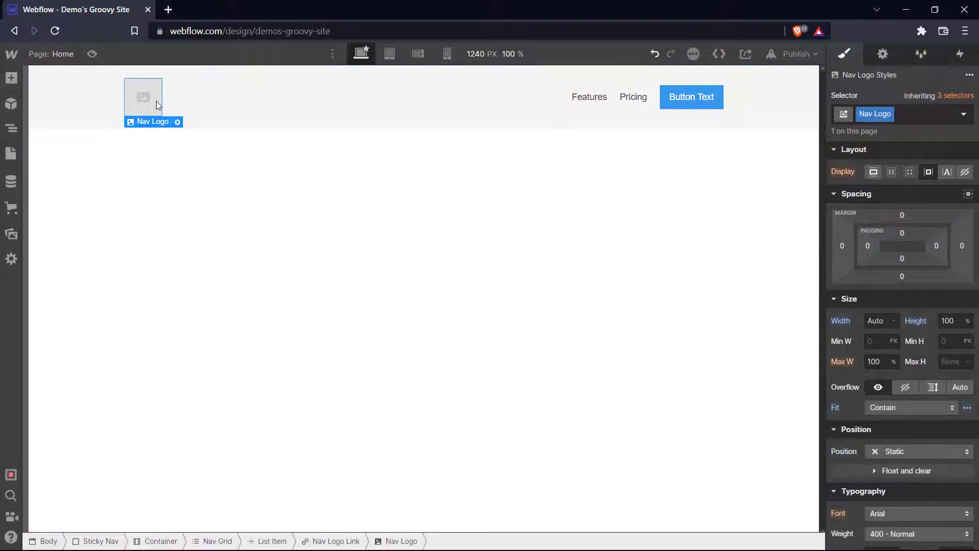
pyautogui.rightClick(154, 104)
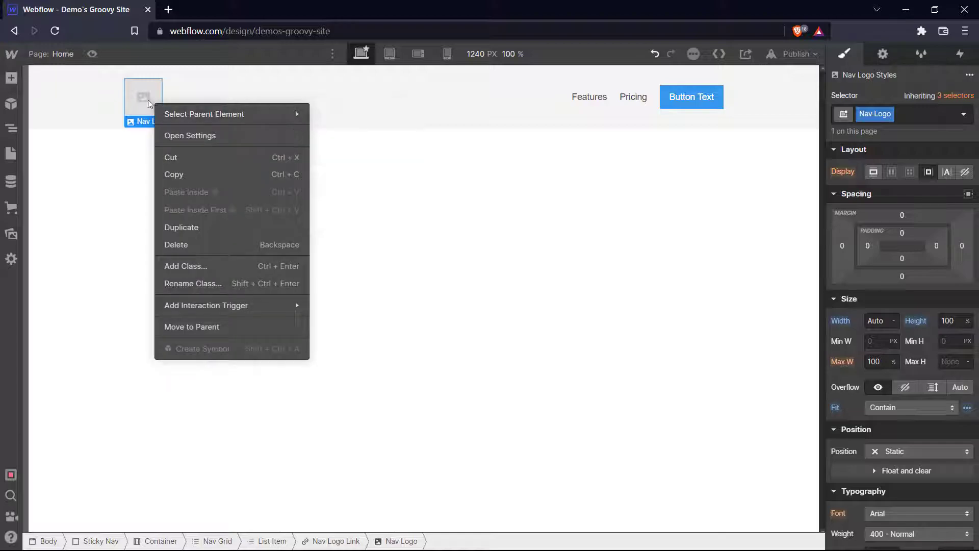
pyautogui.click(147, 99)
# Upload nocode.png and set it as the nav logo image
pyautogui.click(177, 121)
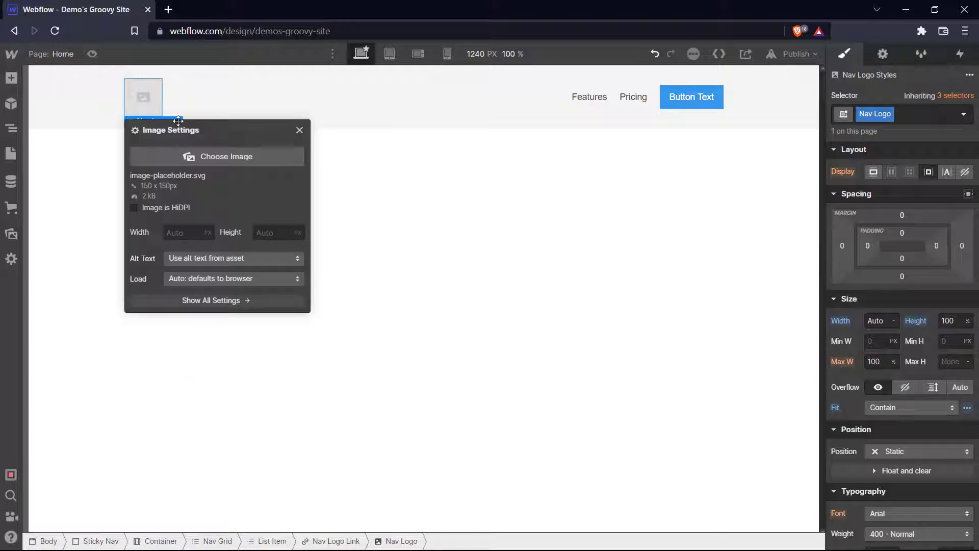
pyautogui.click(208, 165)
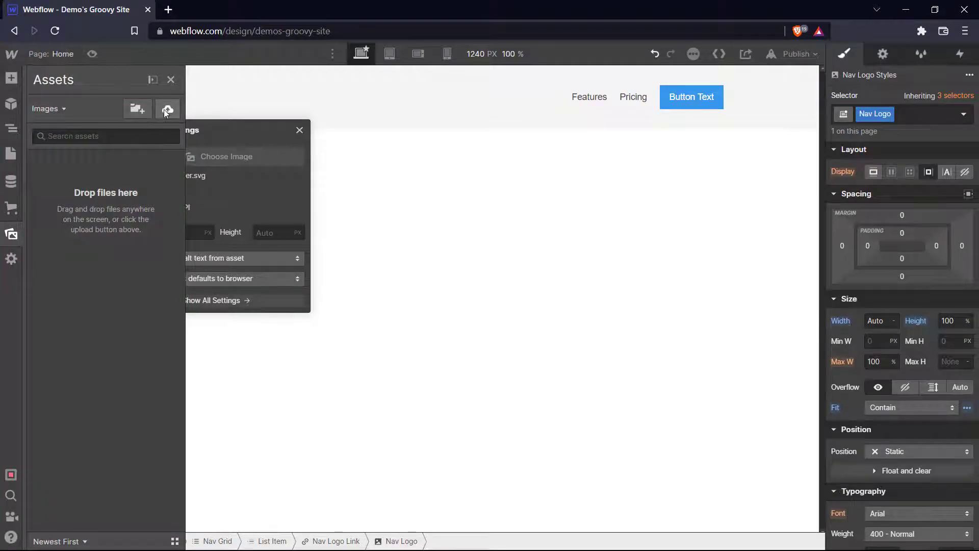
pyautogui.click(163, 109)
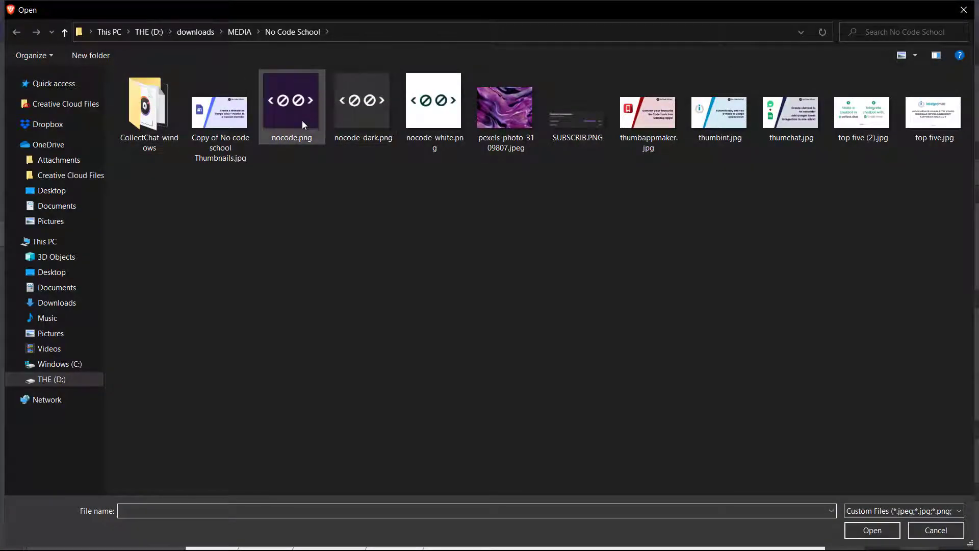
pyautogui.doubleClick(302, 123)
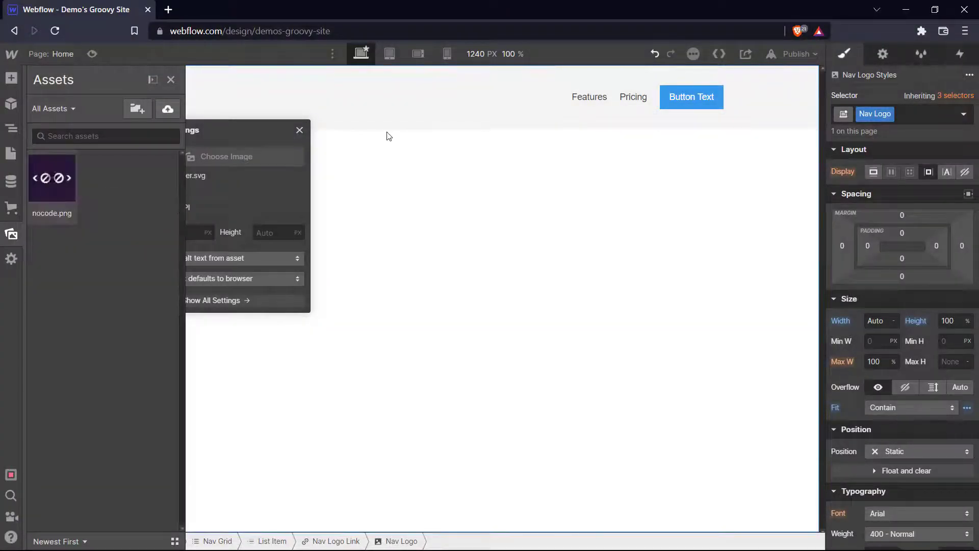
pyautogui.click(71, 179)
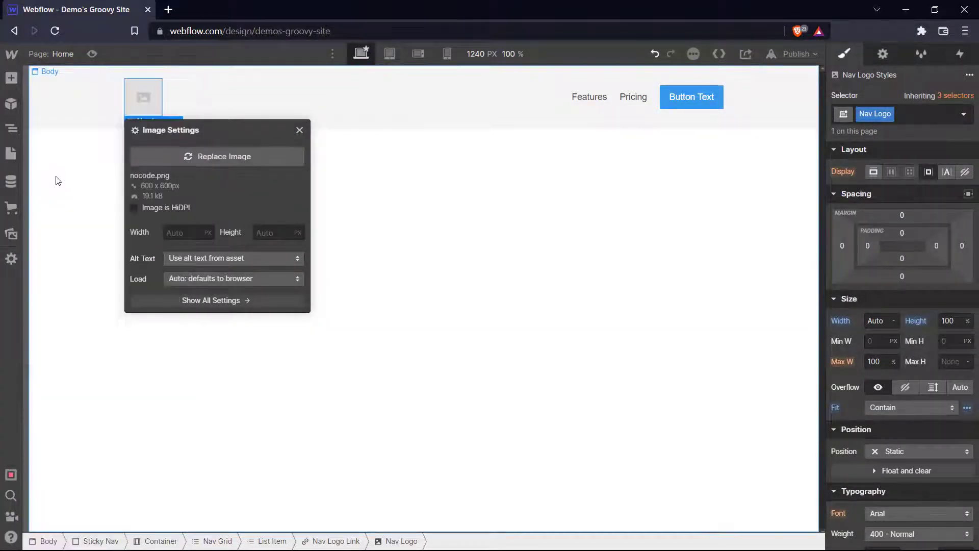
pyautogui.click(202, 114)
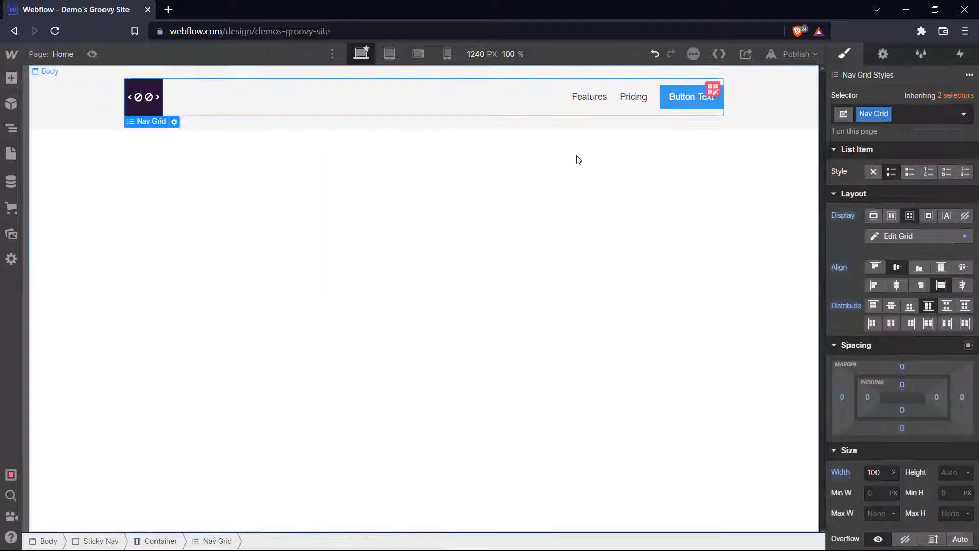
# Rename the nav links from Features and Pricing to About and Our Work
pyautogui.click(576, 157)
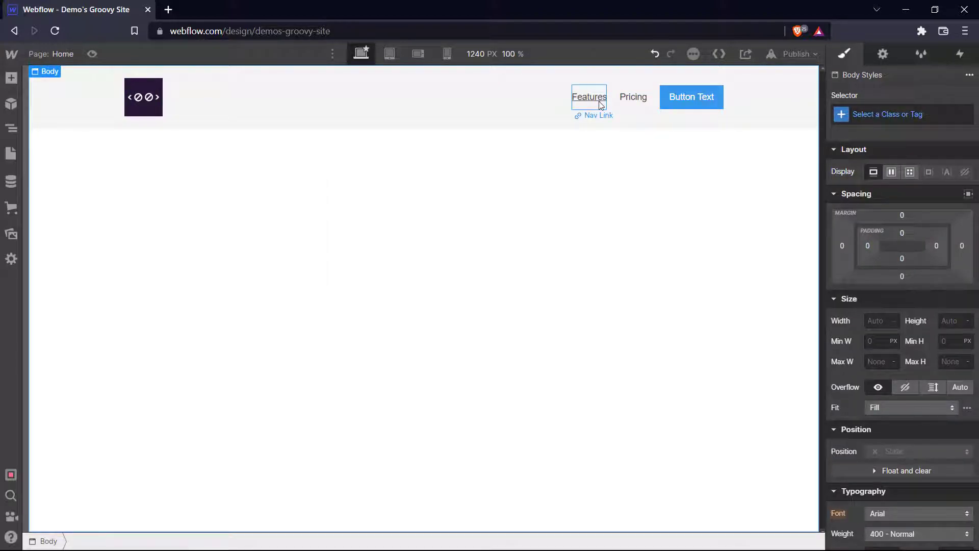
pyautogui.doubleClick(599, 103)
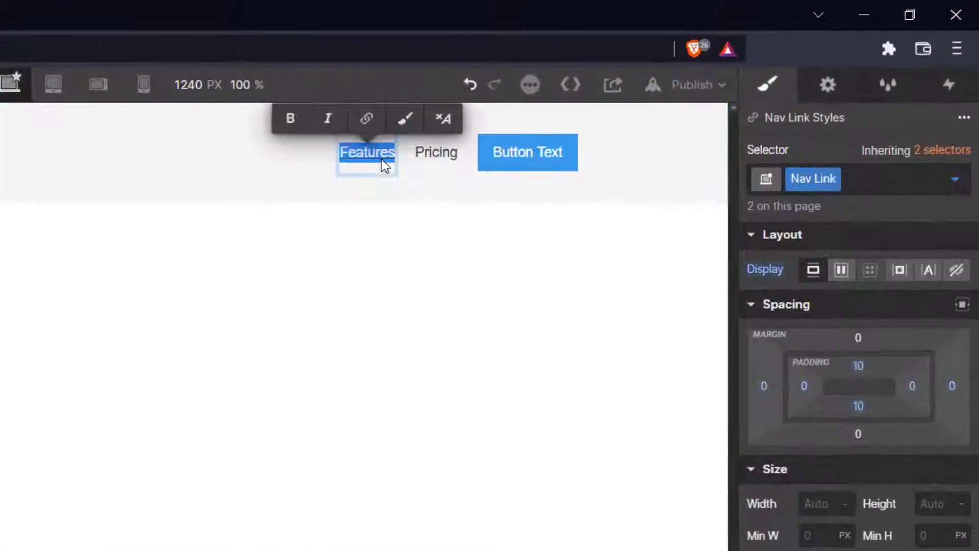
pyautogui.write('About')
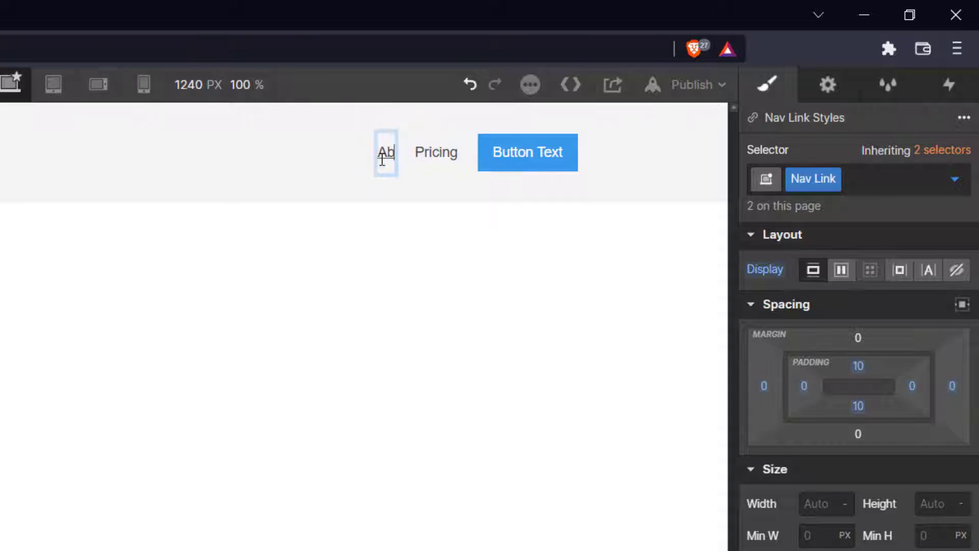
pyautogui.click(438, 155)
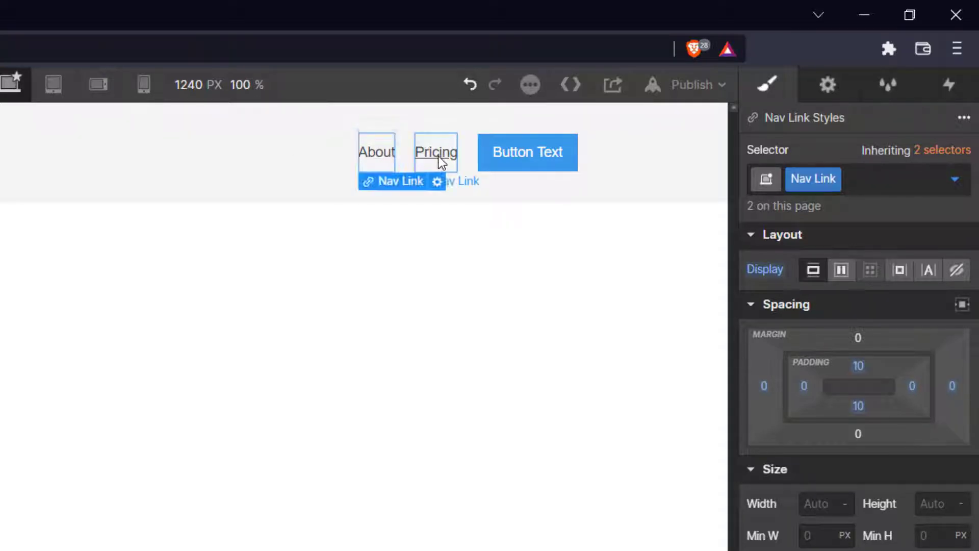
pyautogui.doubleClick(439, 155)
pyautogui.write('Our')
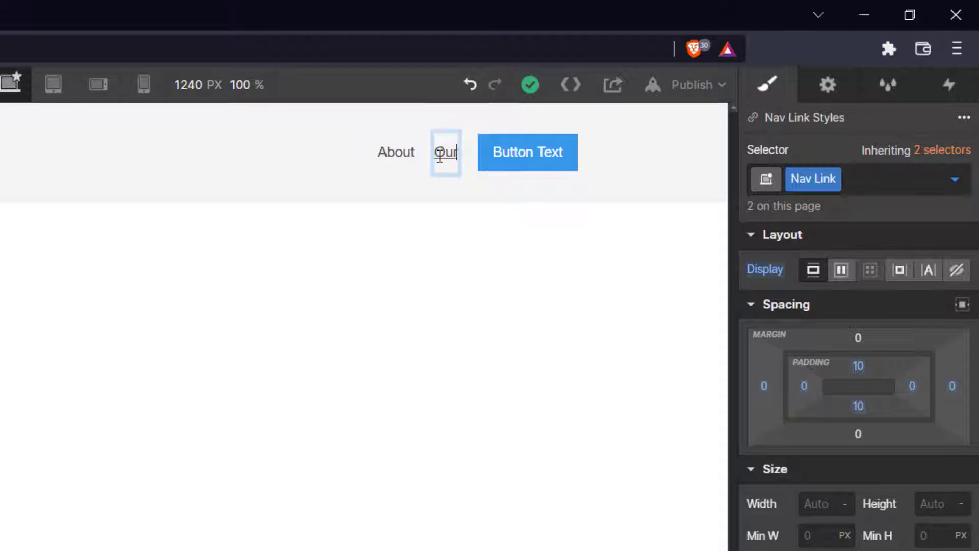
pyautogui.write(' Work')
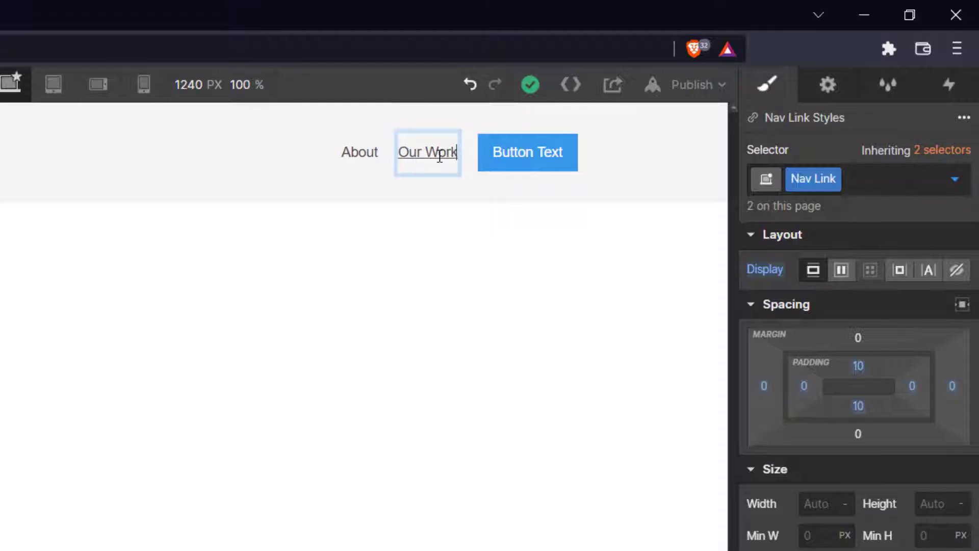
pyautogui.click(441, 193)
# Relabel the blue header button 'Subscibe!'
pyautogui.click(556, 149)
pyautogui.doubleClick(556, 149)
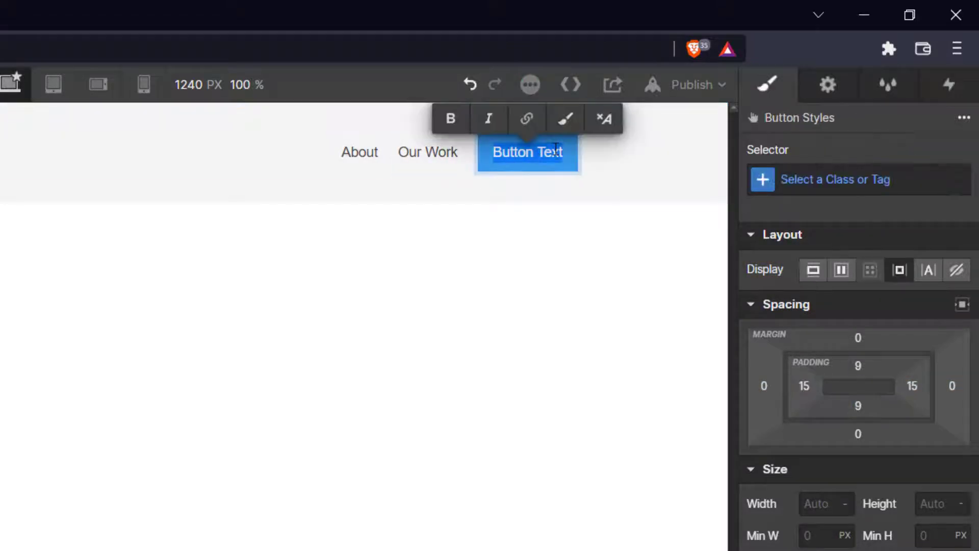
pyautogui.write('Su')
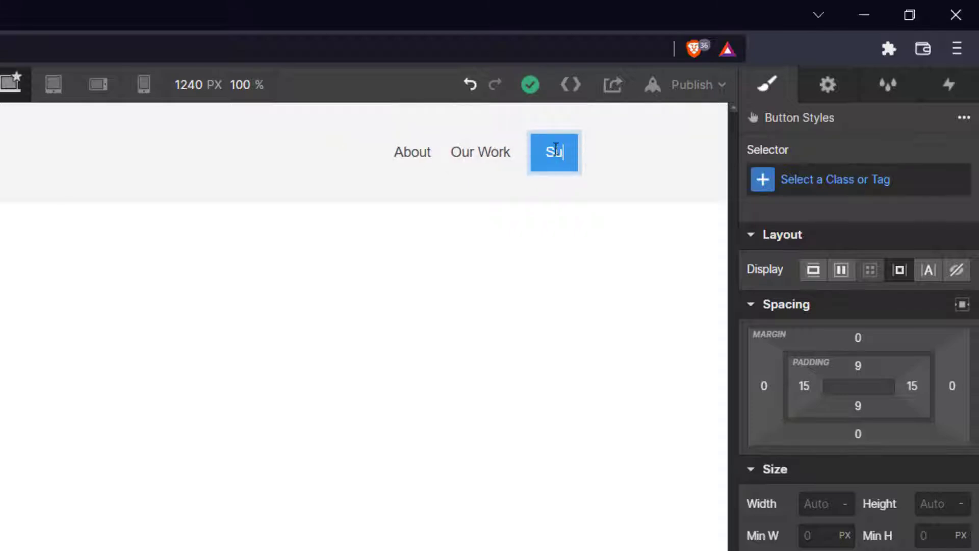
pyautogui.write('bscibe')
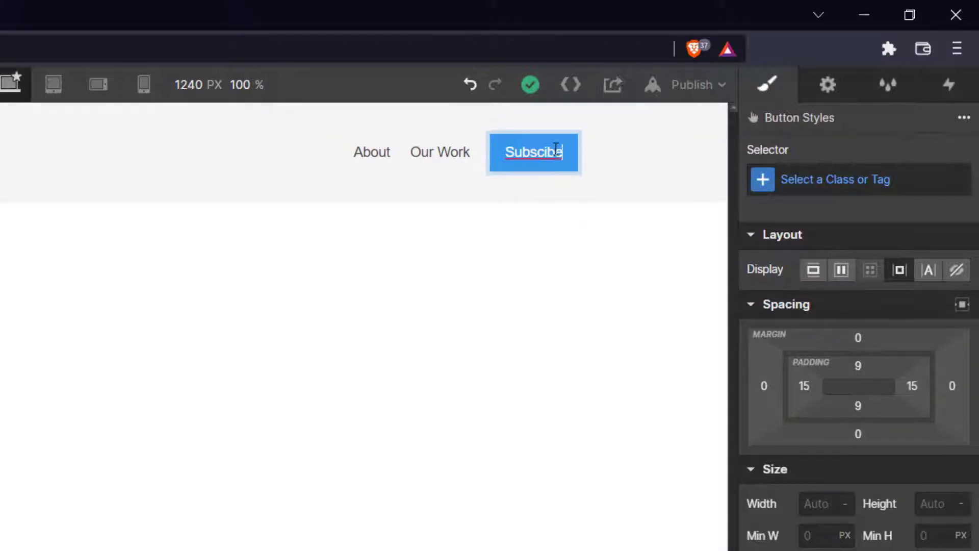
pyautogui.write('!')
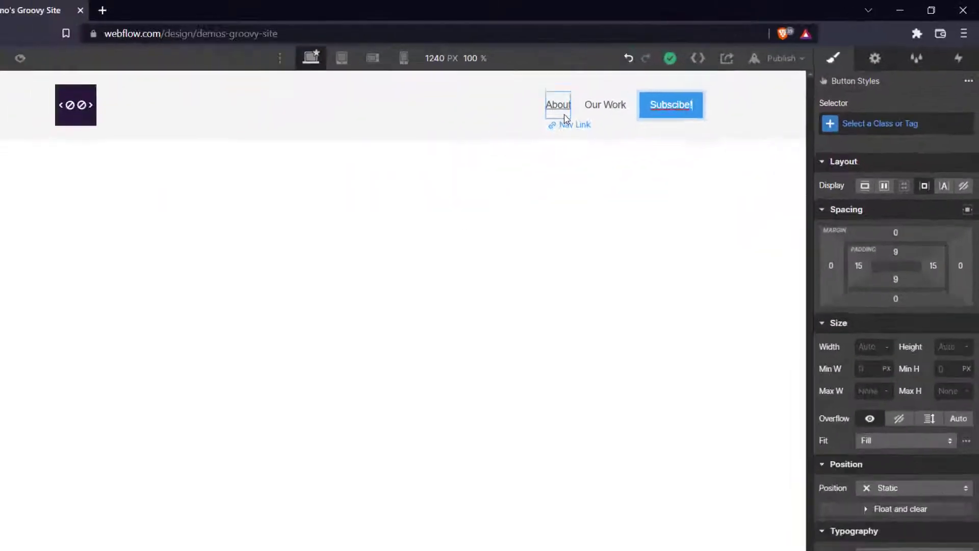
# Set the nav links' font to Montserrat
pyautogui.doubleClick(595, 100)
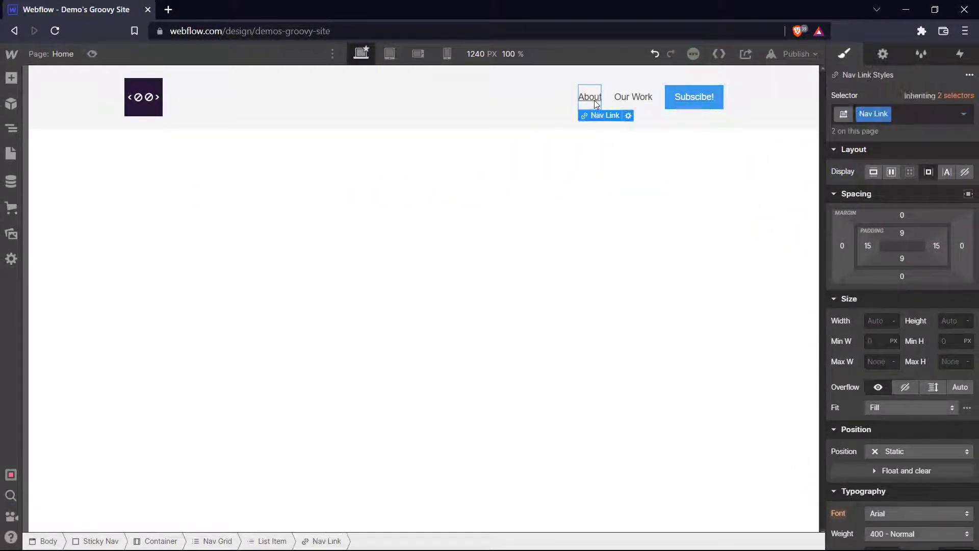
pyautogui.scroll(-5, 898, 206)
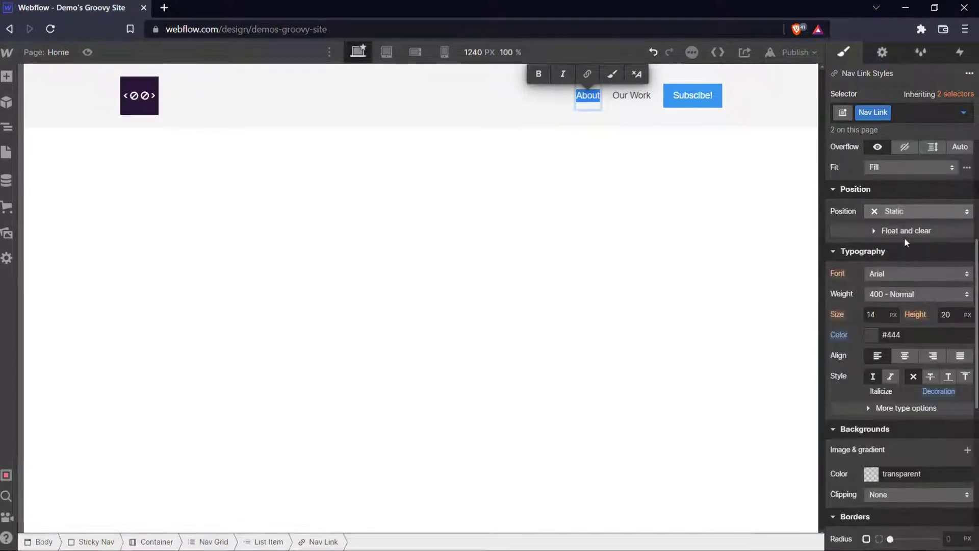
pyautogui.click(915, 276)
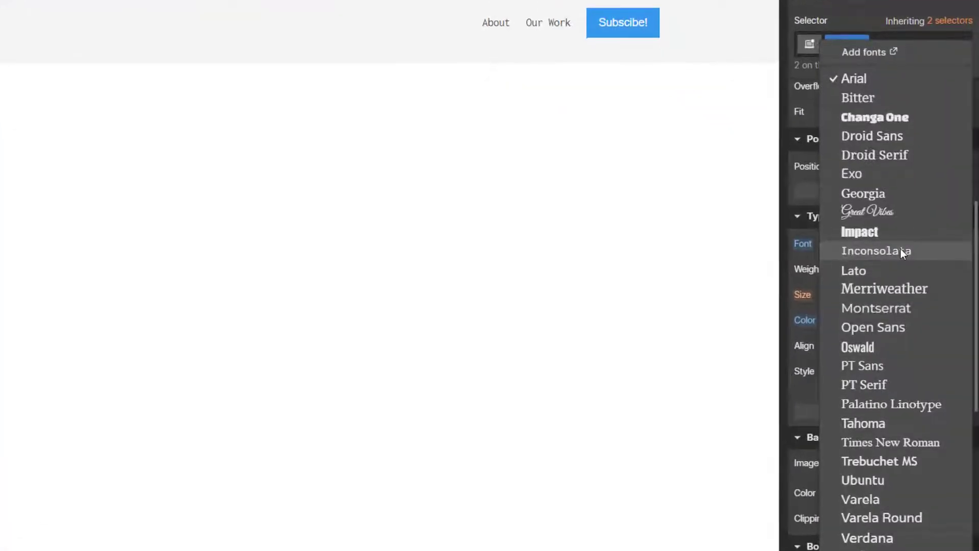
pyautogui.click(896, 304)
# Style the Subscibe! button in Montserrat 700 Bold at 20 px
pyautogui.click(629, 19)
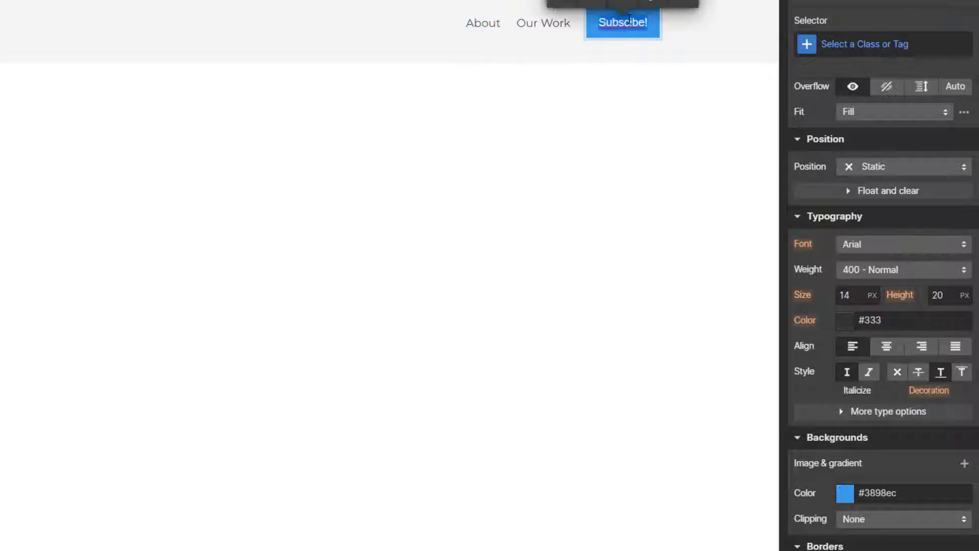
pyautogui.click(888, 245)
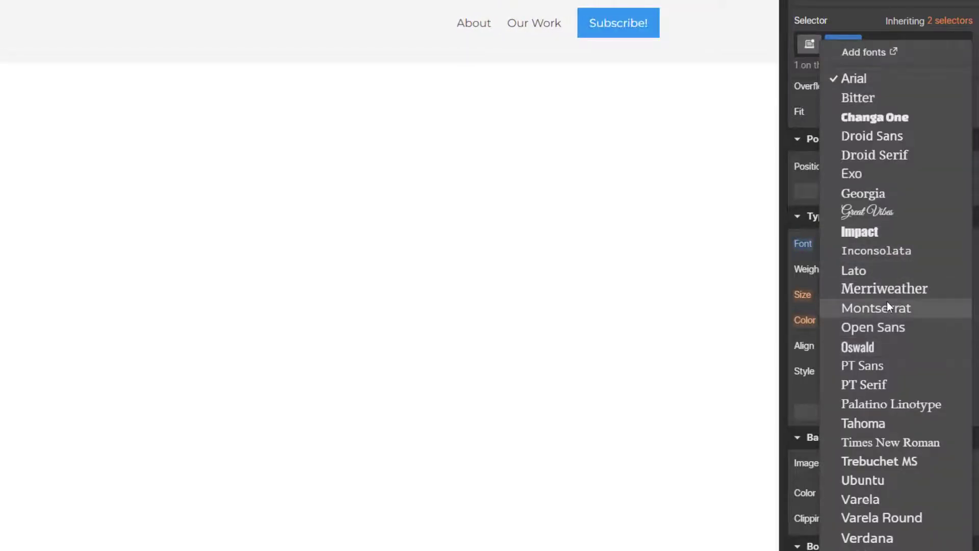
pyautogui.click(886, 305)
pyautogui.click(877, 268)
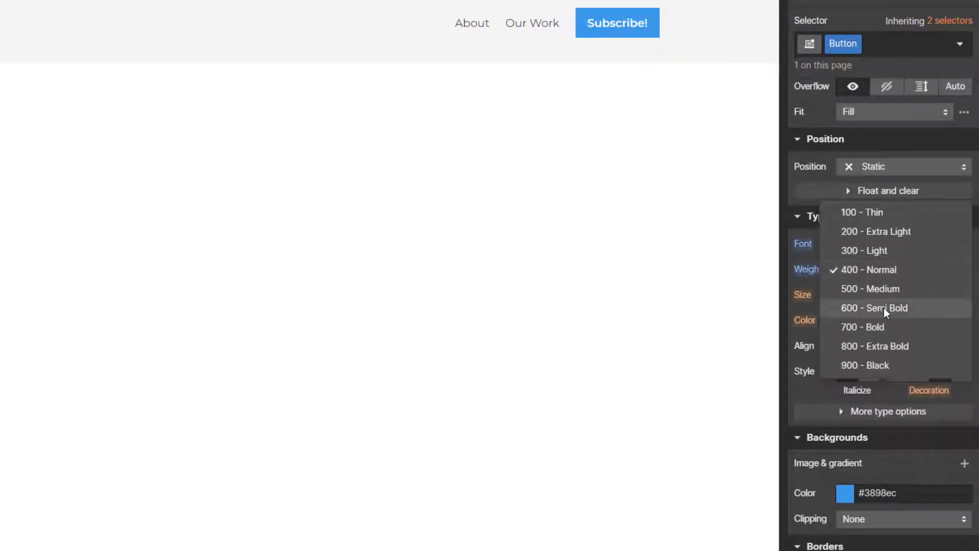
pyautogui.click(882, 333)
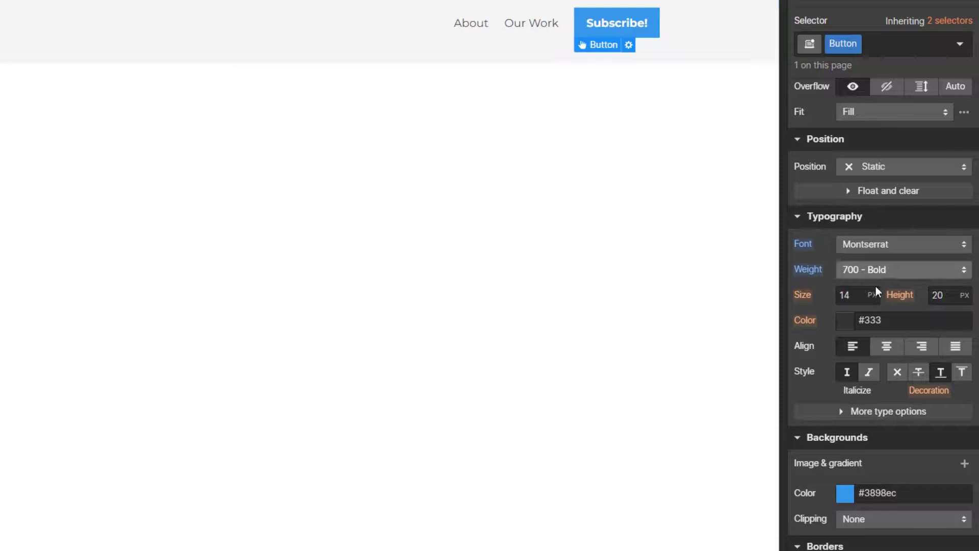
pyautogui.click(848, 295)
pyautogui.write('20')
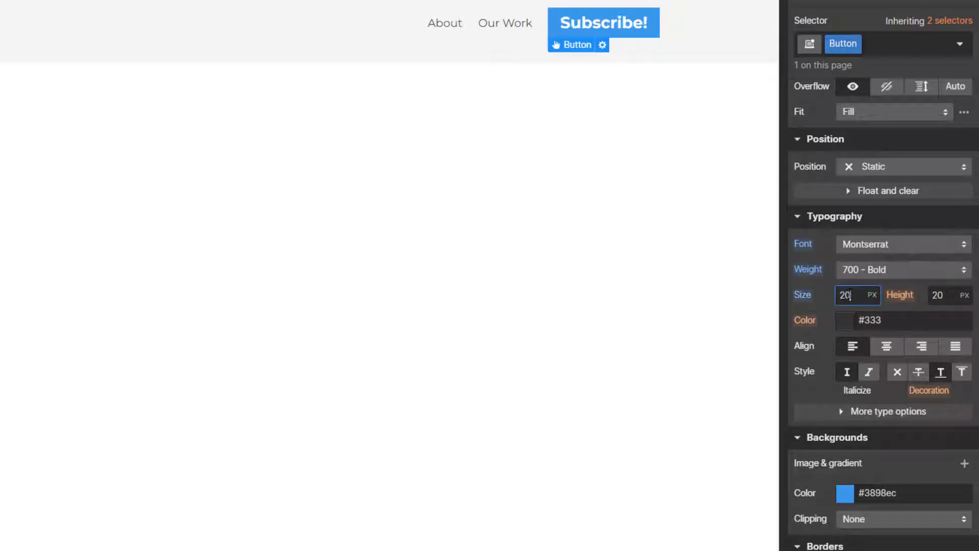
# Set the nav links' font size to 20 px
pyautogui.click(513, 23)
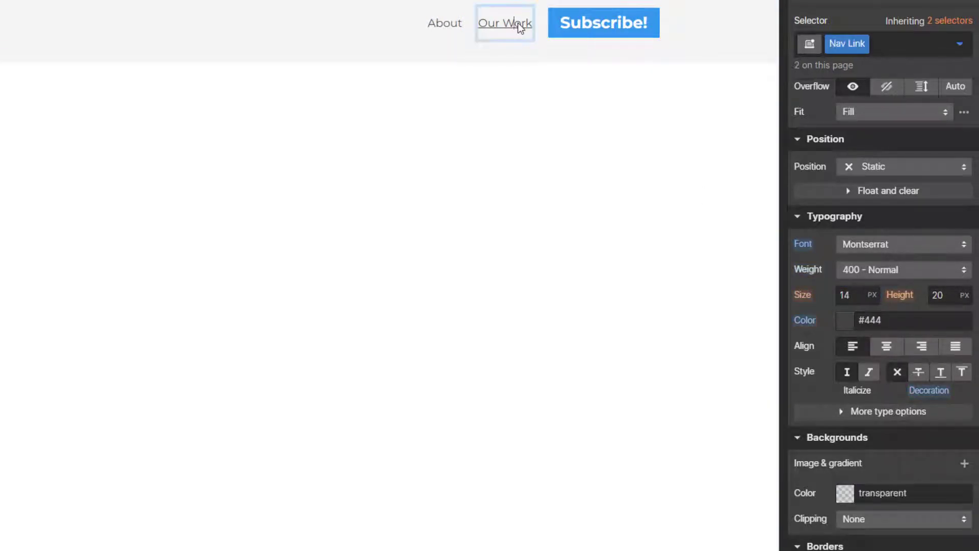
pyautogui.click(847, 295)
pyautogui.write('20')
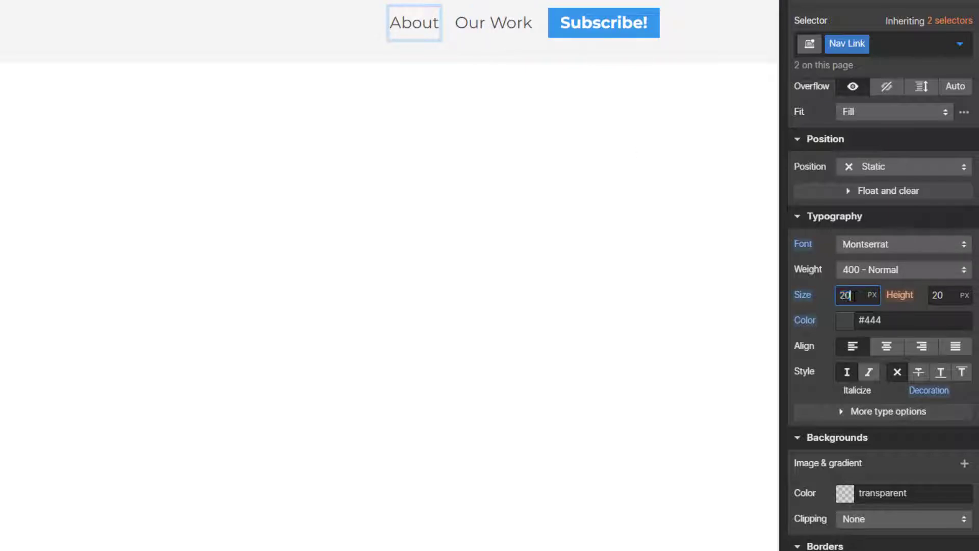
pyautogui.click(373, 66)
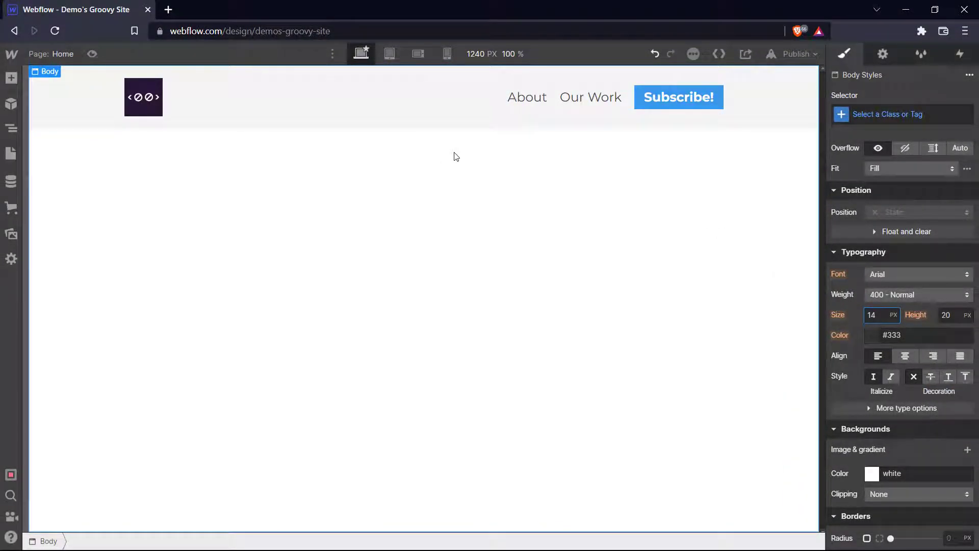
# Insert the Hero Overlay prebuilt layout below the nav bar
pyautogui.press('a')
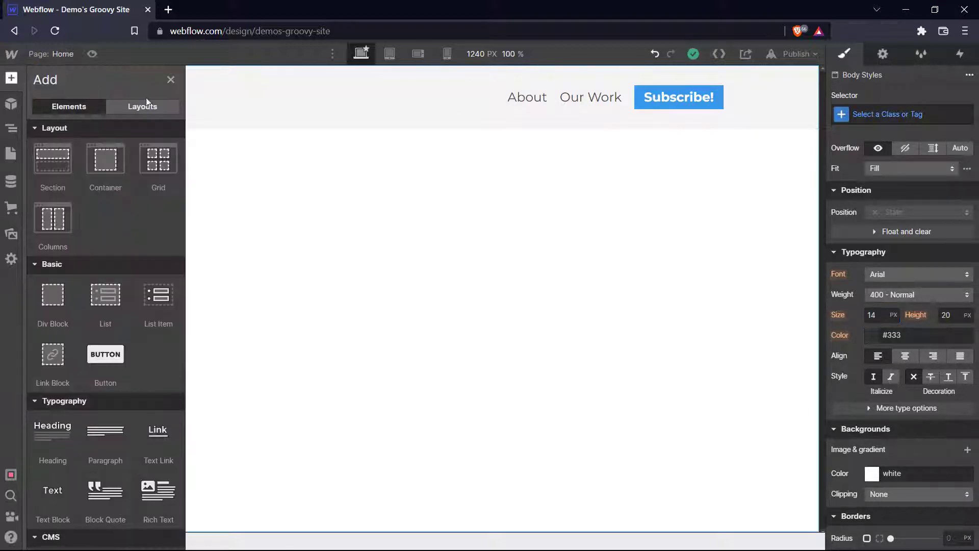
pyautogui.click(138, 113)
pyautogui.moveTo(148, 175)
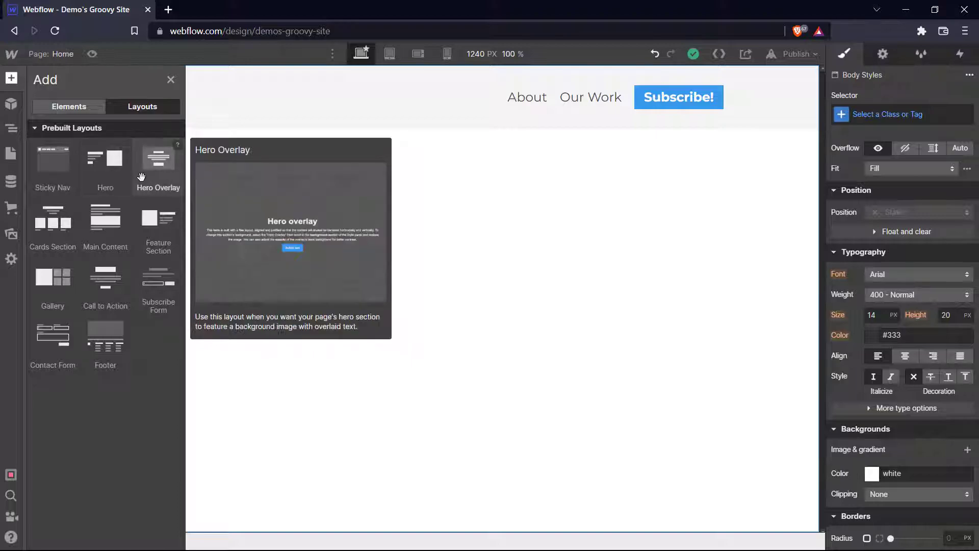
pyautogui.moveTo(110, 177)
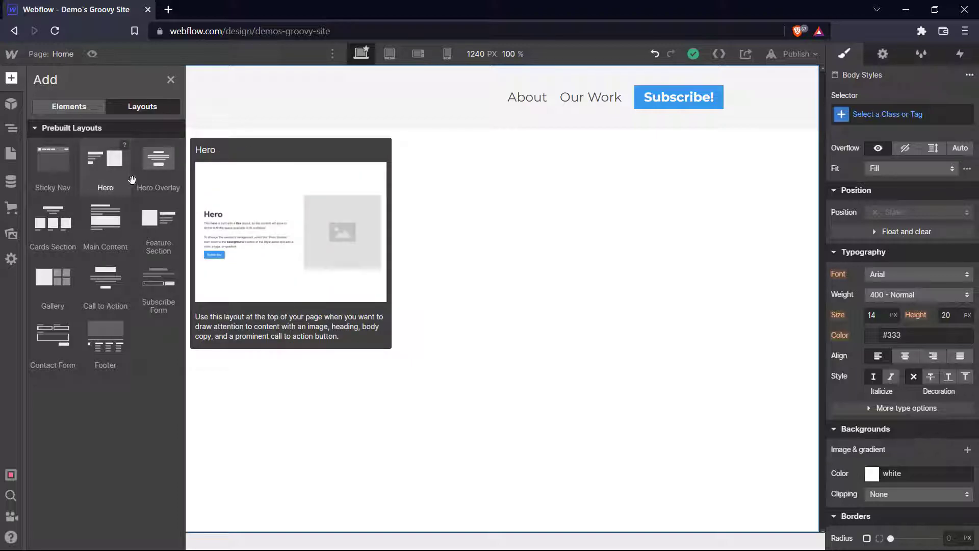
pyautogui.click(153, 178)
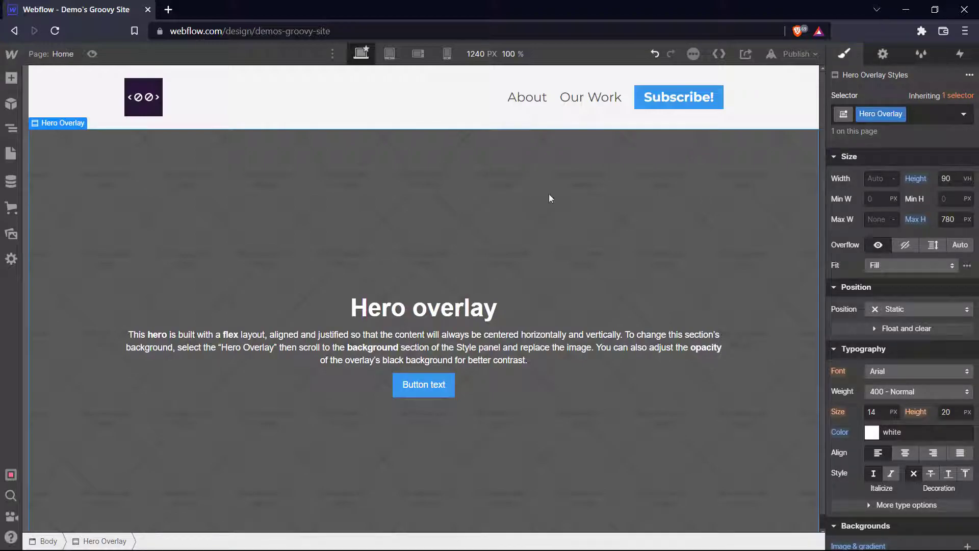
# Select the Hero Overlay section and inspect its dark overlay background layer
pyautogui.click(739, 110)
pyautogui.click(735, 184)
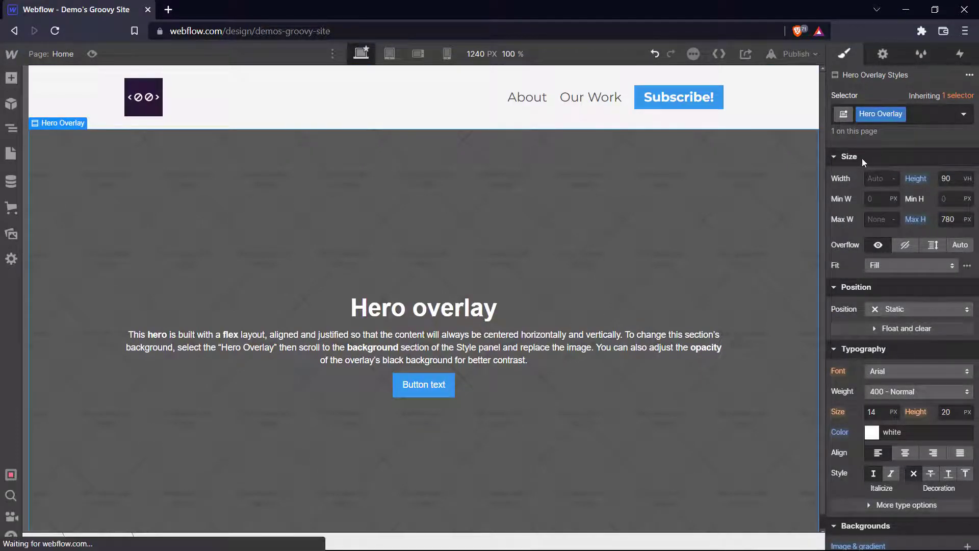
pyautogui.scroll(-2, 852, 296)
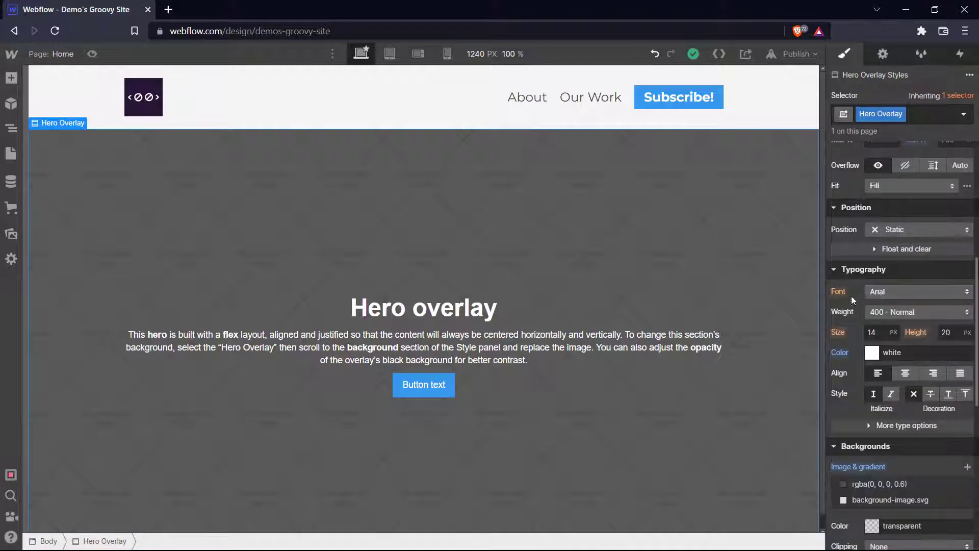
pyautogui.scroll(-4, 852, 296)
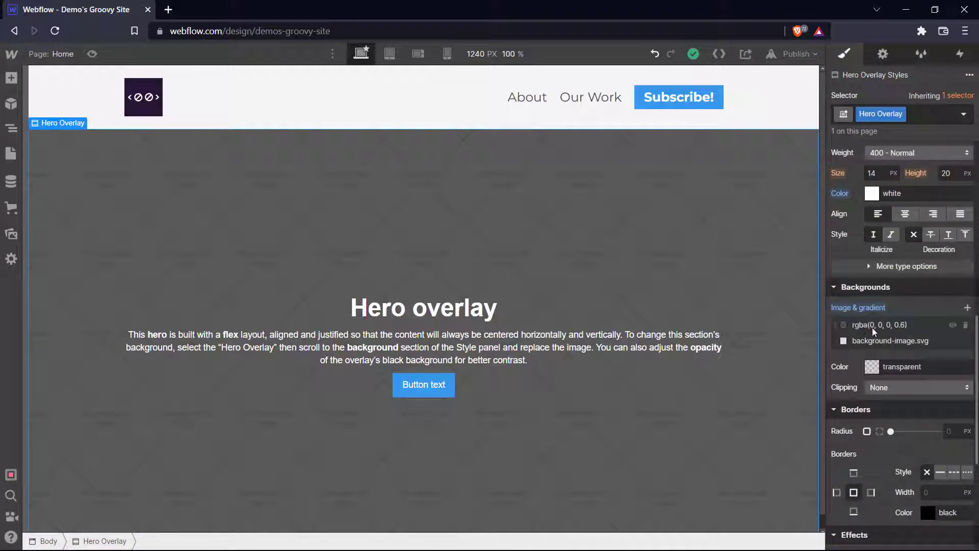
pyautogui.click(873, 327)
pyautogui.click(887, 329)
# Replace the hero background with pexels-photo-3109807.jpeg, sized to Cover
pyautogui.click(840, 341)
pyautogui.click(896, 159)
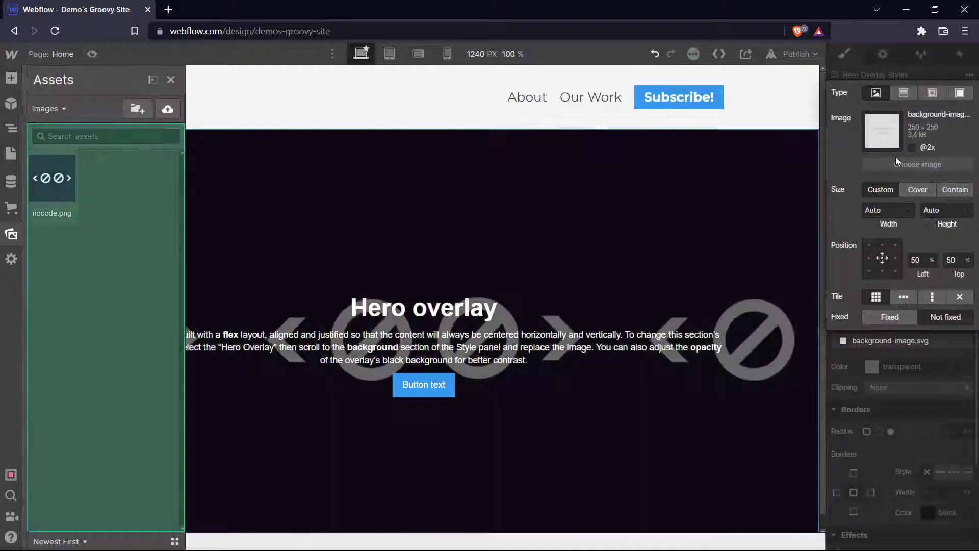
pyautogui.click(168, 108)
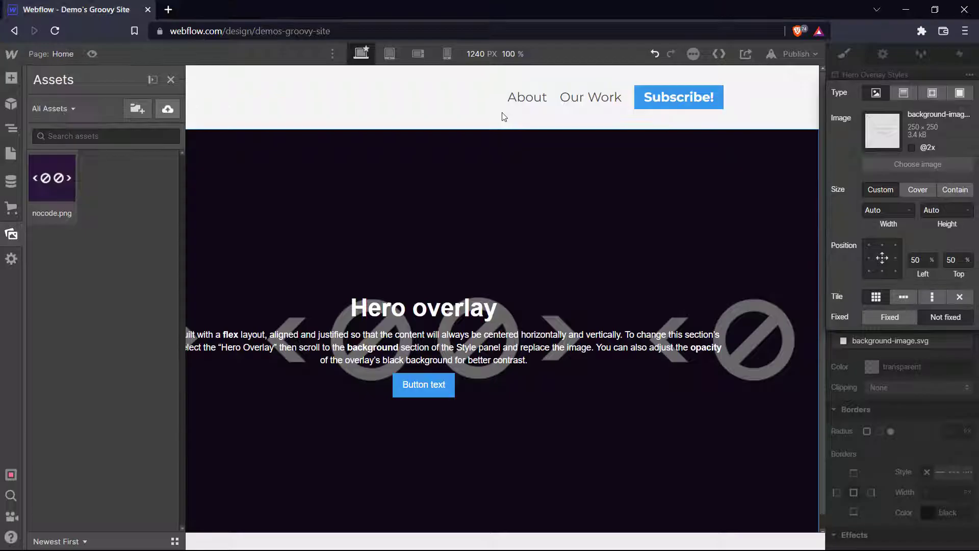
pyautogui.click(52, 177)
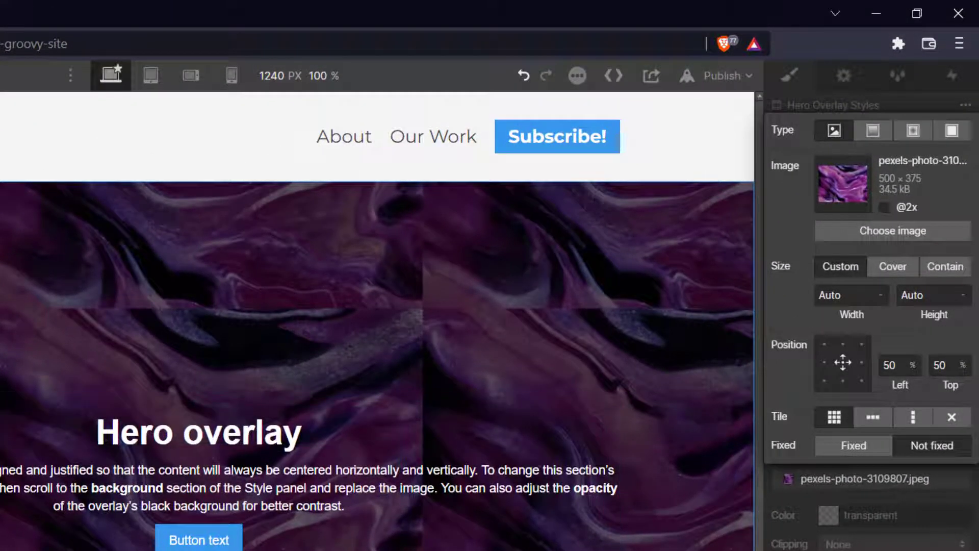
pyautogui.click(894, 267)
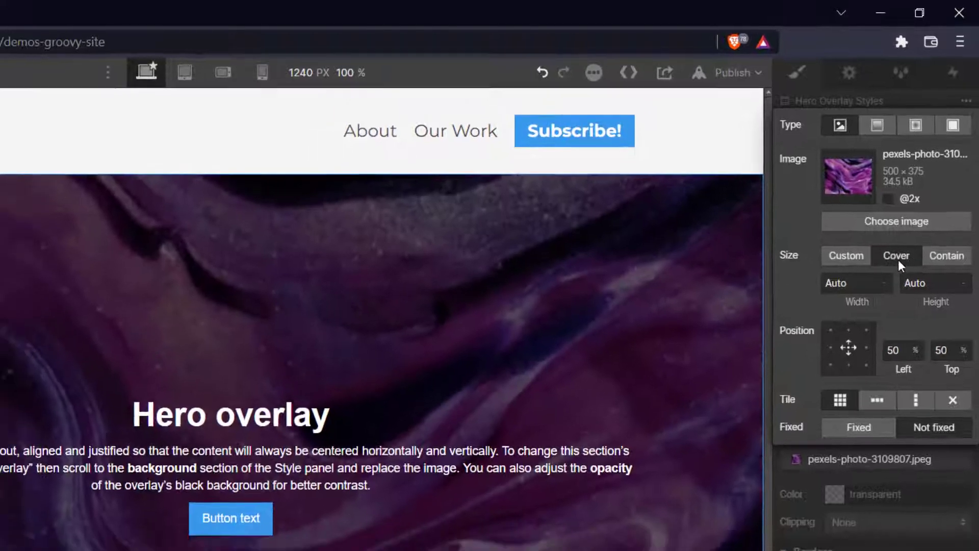
# Retype the hero heading as 'No Code School' and replace the paragraph with the No Code tools description
pyautogui.click(293, 438)
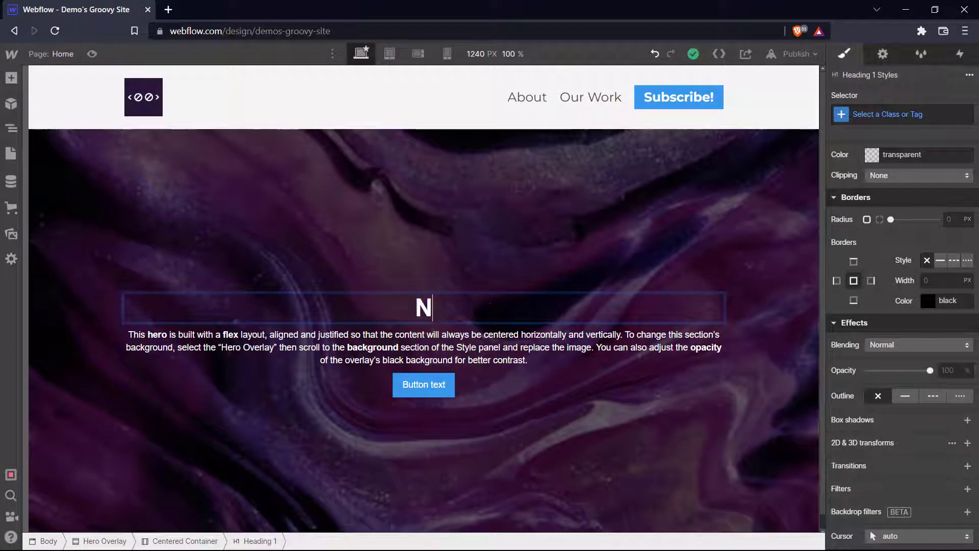
pyautogui.write('o Code School')
pyautogui.click(423, 347)
pyautogui.hotkey('ctrl', 'a')
pyautogui.write('Educating the public on the benefits and advantages of No Code tools and how they can help make our lives easier!')
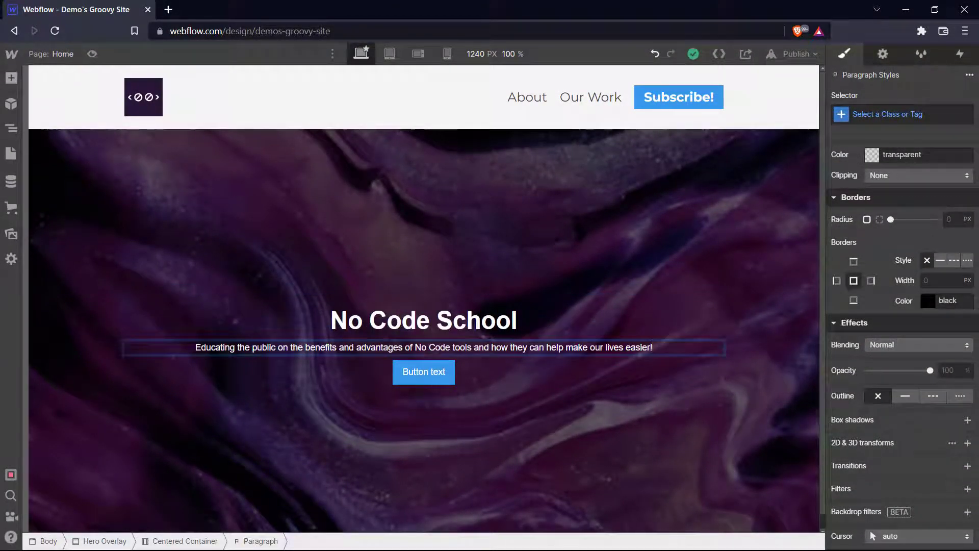
# Set the hero paragraph's font size to 20
pyautogui.click(467, 331)
pyautogui.tripleClick(467, 332)
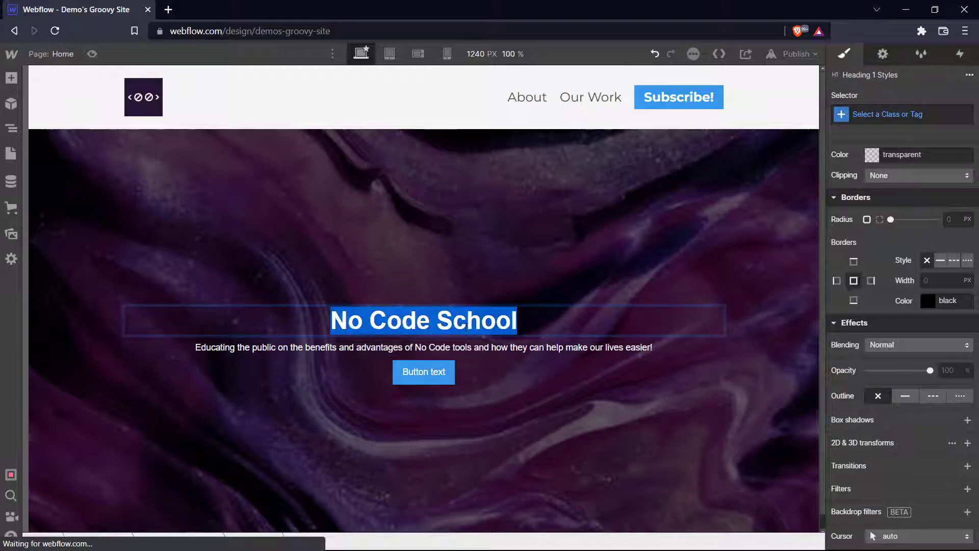
pyautogui.scroll(6, 903, 320)
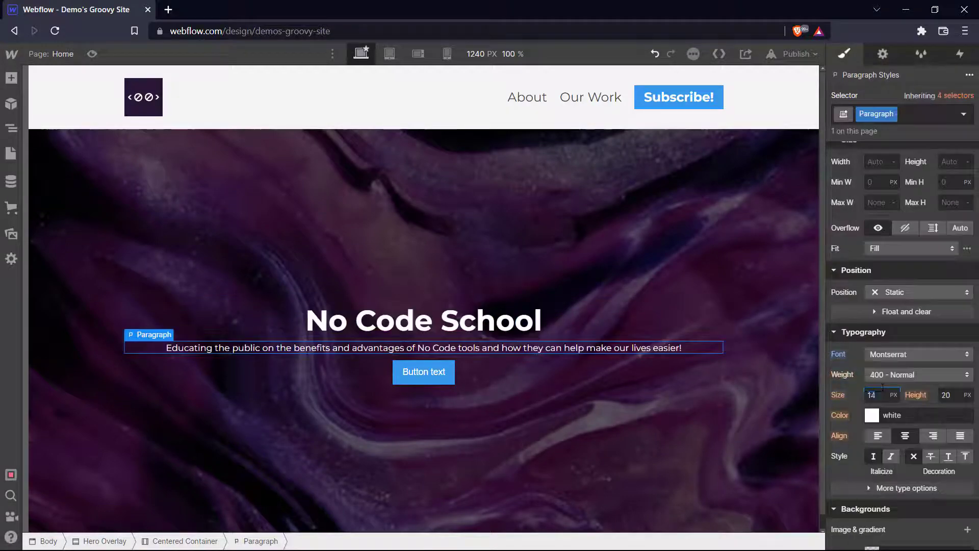
pyautogui.write('20')
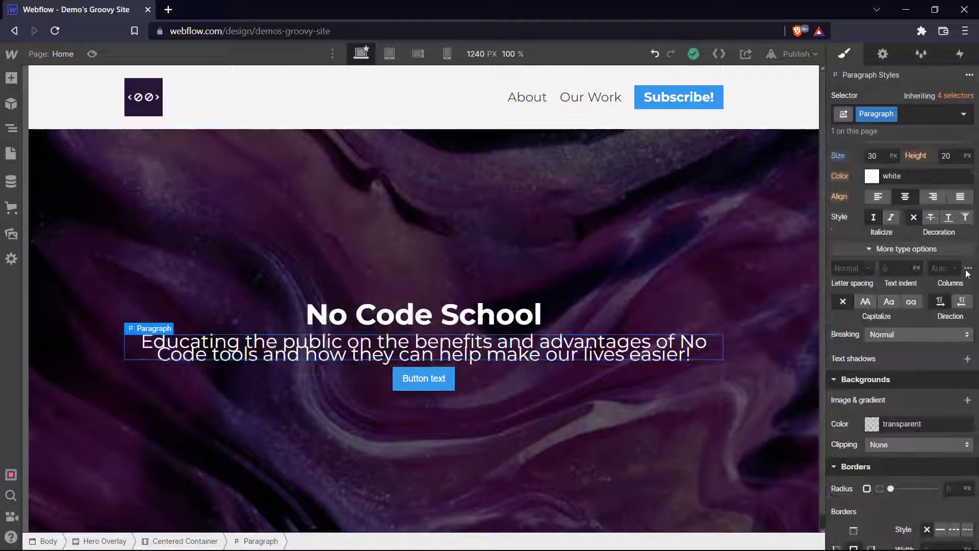
pyautogui.click(709, 308)
pyautogui.click(714, 263)
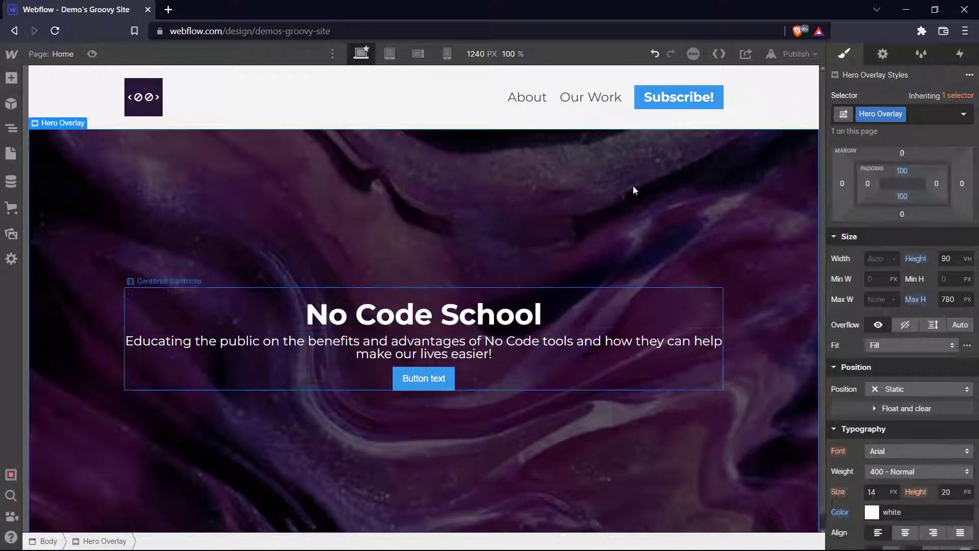
# Relabel the hero button Subscribe! and set its font to Montserrat
pyautogui.click(417, 383)
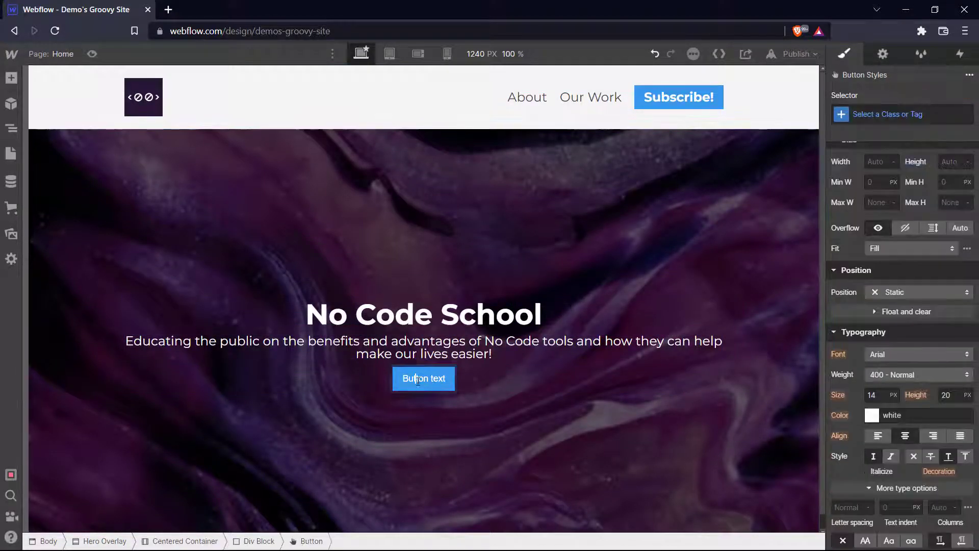
pyautogui.doubleClick(418, 382)
pyautogui.write('Subscribe!')
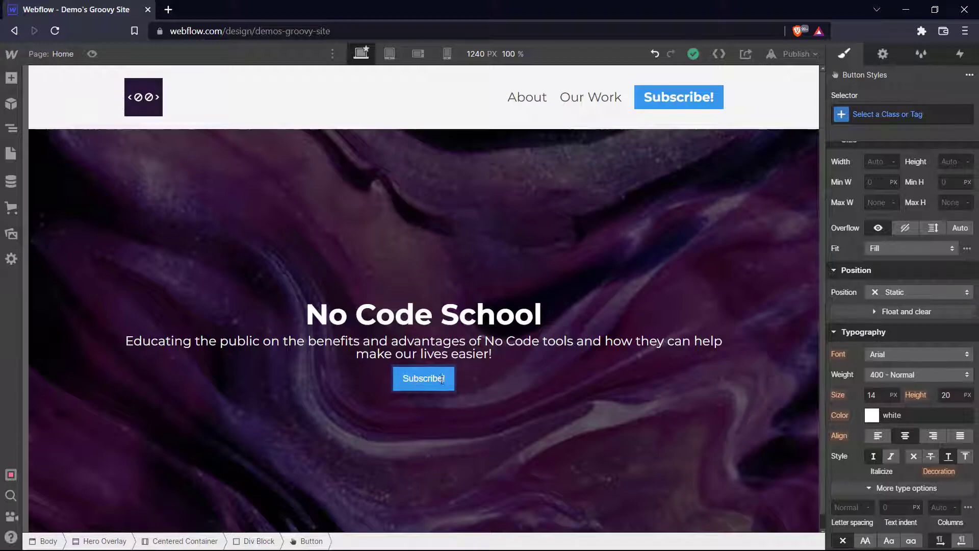
pyautogui.click(918, 354)
pyautogui.click(904, 326)
pyautogui.click(918, 374)
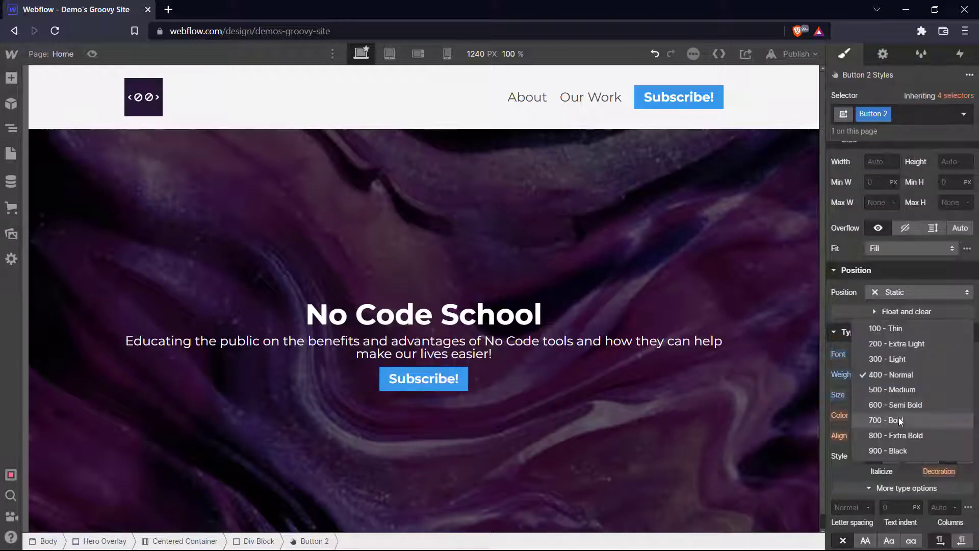
# Bold the button text (700) and give the nav Subscribe! button a dark plum background sampled from the hero image
pyautogui.click(898, 418)
pyautogui.click(747, 158)
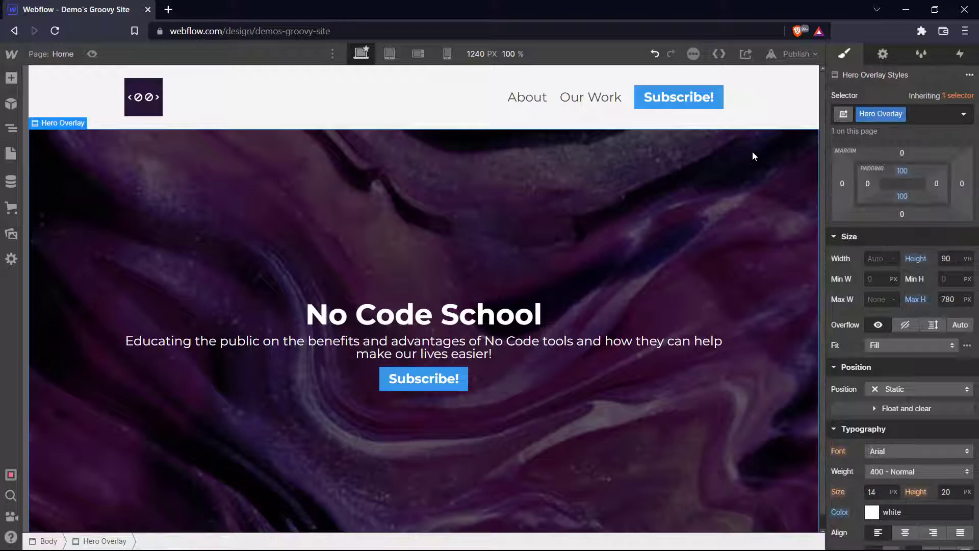
pyautogui.click(718, 111)
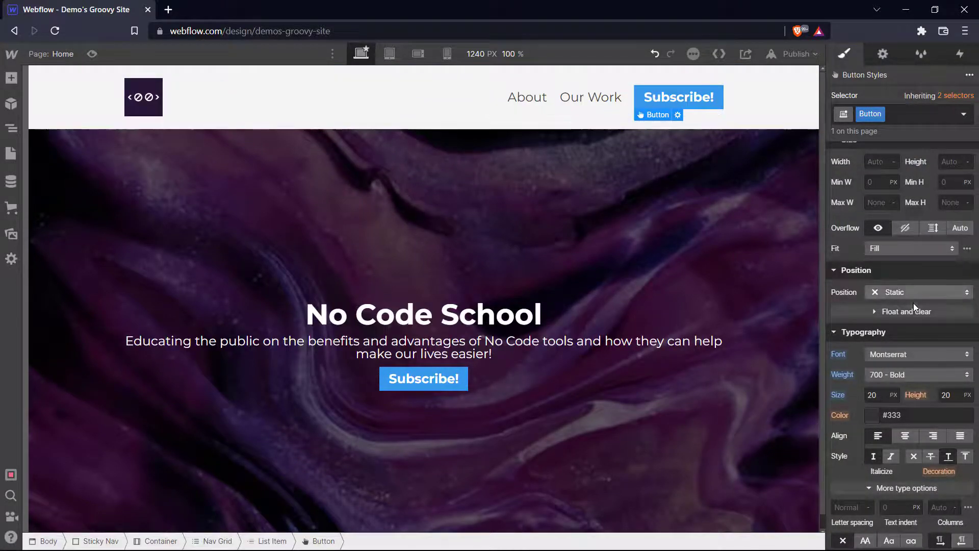
pyautogui.scroll(-3, 905, 350)
pyautogui.click(873, 501)
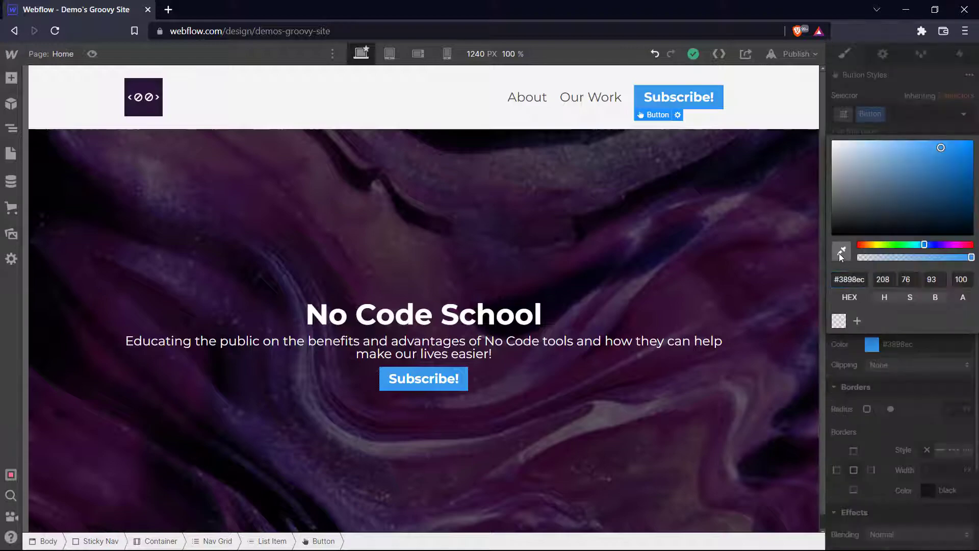
pyautogui.click(841, 253)
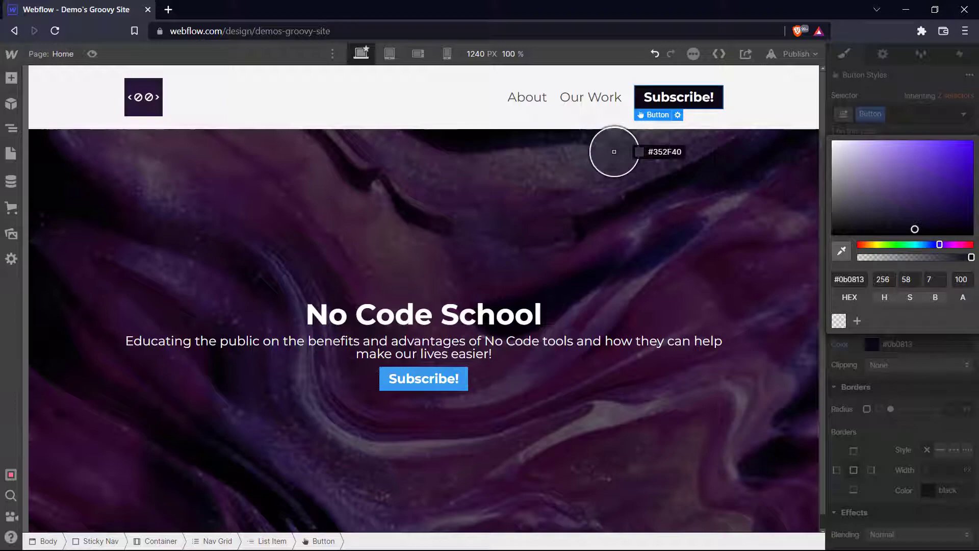
pyautogui.click(388, 262)
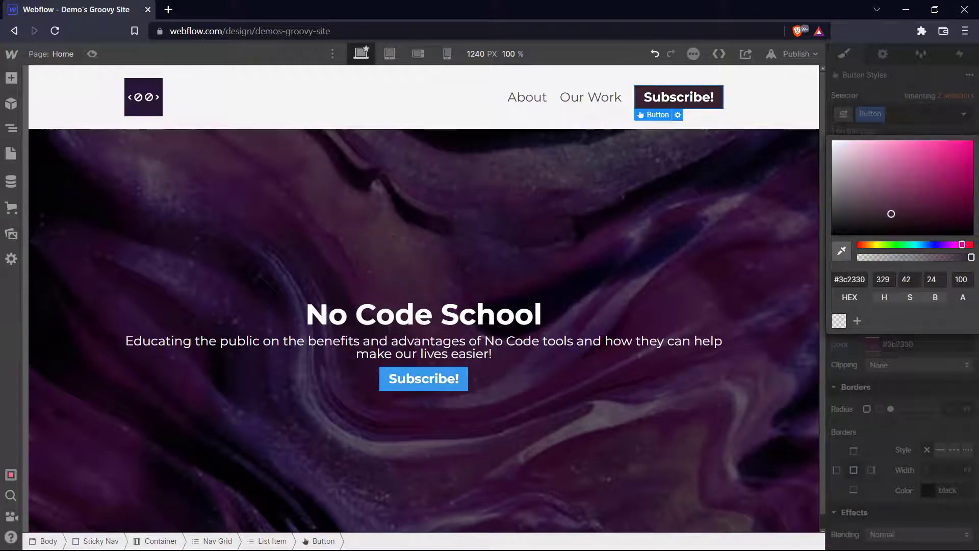
pyautogui.click(773, 131)
# Recolour the hero Subscribe! button's background, settling on grey #646464
pyautogui.click(460, 372)
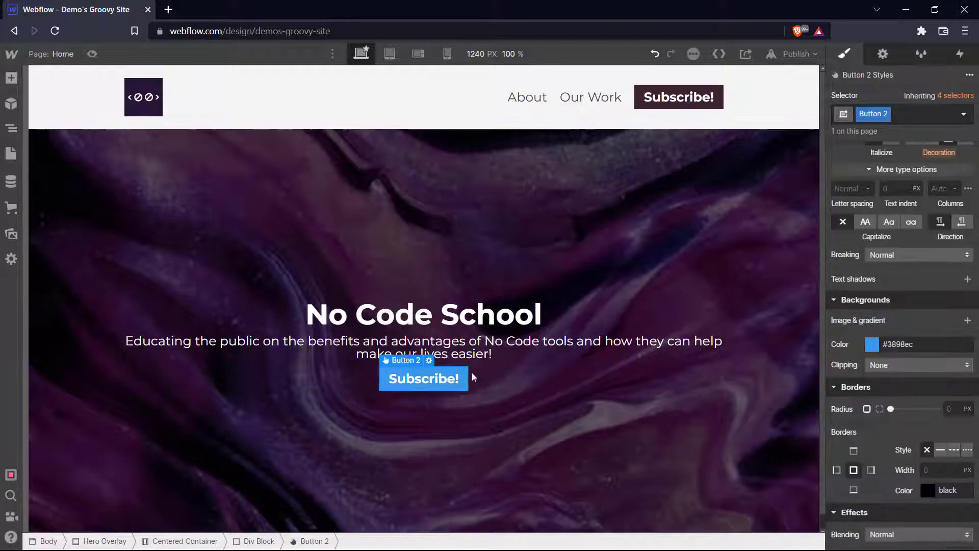
pyautogui.click(873, 401)
pyautogui.click(658, 108)
pyautogui.click(731, 184)
pyautogui.click(458, 368)
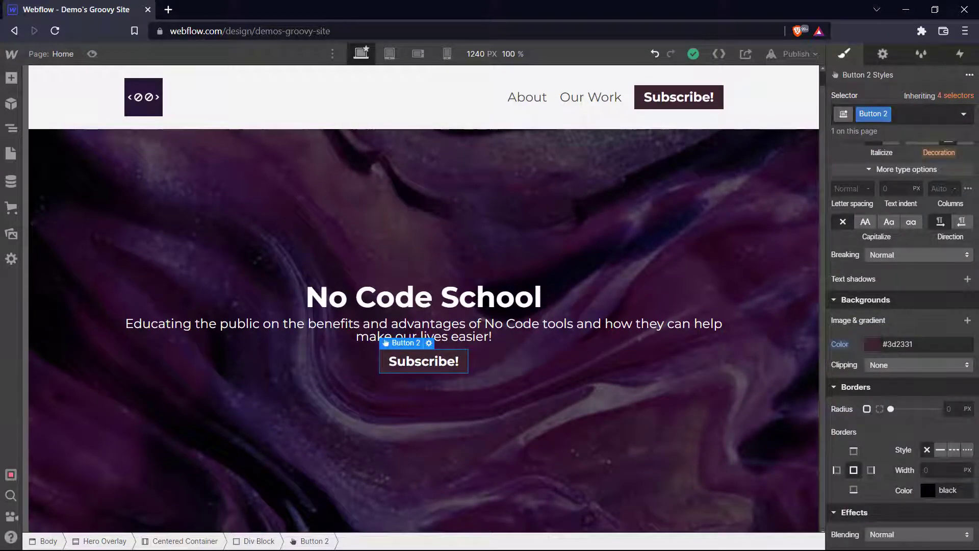
pyautogui.click(874, 345)
pyautogui.moveTo(867, 195); pyautogui.dragTo(832, 198)
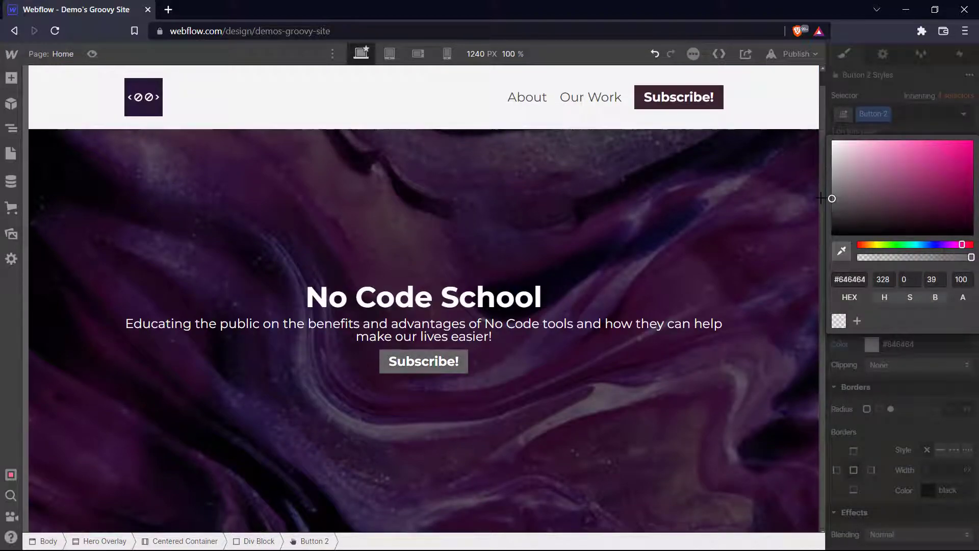
# Increase the No Code School heading's bottom padding to about 29 px
pyautogui.click(704, 297)
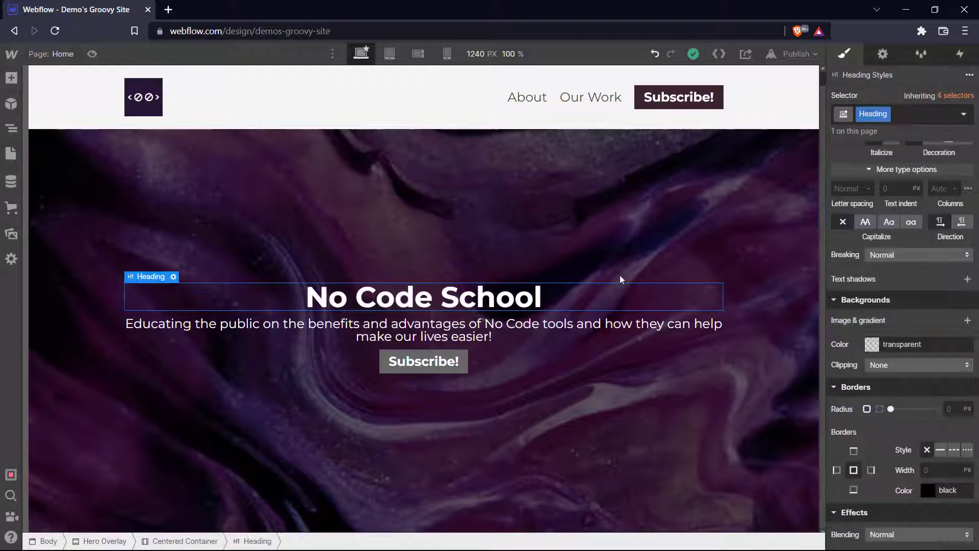
pyautogui.click(584, 250)
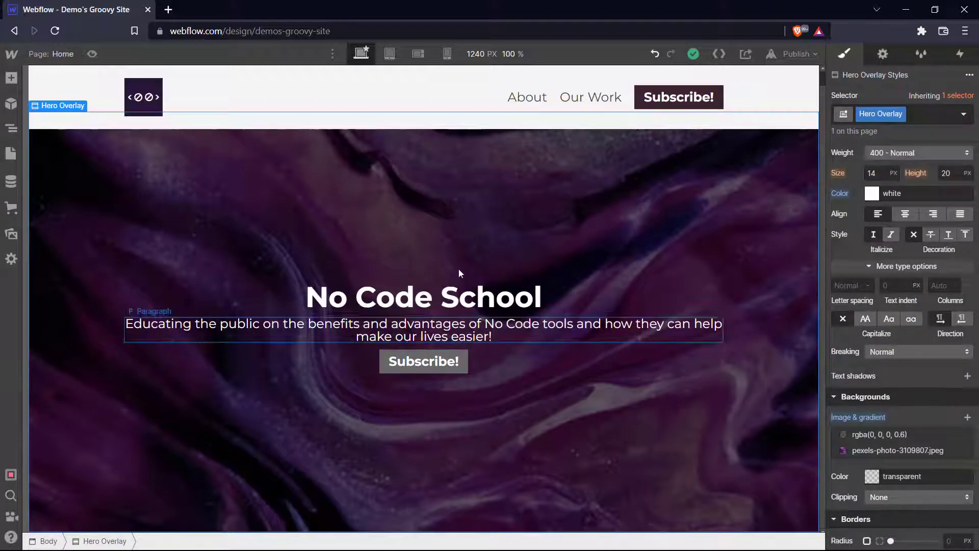
pyautogui.click(496, 303)
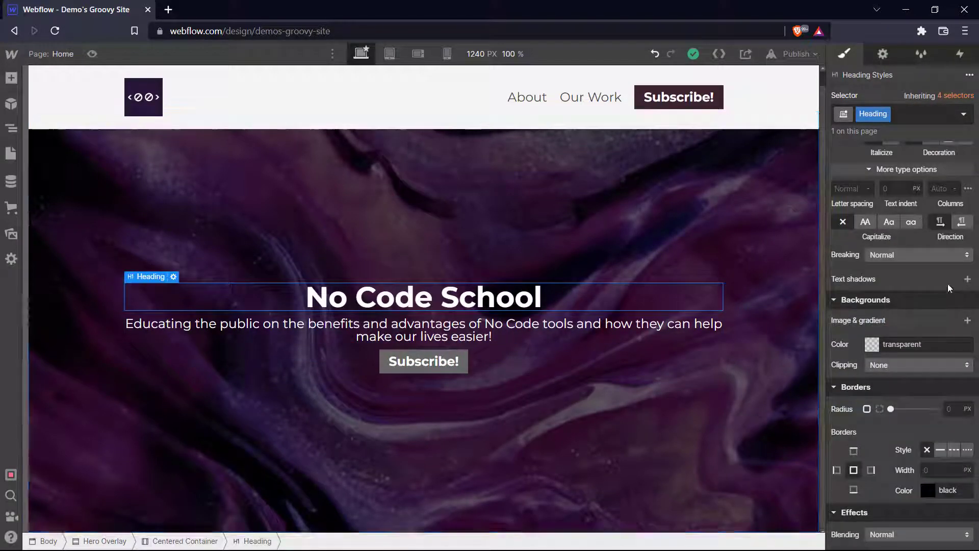
pyautogui.scroll(10, 936, 284)
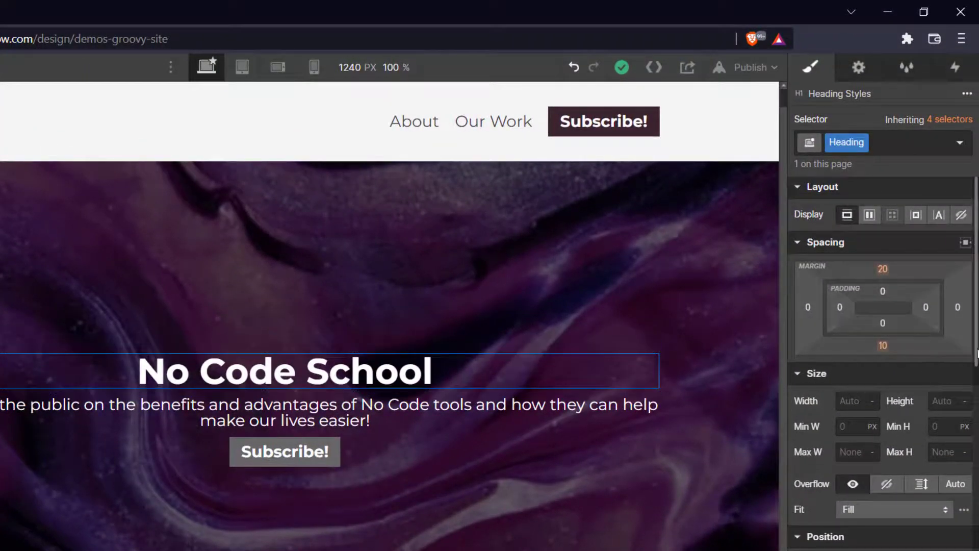
pyautogui.click(882, 321)
pyautogui.click(884, 318)
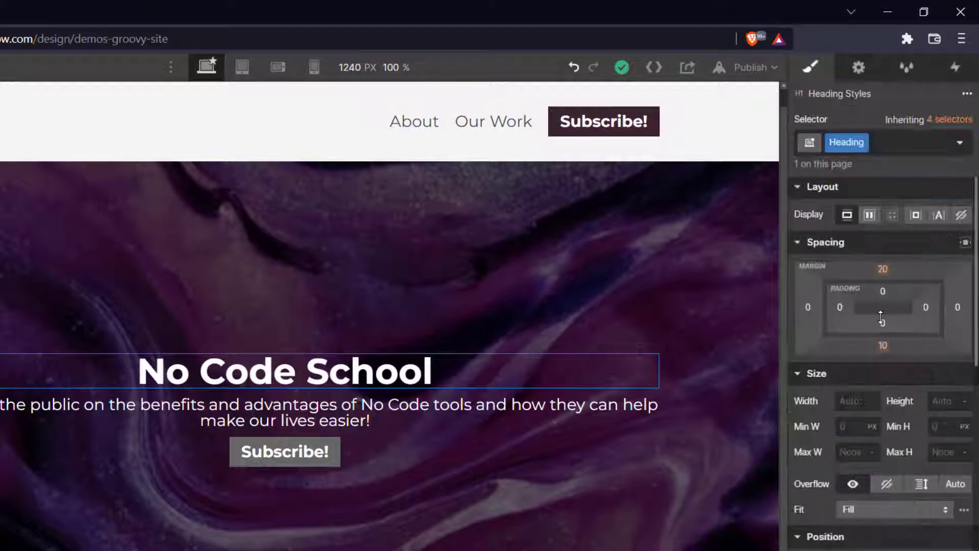
pyautogui.click(884, 318)
pyautogui.moveTo(884, 321)
pyautogui.mouseDown()
pyautogui.moveTo(883, 294)
pyautogui.moveTo(884, 318)
pyautogui.moveTo(889, 306)
pyautogui.mouseUp()
pyautogui.click(503, 415)
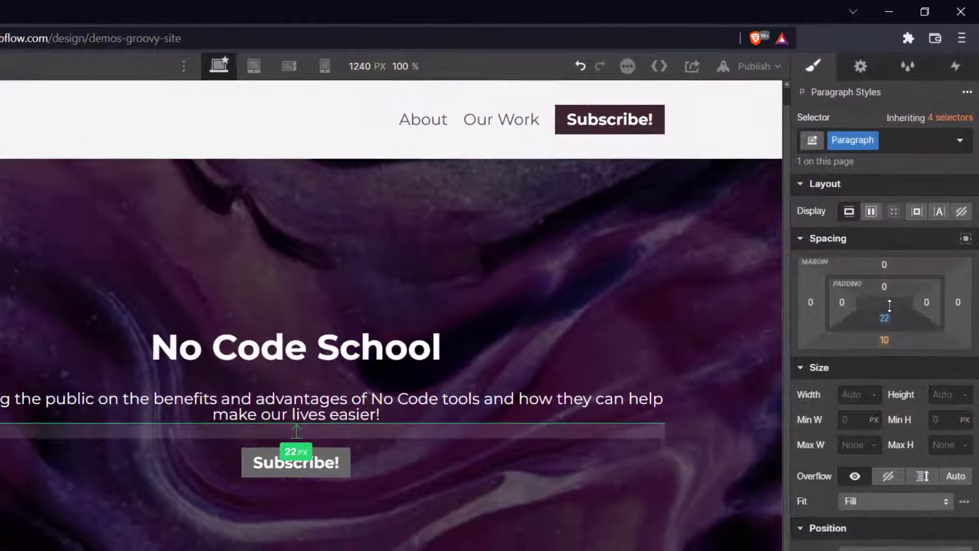
pyautogui.click(756, 316)
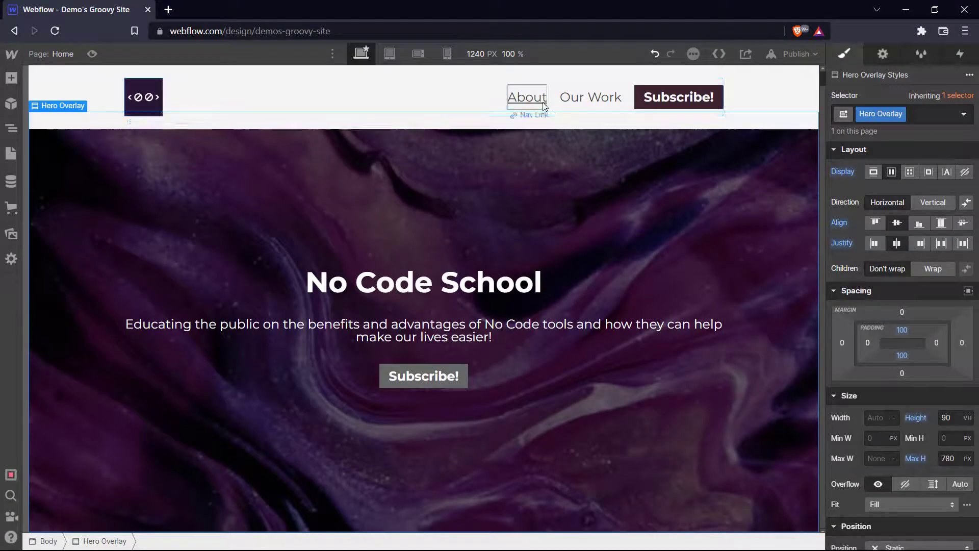
# Drop a Hero layout section below the existing hero
pyautogui.click(11, 77)
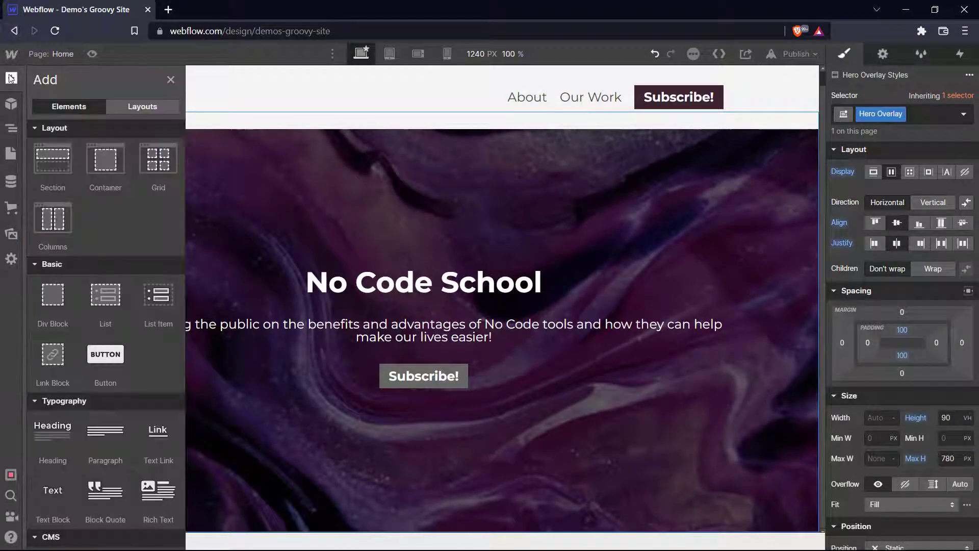
pyautogui.click(125, 105)
pyautogui.moveTo(104, 168)
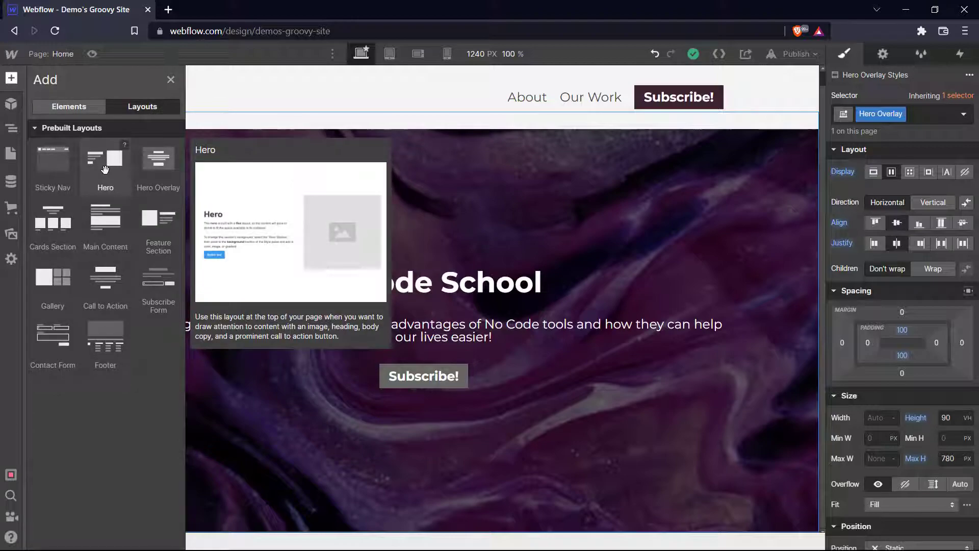
pyautogui.moveTo(112, 175); pyautogui.dragTo(209, 530)
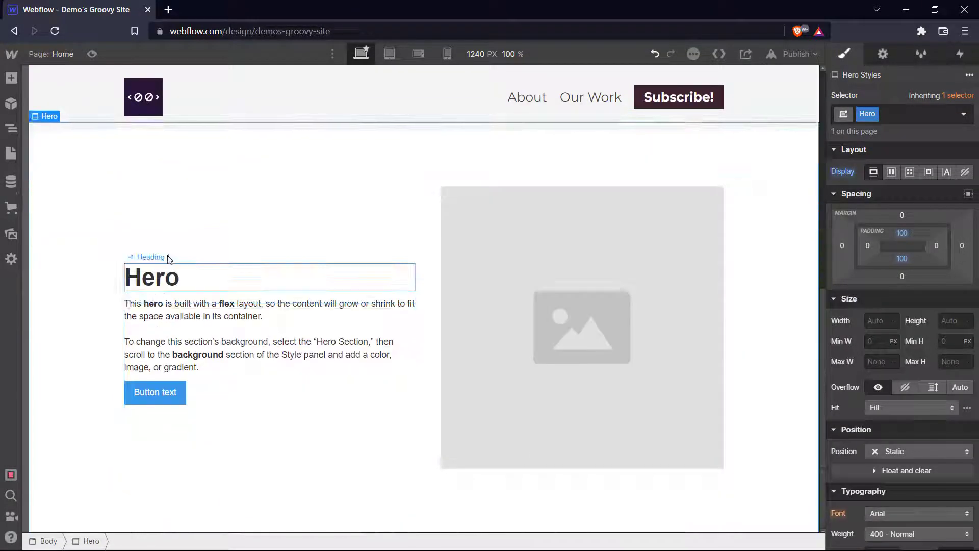
# Retitle the new section 'About' and replace its paragraph with the No Code School description
pyautogui.doubleClick(160, 279)
pyautogui.write('About')
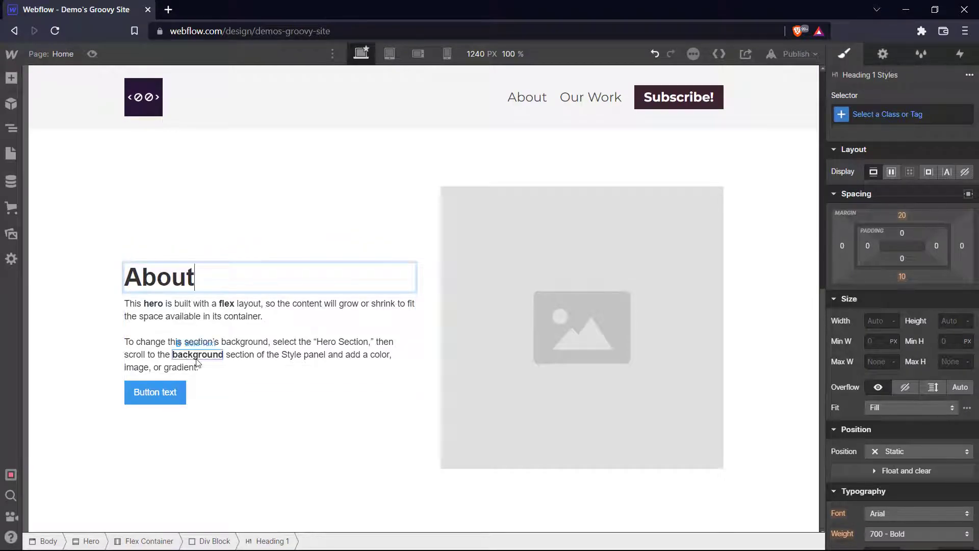
pyautogui.tripleClick(147, 312)
pyautogui.write('No Code School is a Youtube Channel formed withe the vision of bringing awareness')
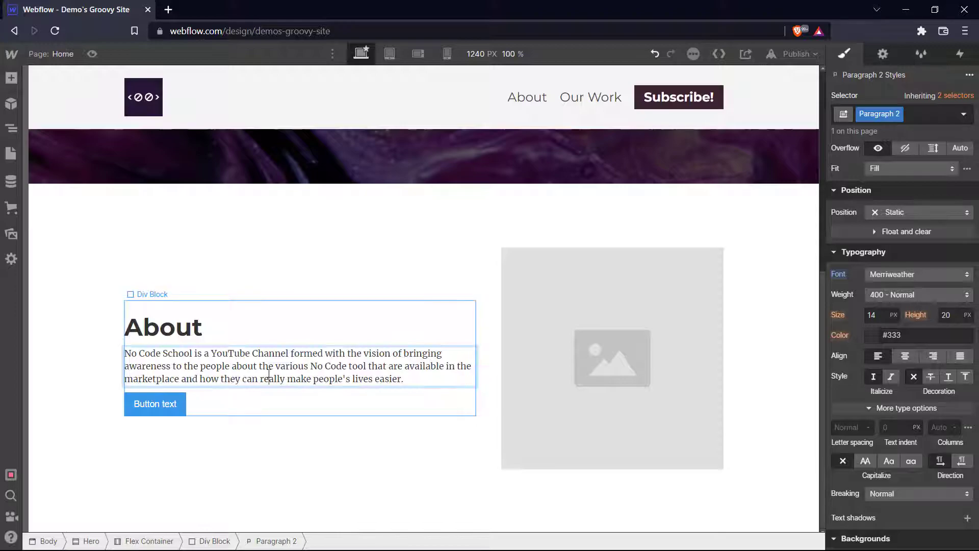
# Label the new section's button 'Subscribe!'
pyautogui.click(221, 402)
pyautogui.click(160, 408)
pyautogui.doubleClick(161, 408)
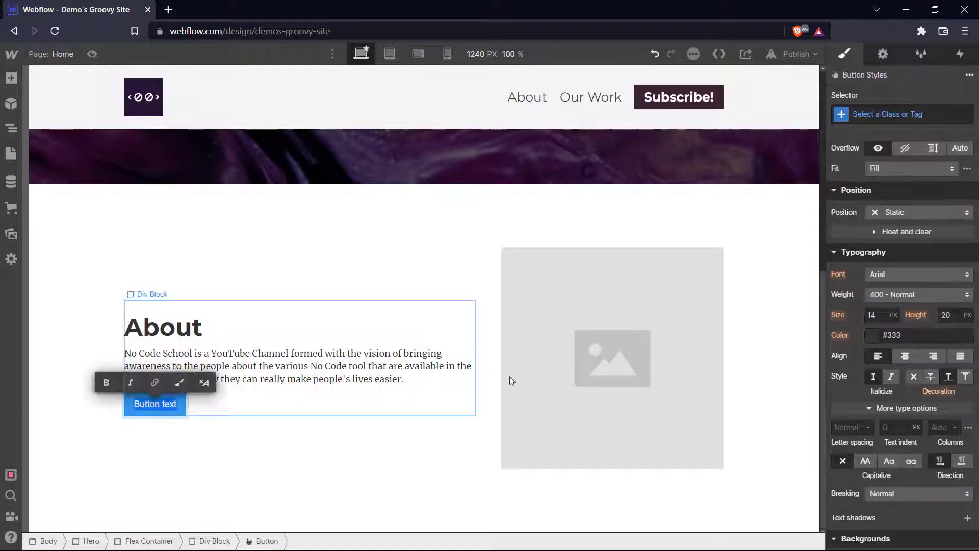
pyautogui.write('Subscribe!')
pyautogui.click(477, 251)
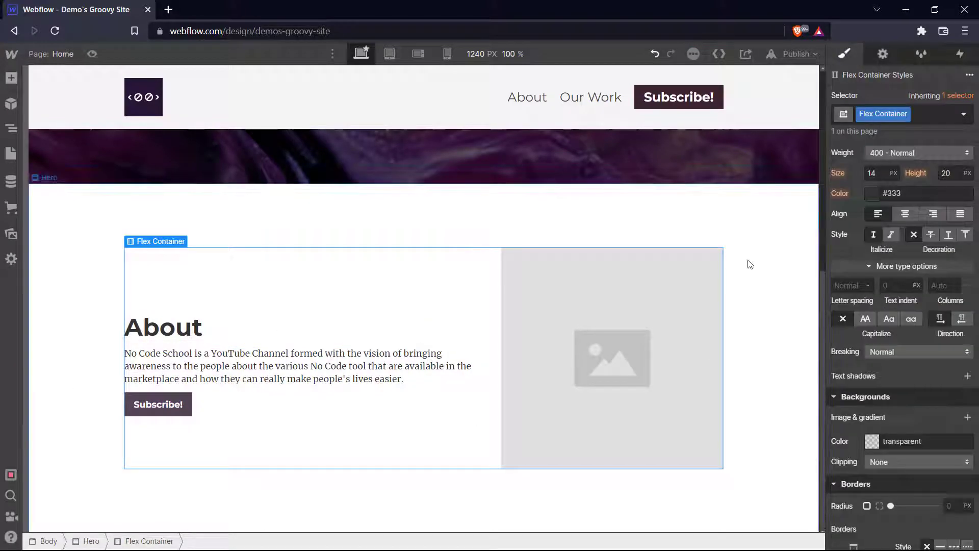
pyautogui.click(754, 264)
pyautogui.scroll(7, 754, 264)
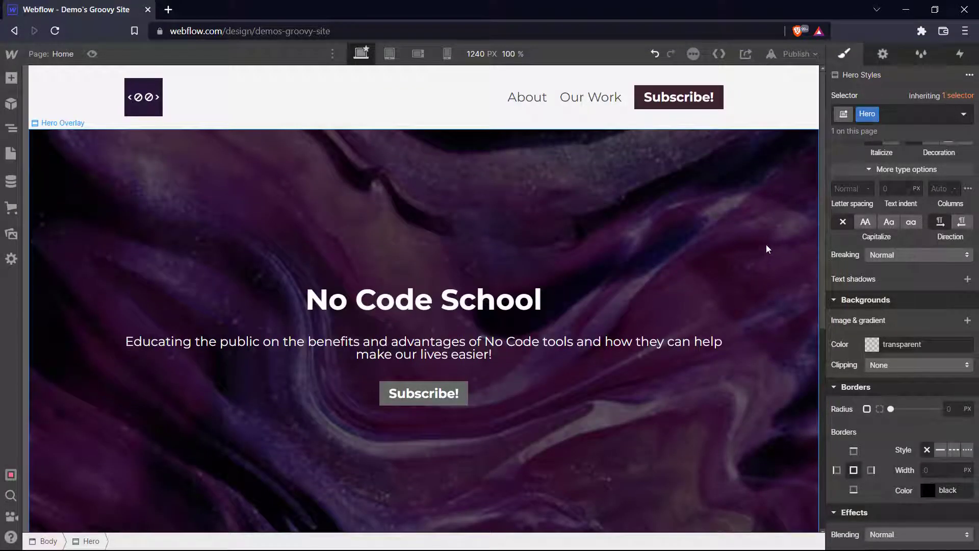
# Swap the About section's placeholder image for nocode.png from Assets
pyautogui.scroll(-7, 594, 291)
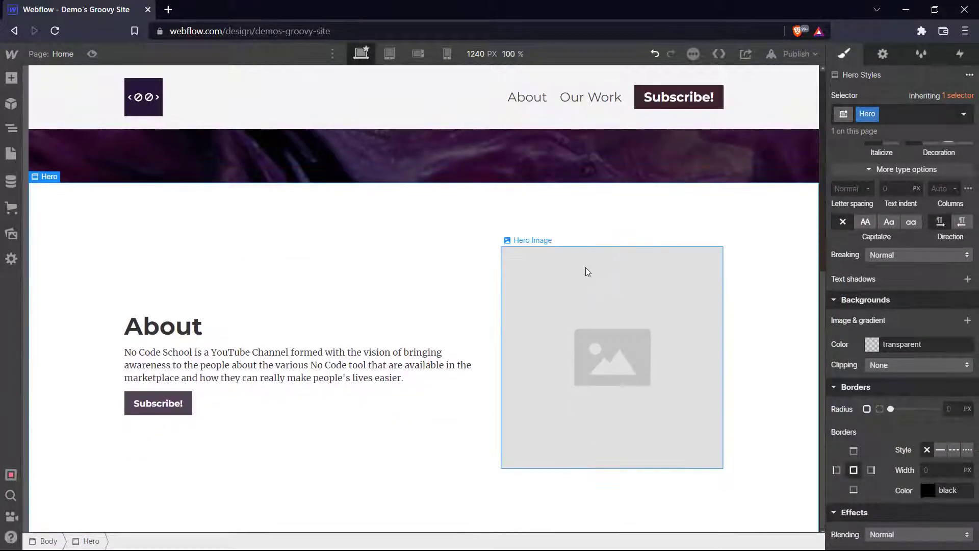
pyautogui.click(566, 255)
pyautogui.click(561, 240)
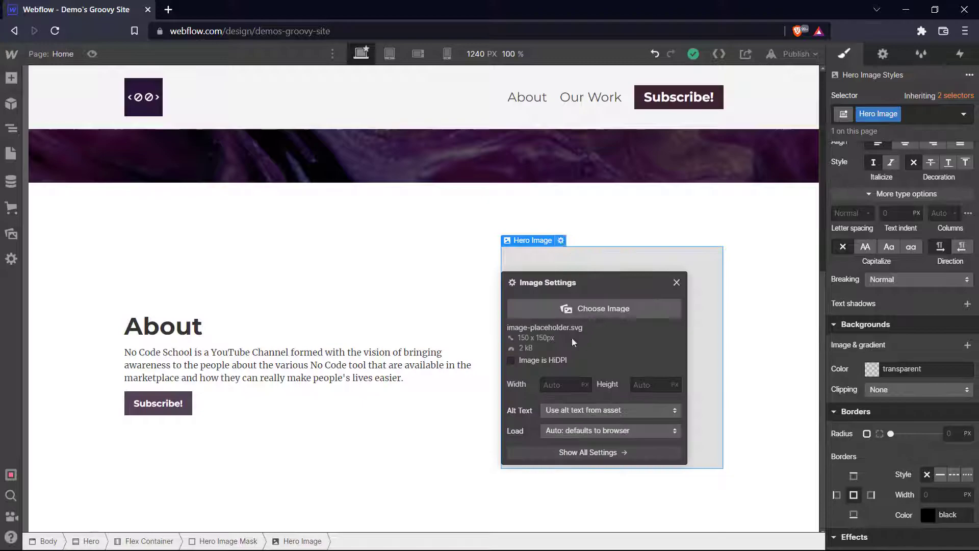
pyautogui.click(586, 309)
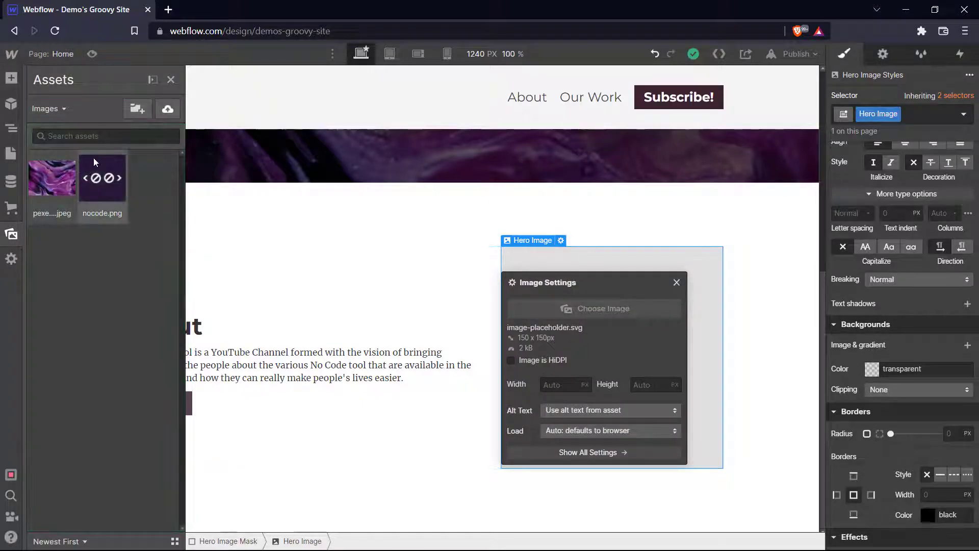
pyautogui.click(102, 179)
pyautogui.click(155, 187)
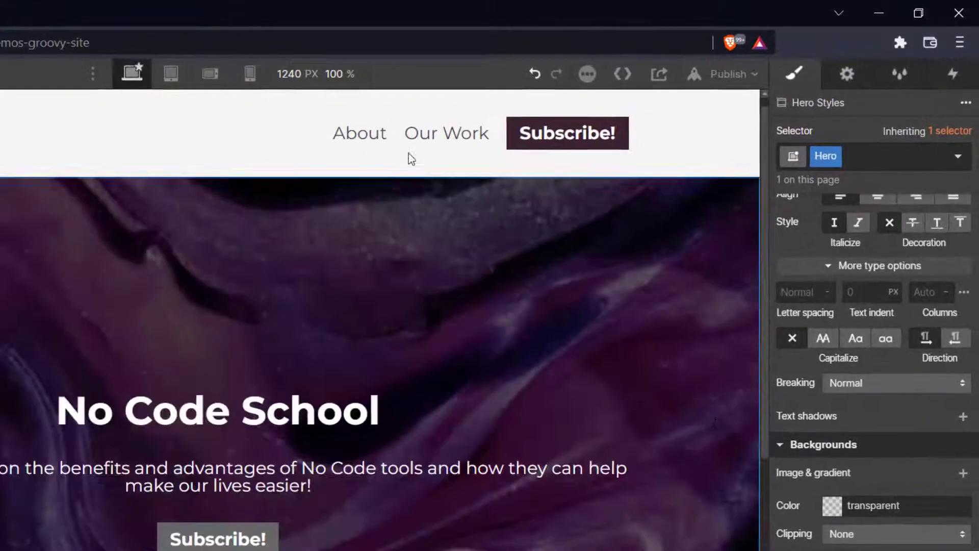
# Set the About nav link type to Page Section and list the hero, hero-overlay and nav targets
pyautogui.click(407, 126)
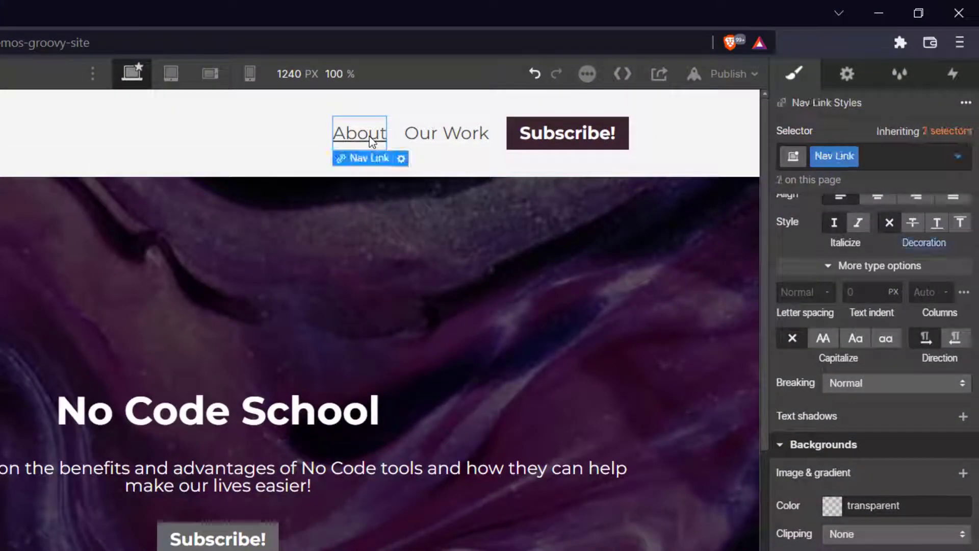
pyautogui.click(847, 76)
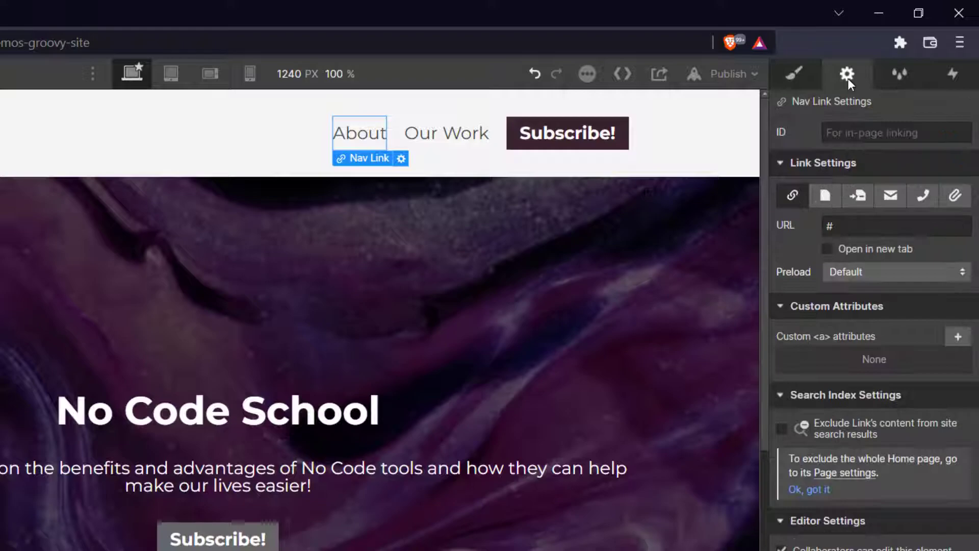
pyautogui.scroll(-5, 616, 367)
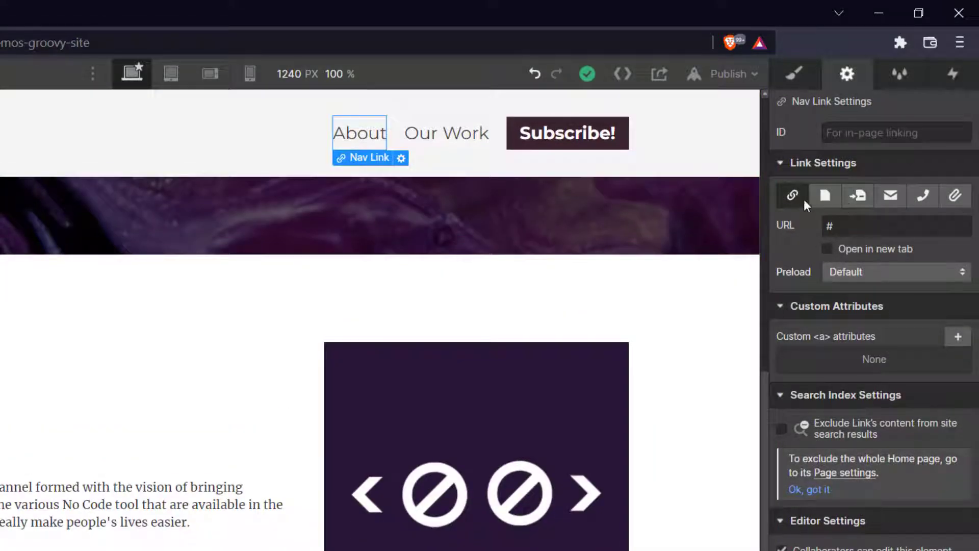
pyautogui.click(855, 192)
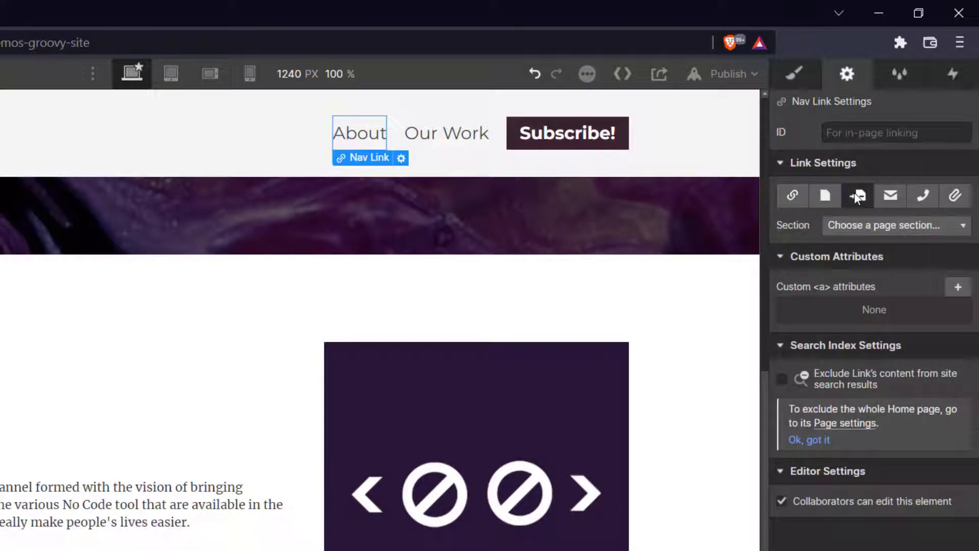
pyautogui.click(870, 221)
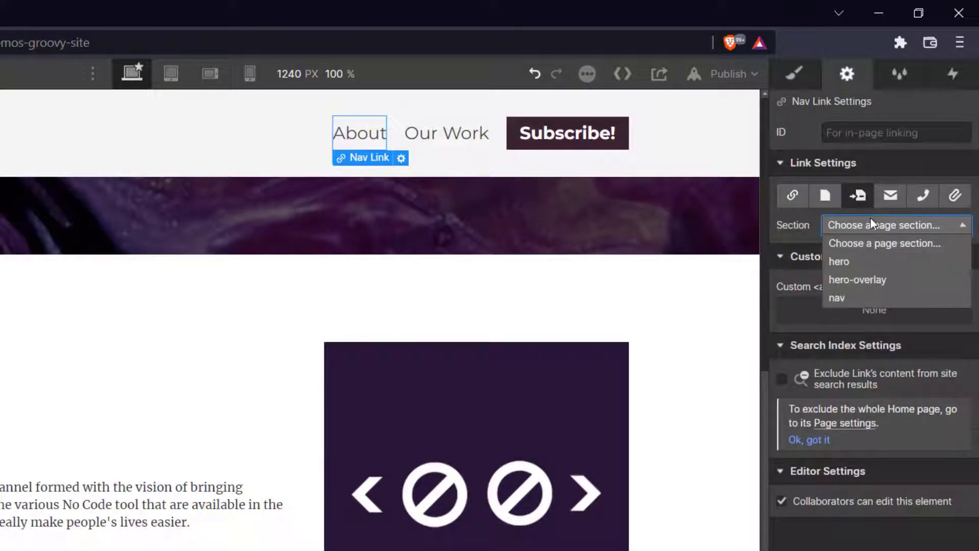
# Point the About nav link at the hero section and test the jump in Preview
pyautogui.click(869, 262)
pyautogui.click(555, 282)
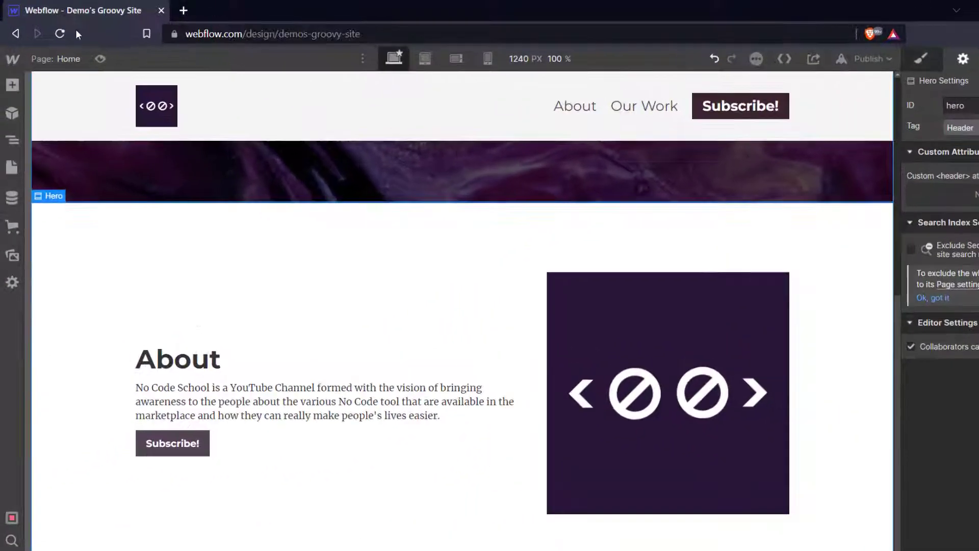
pyautogui.click(92, 54)
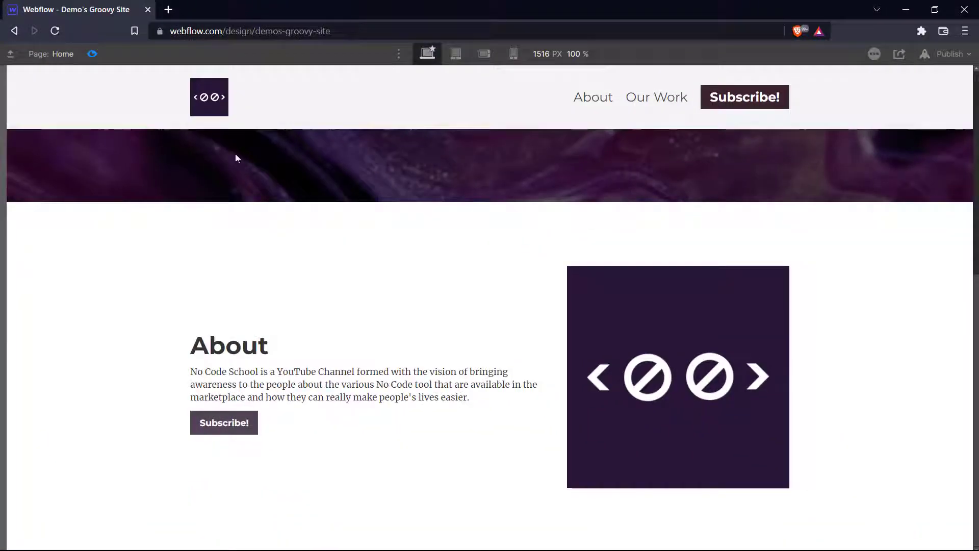
pyautogui.scroll(6, 306, 199)
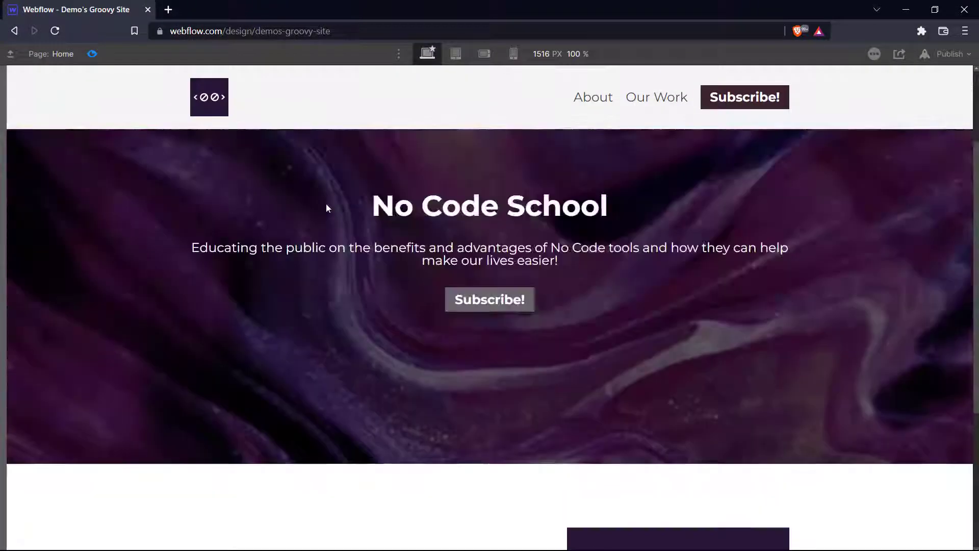
pyautogui.click(610, 106)
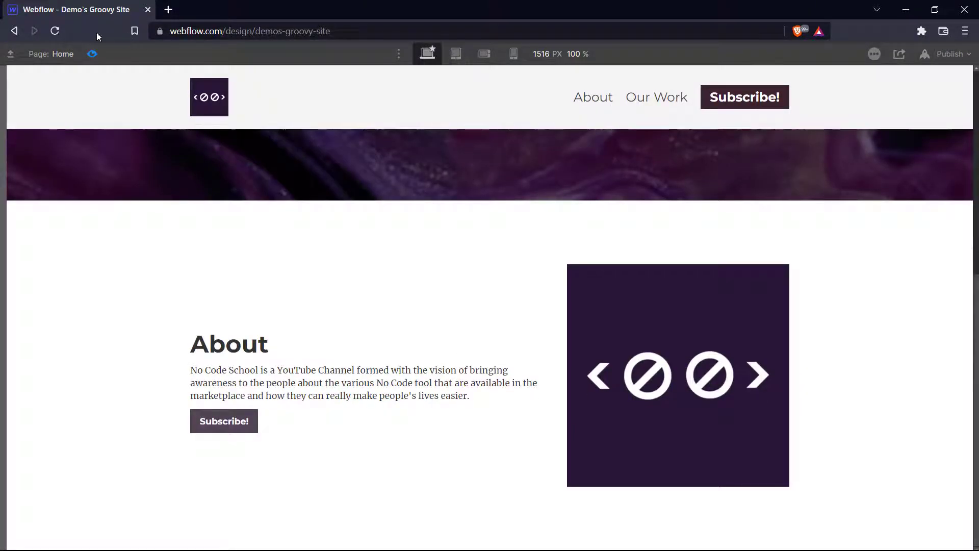
pyautogui.click(97, 53)
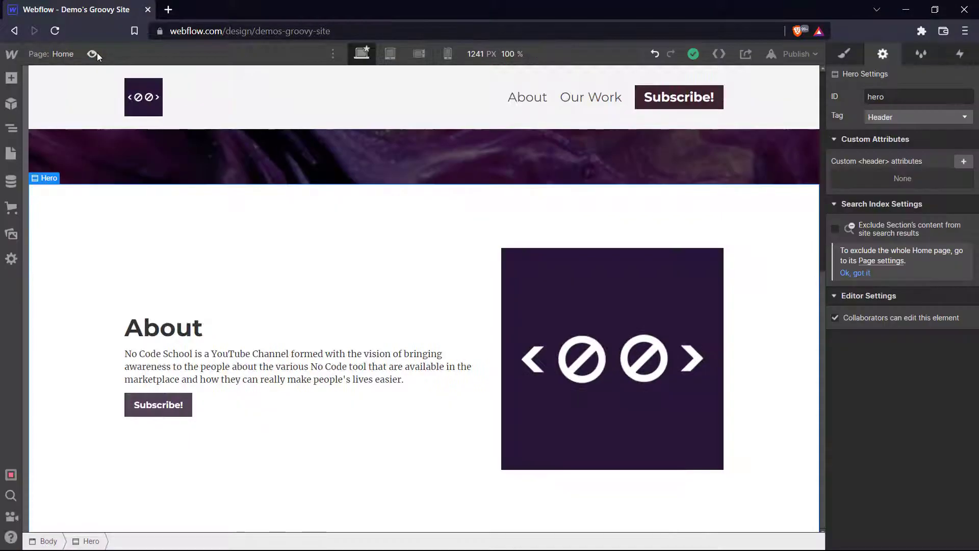
# Set the About paragraph's font size to 20px
pyautogui.click(367, 358)
pyautogui.doubleClick(367, 358)
pyautogui.press('Escape')
pyautogui.press('s')
pyautogui.click(873, 315)
pyautogui.write('20')
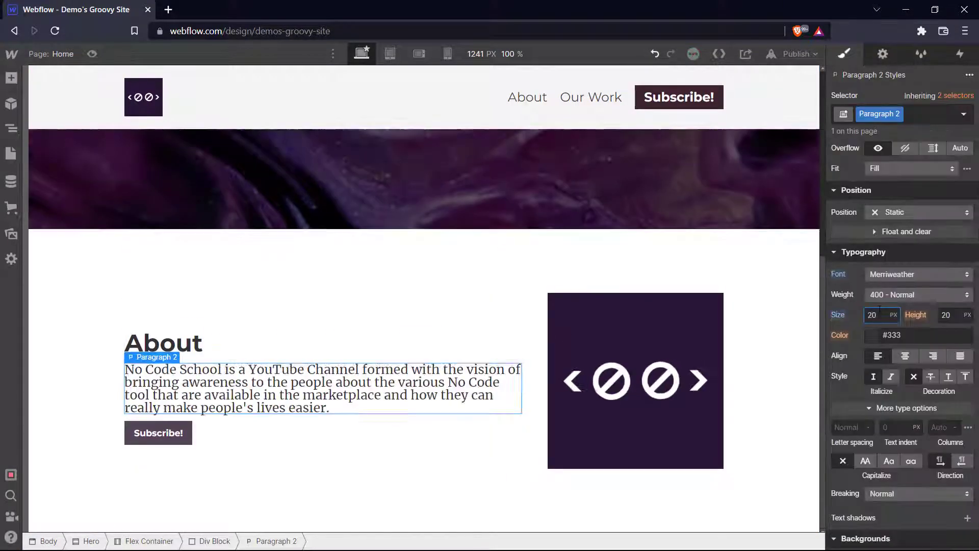
pyautogui.click(802, 330)
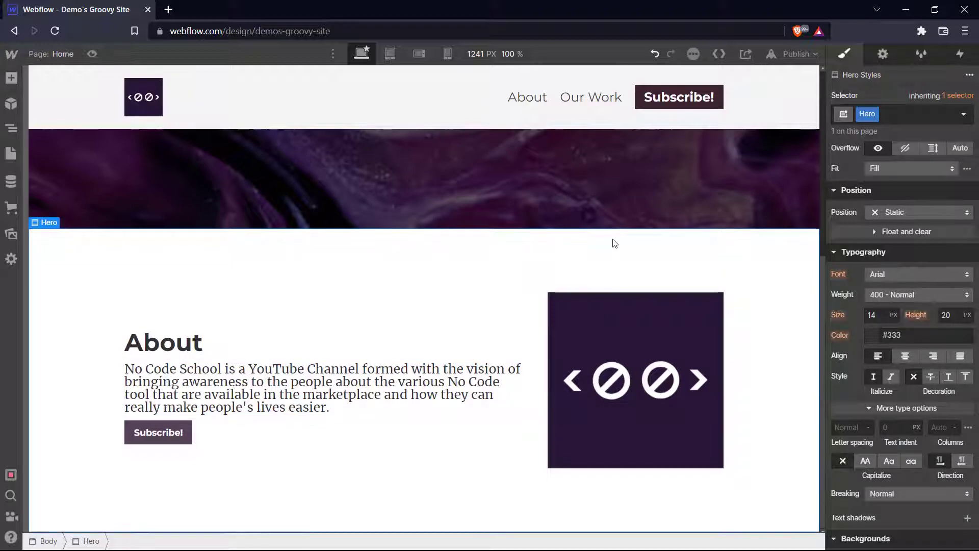
pyautogui.click(273, 377)
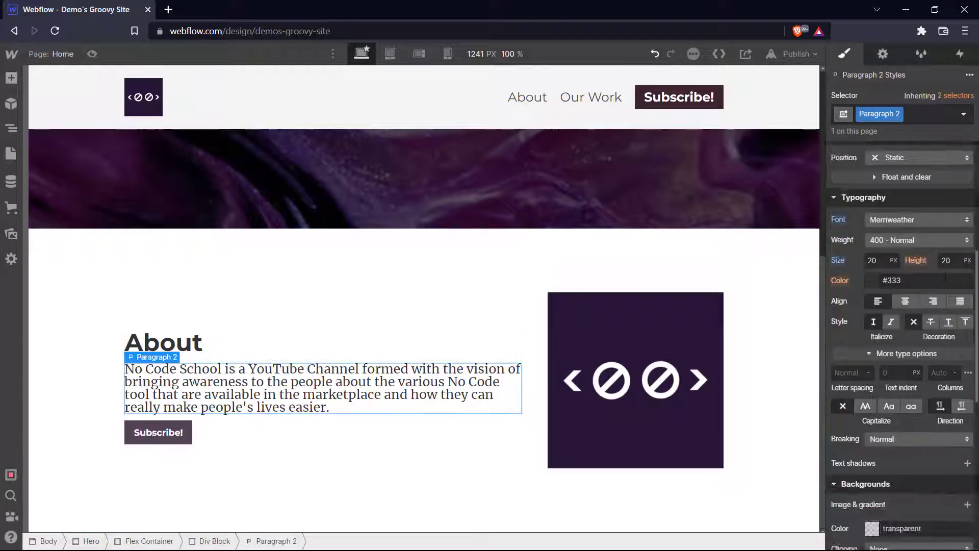
pyautogui.click(561, 244)
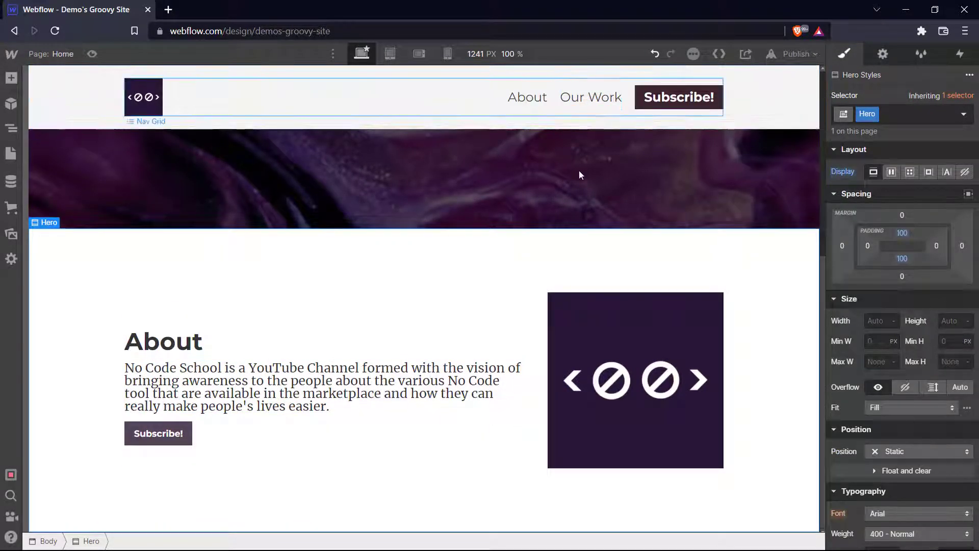
# Add the Cards Section layout to the page below About
pyautogui.click(11, 78)
pyautogui.click(143, 107)
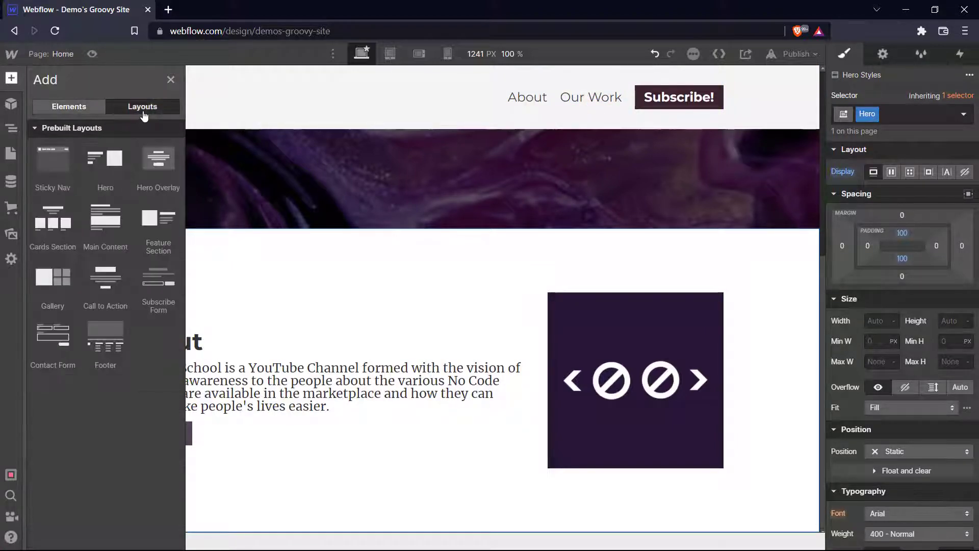
pyautogui.moveTo(50, 234)
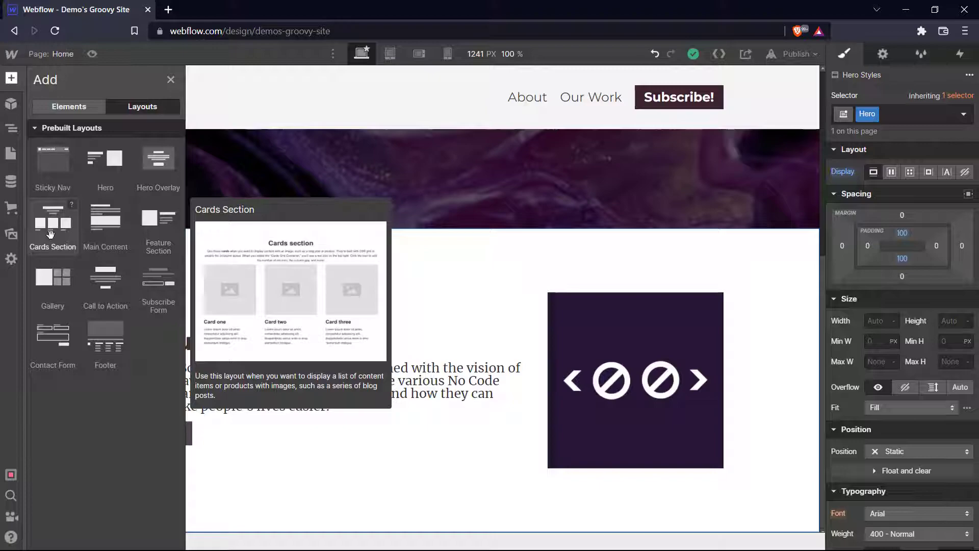
pyautogui.moveTo(53, 225); pyautogui.dragTo(149, 530)
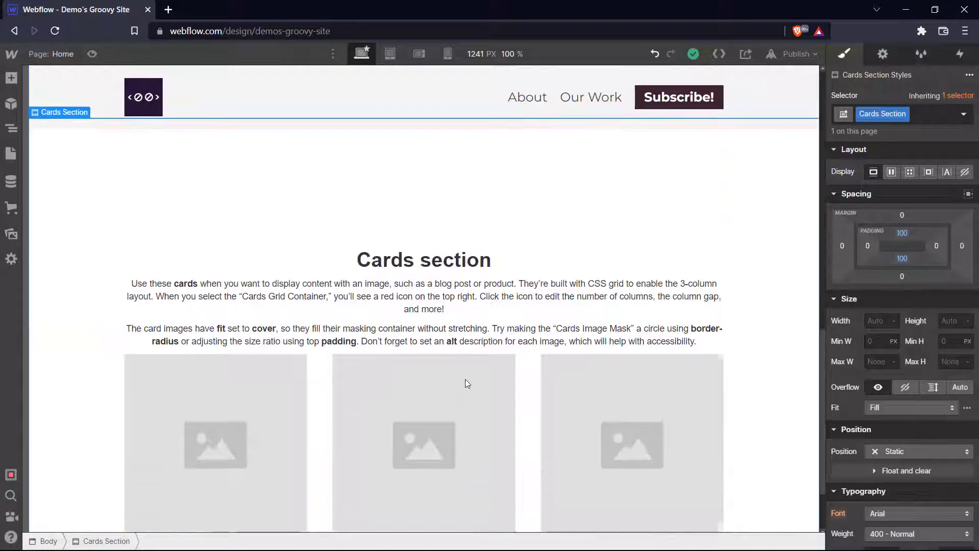
pyautogui.scroll(-3, 466, 380)
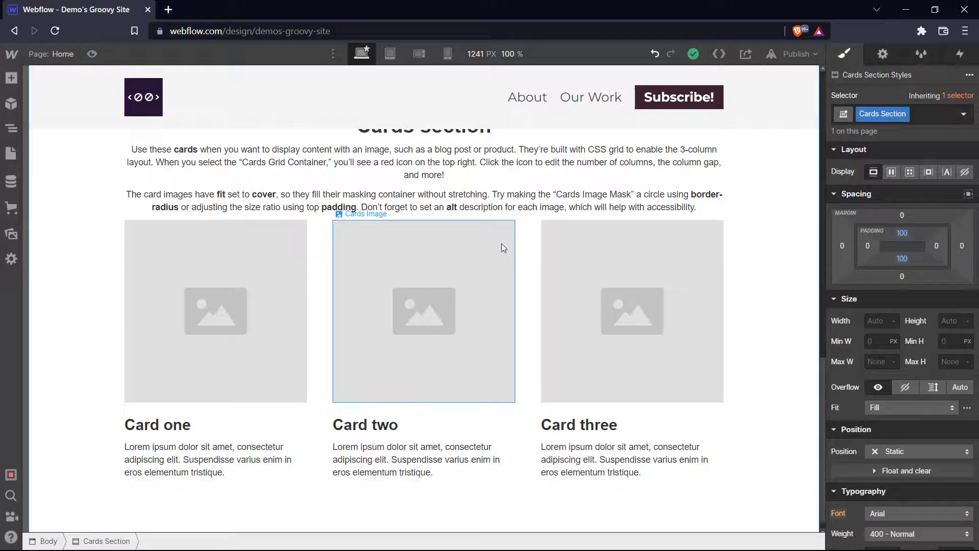
pyautogui.scroll(2, 506, 225)
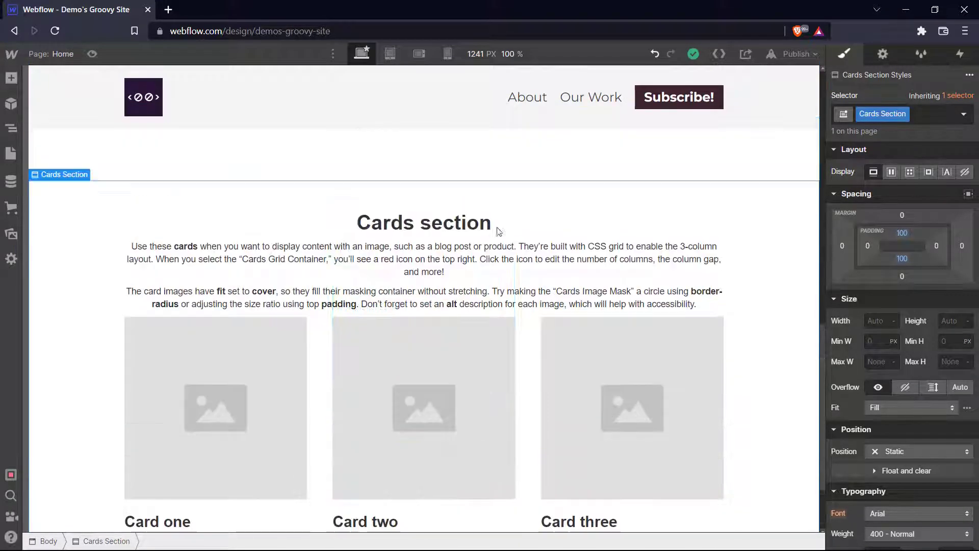
# Change the cards heading to 'Our Woek' and select the sample paragraph text for rewriting
pyautogui.doubleClick(435, 220)
pyautogui.write('Our Woek')
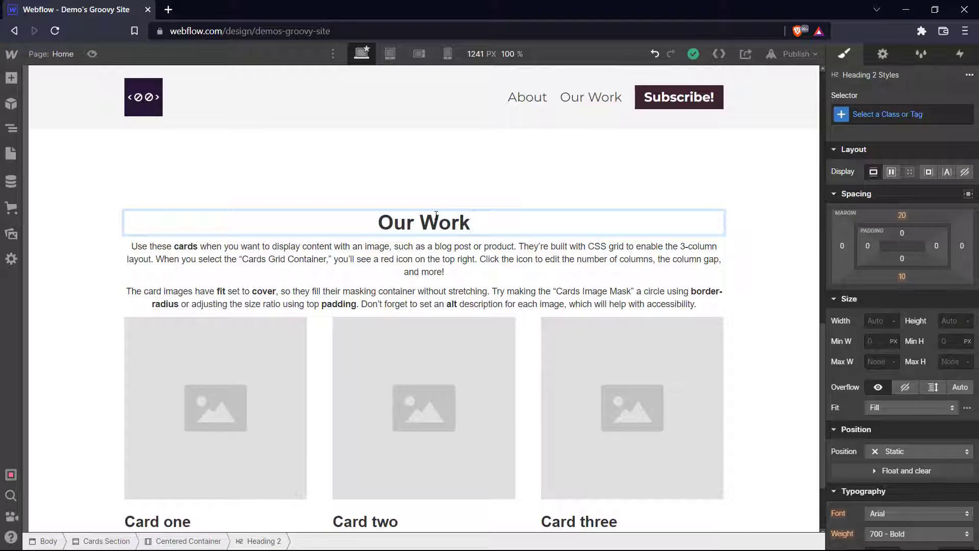
pyautogui.click(423, 259)
pyautogui.doubleClick(423, 259)
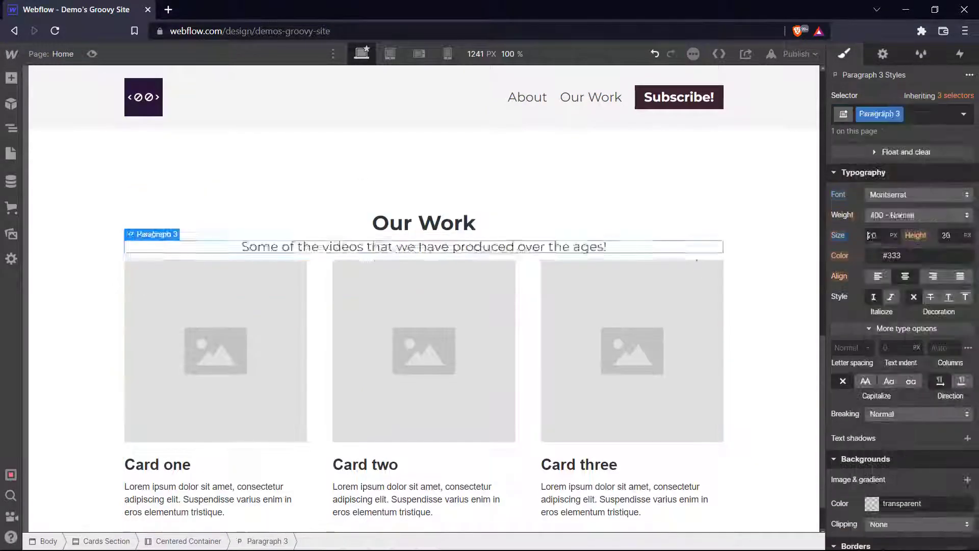
pyautogui.scroll(3, 820, 234)
pyautogui.scroll(-5, 820, 234)
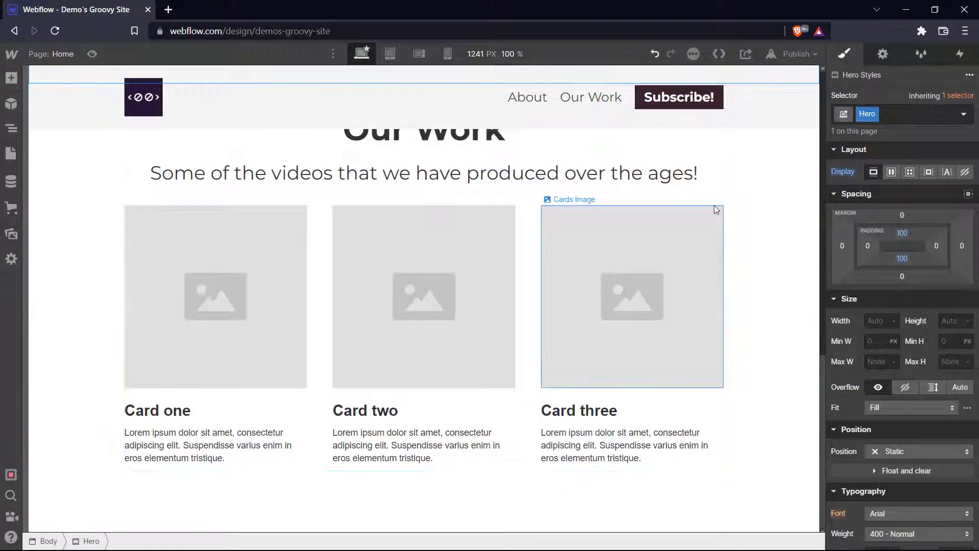
# Delete card three's image, heading and paragraph
pyautogui.click(724, 219)
pyautogui.click(494, 274)
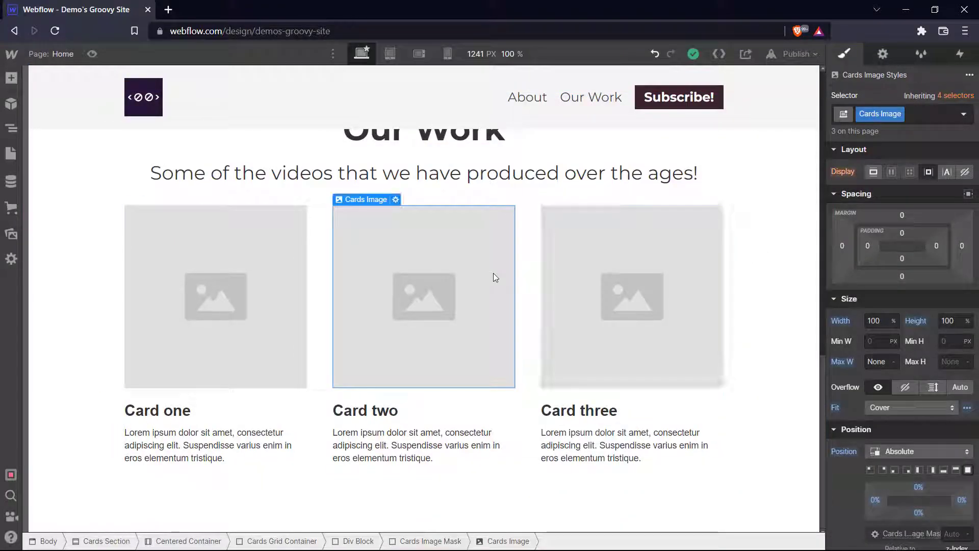
pyautogui.click(608, 264)
pyautogui.press('Delete')
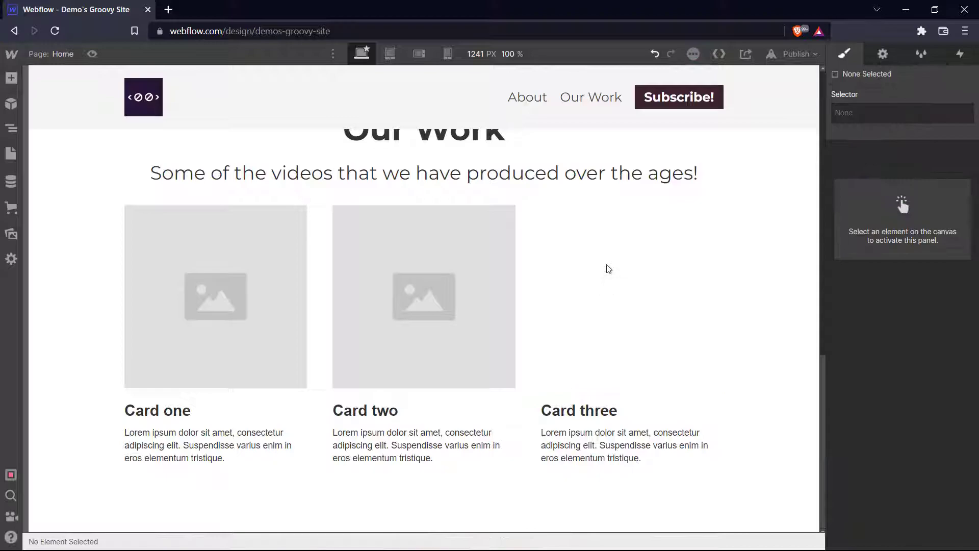
pyautogui.click(598, 411)
pyautogui.press('Delete')
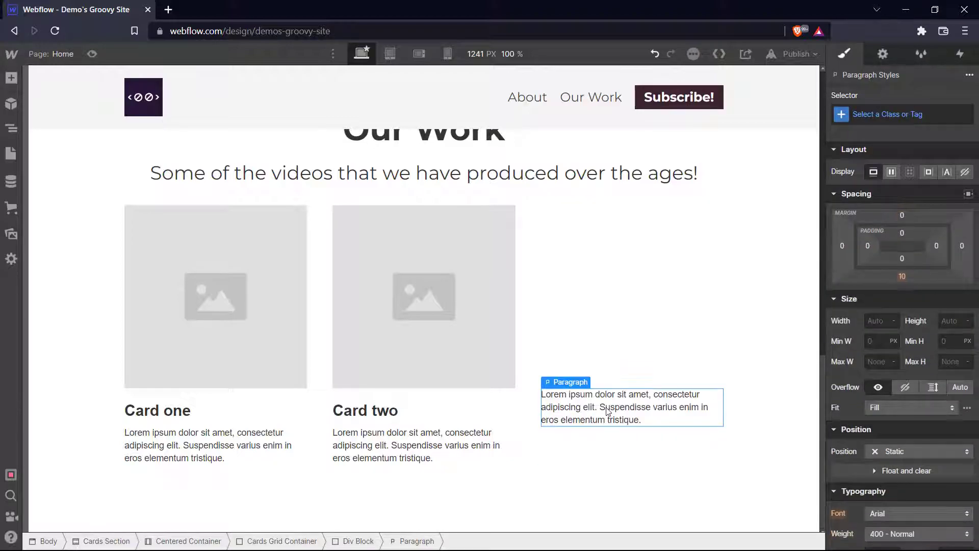
pyautogui.press('Delete')
# Delete the third column from the cards grid, leaving two columns
pyautogui.click(524, 210)
pyautogui.click(709, 215)
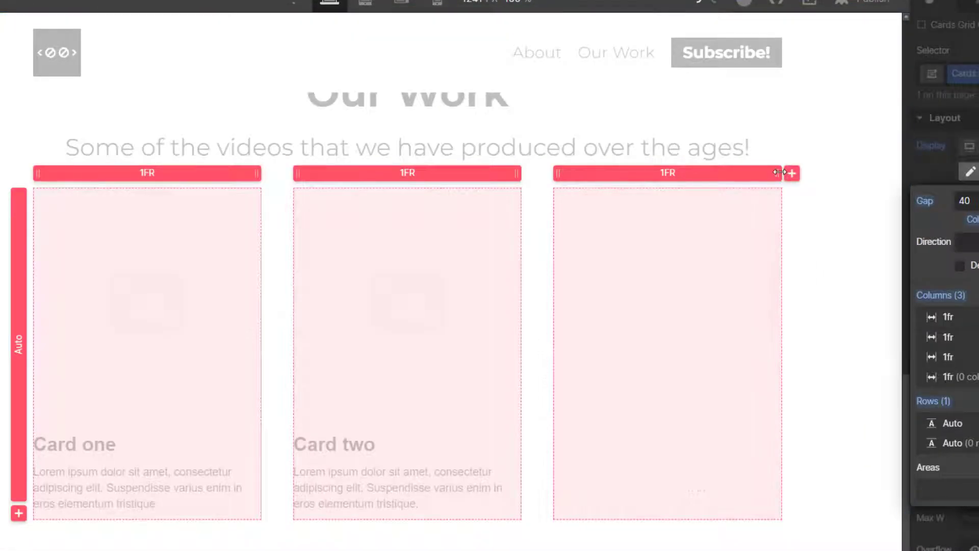
pyautogui.rightClick(779, 173)
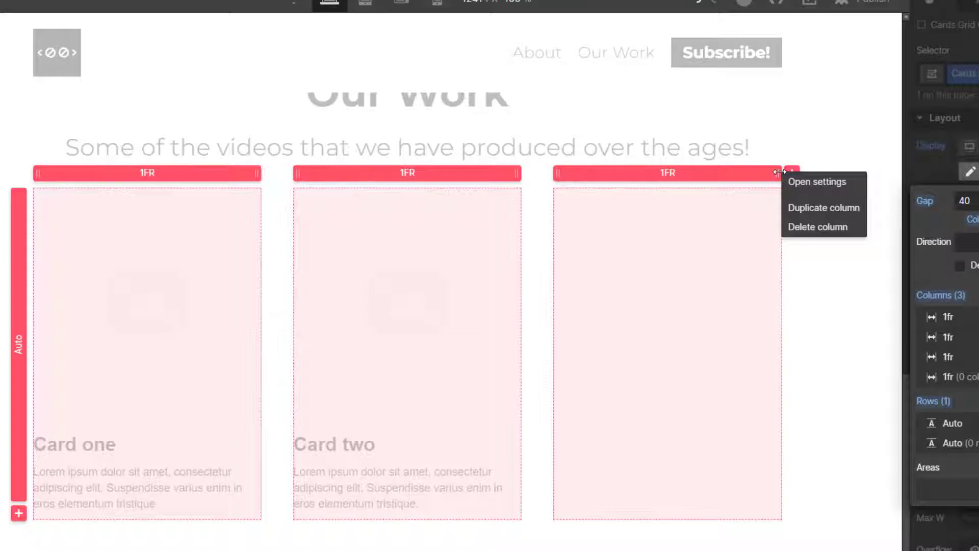
pyautogui.click(803, 224)
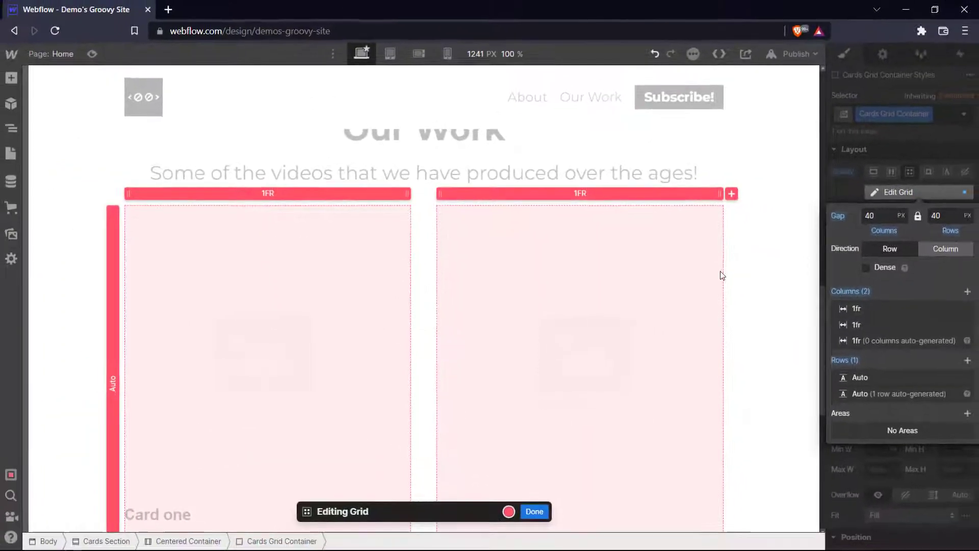
# Remove the leftover card paragraph after finishing the grid edit
pyautogui.click(534, 511)
pyautogui.scroll(1, 438, 278)
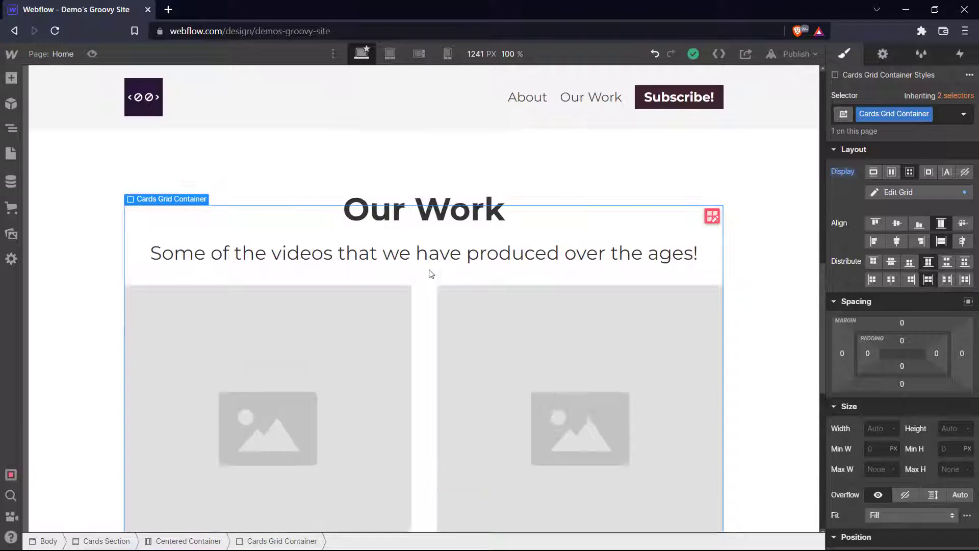
pyautogui.scroll(-2, 432, 281)
pyautogui.click(182, 446)
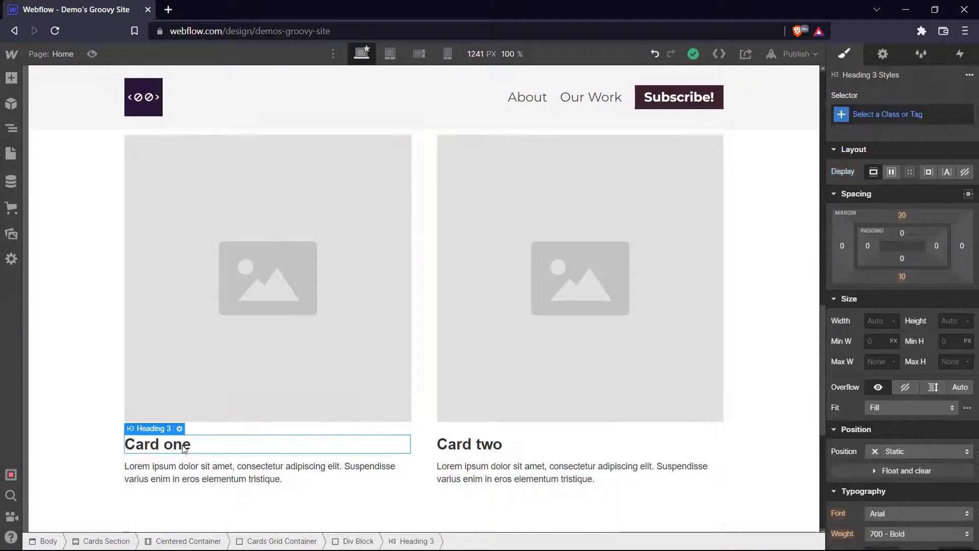
pyautogui.moveTo(185, 465); pyautogui.dragTo(446, 459)
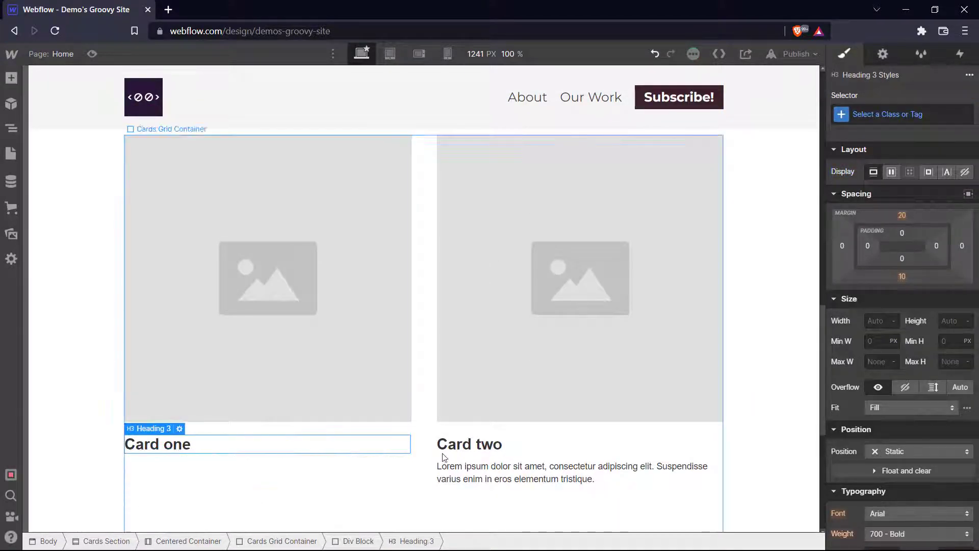
pyautogui.click(497, 467)
pyautogui.press('Delete')
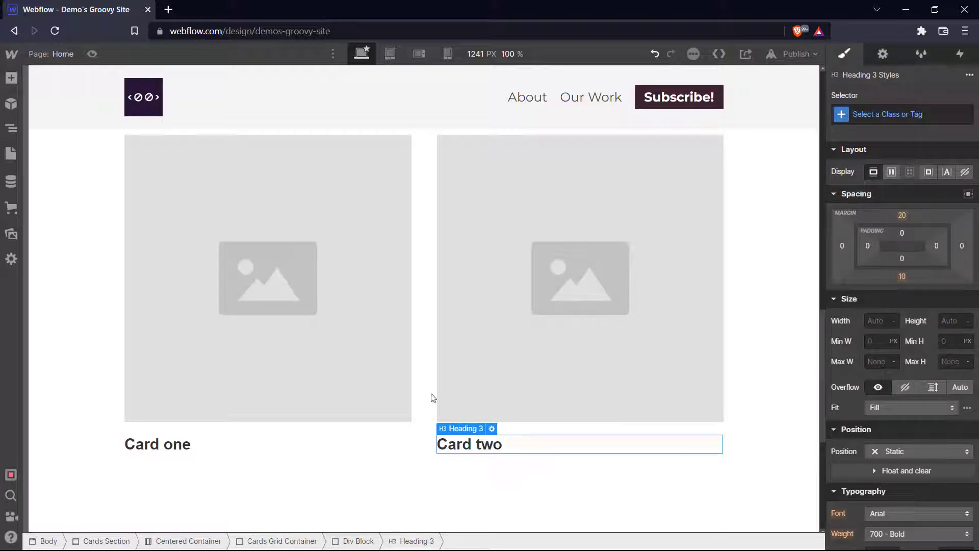
# Set the card image to the chatbot thumbnail from Assets
pyautogui.click(320, 311)
pyautogui.click(187, 129)
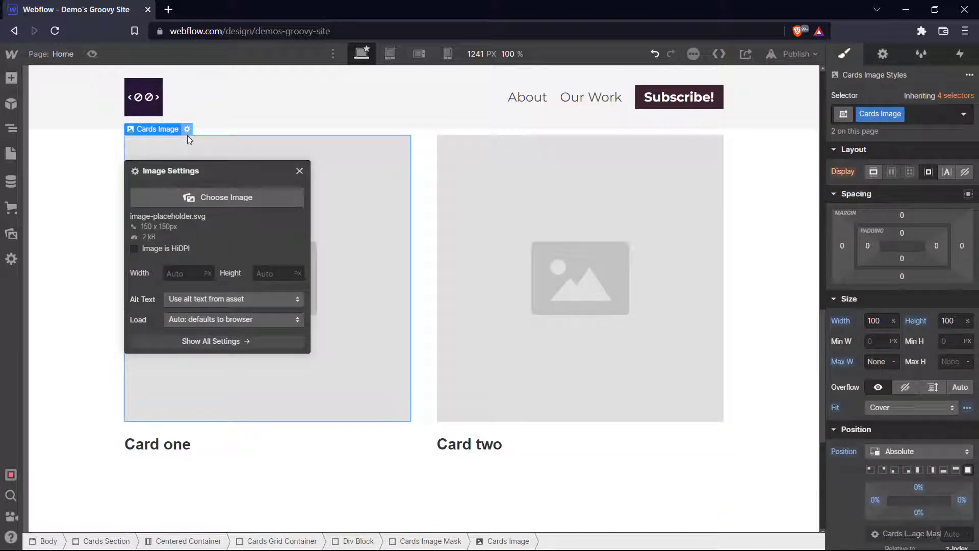
pyautogui.click(225, 198)
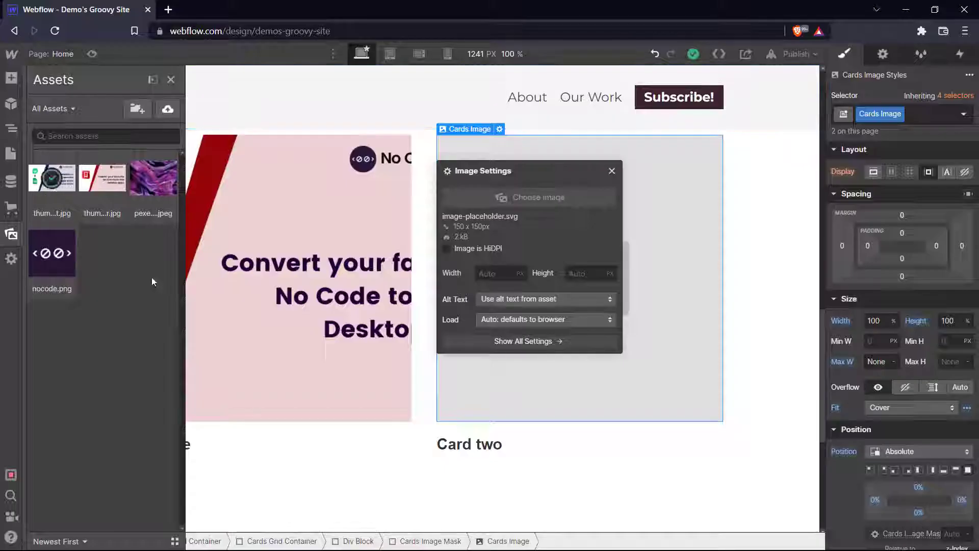
pyautogui.click(51, 176)
pyautogui.click(611, 172)
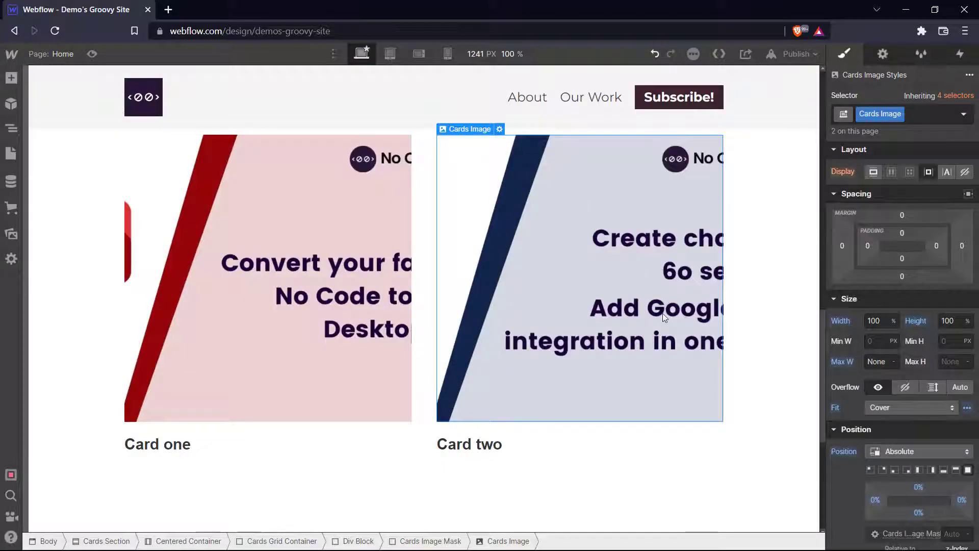
# Retitle the cards 'Convert your favourite No Code tools into Desktop Apps!' and 'Create a chatbot in'
pyautogui.scroll(-1, 357, 306)
pyautogui.click(169, 376)
pyautogui.doubleClick(188, 378)
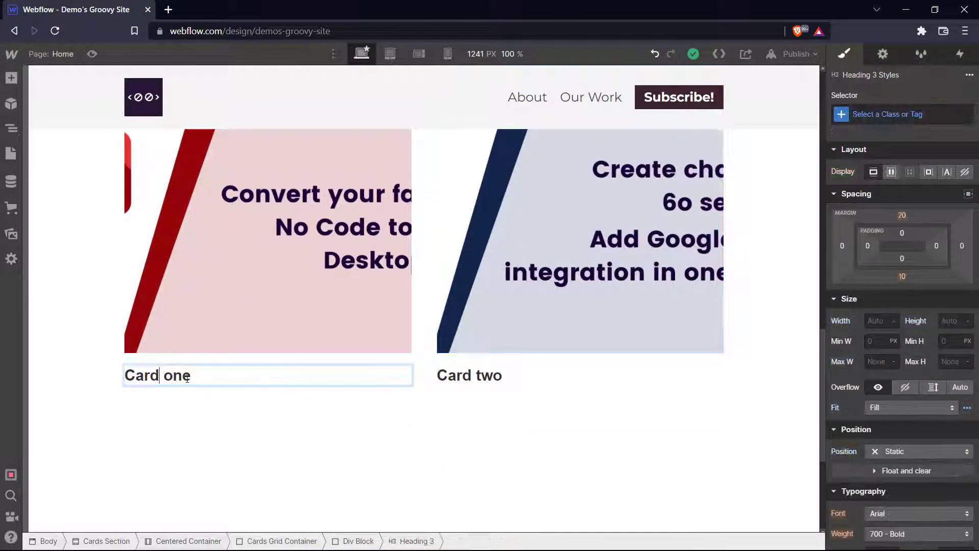
pyautogui.hotkey('ctrl', 'a')
pyautogui.write('Convert your favourite No Code tools into Desktop Apps!')
pyautogui.scroll(-1, 358, 307)
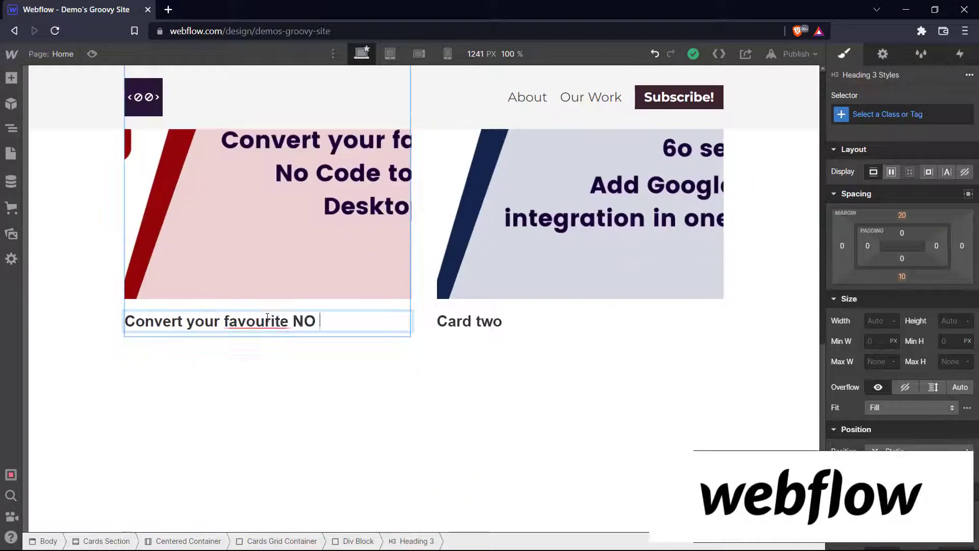
pyautogui.doubleClick(510, 320)
pyautogui.hotkey('ctrl', 'a')
pyautogui.write('Create a chatbot in')
pyautogui.scroll(4, 607, 368)
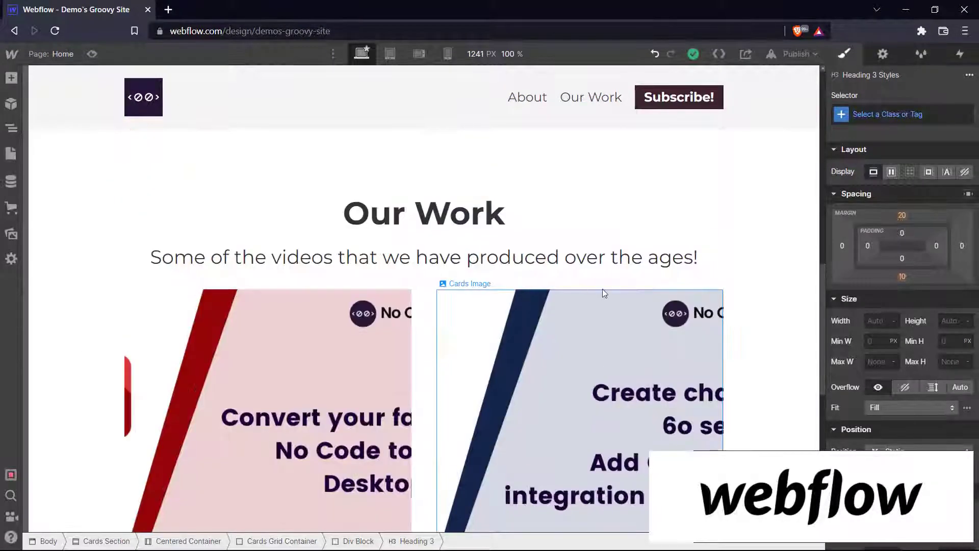
pyautogui.scroll(-2, 602, 293)
pyautogui.scroll(2, 555, 284)
pyautogui.scroll(-2, 508, 306)
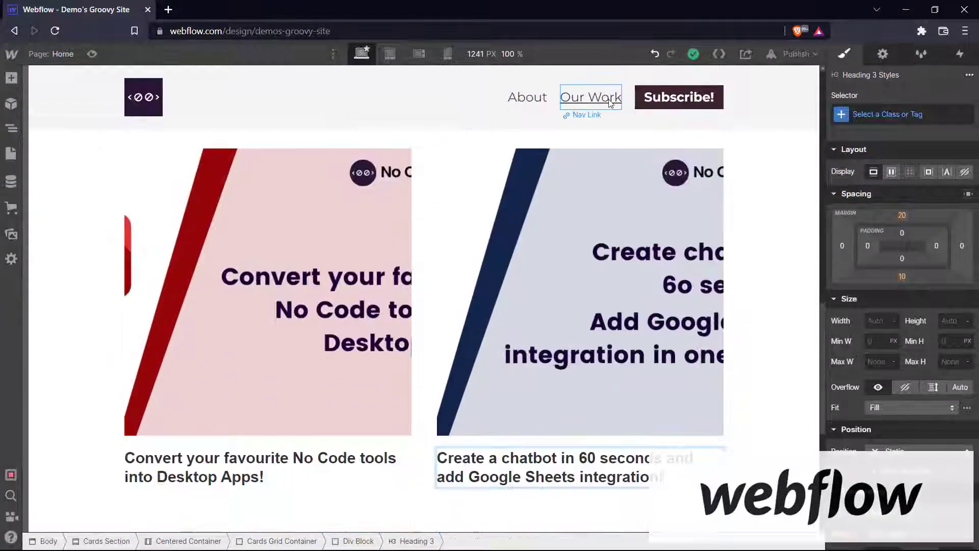
pyautogui.scroll(2, 617, 97)
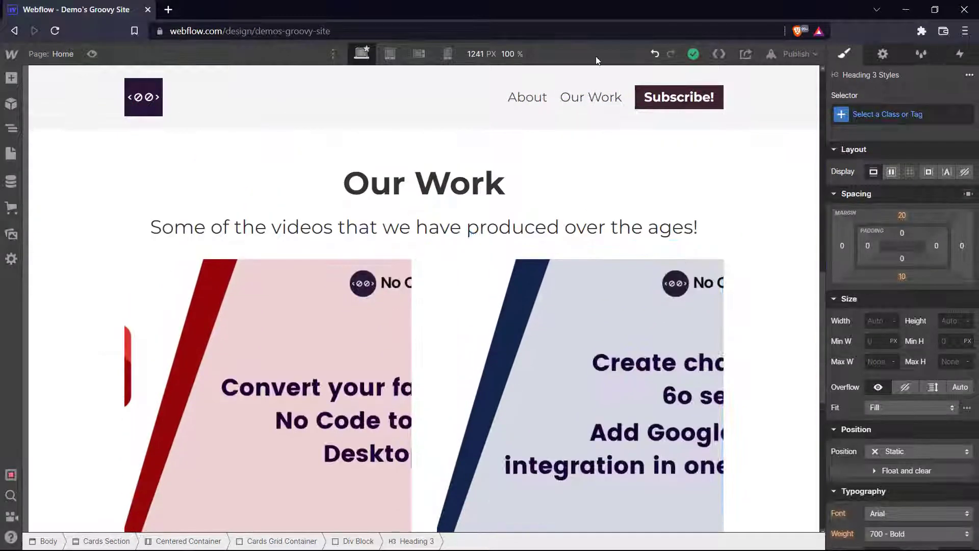
pyautogui.click(607, 99)
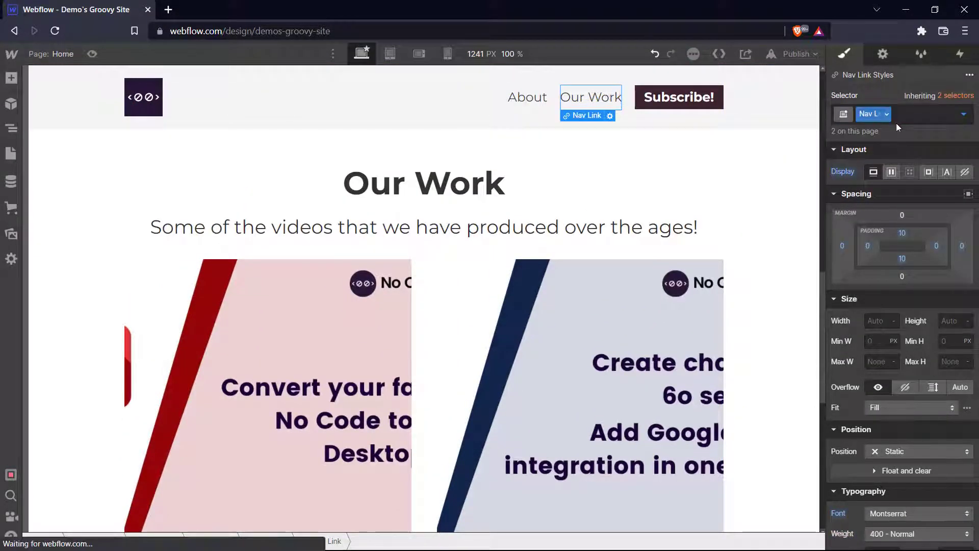
pyautogui.click(881, 60)
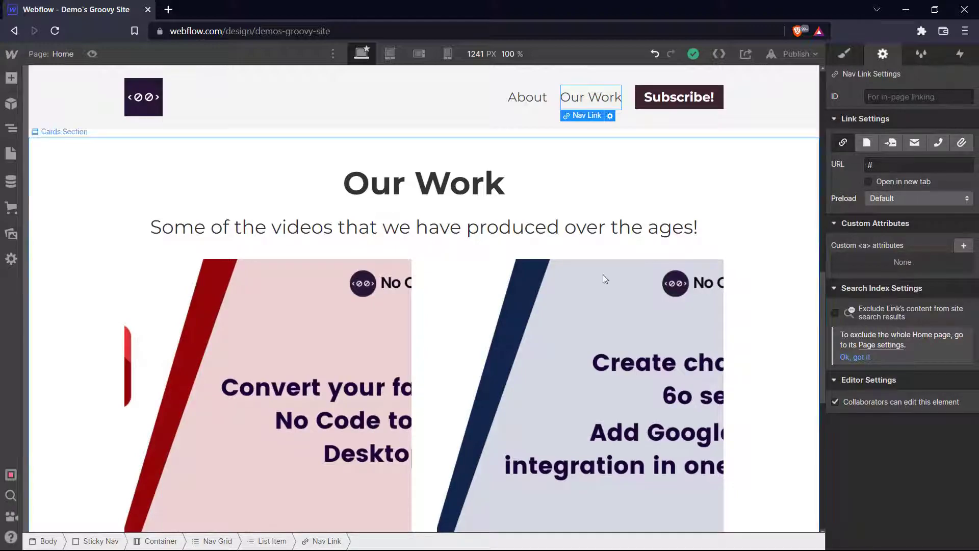
# Link the Our Work nav item to the cards-section page section
pyautogui.click(891, 144)
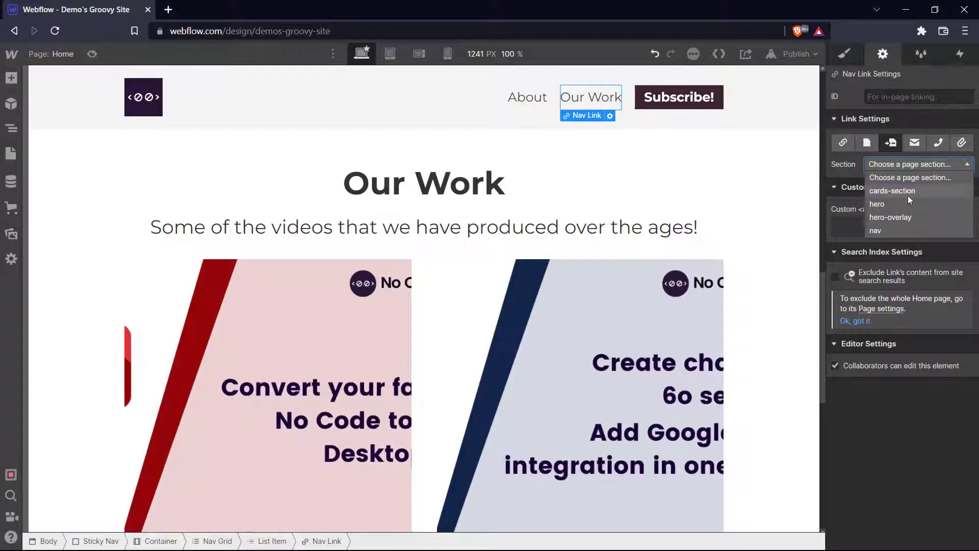
pyautogui.click(893, 191)
pyautogui.click(785, 175)
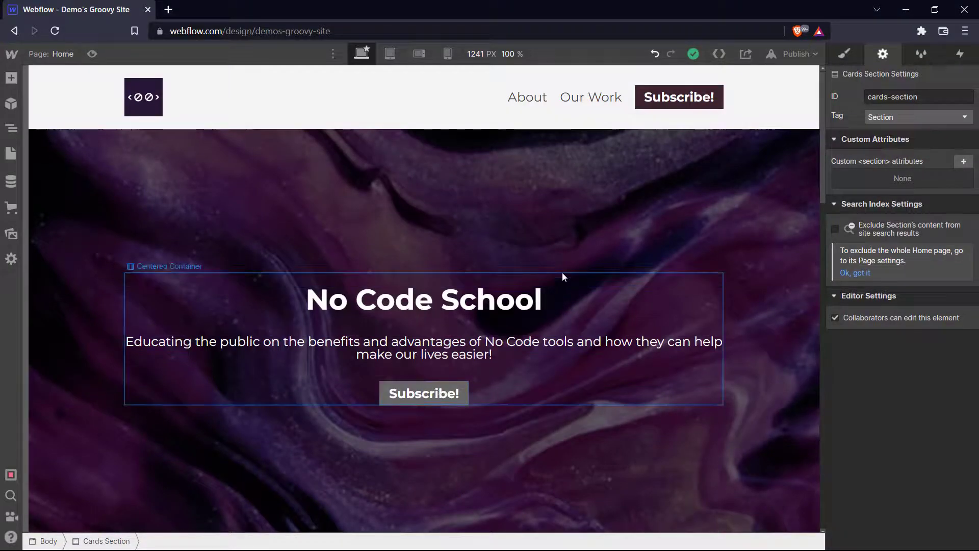
pyautogui.scroll(-4, 562, 273)
pyautogui.scroll(-3, 562, 272)
pyautogui.scroll(8, 562, 272)
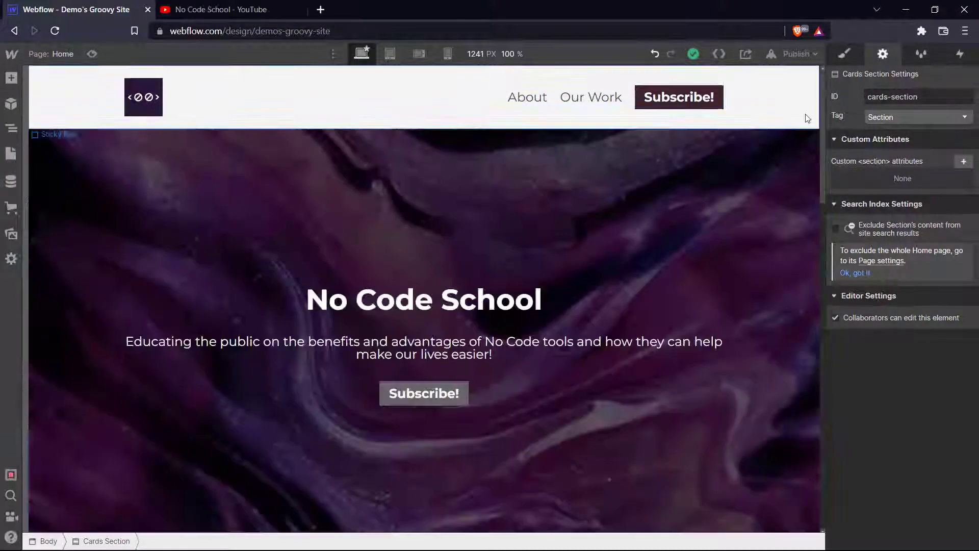
# Link the nav Subscribe! button to the YouTube channel, opening in a new tab
pyautogui.click(712, 107)
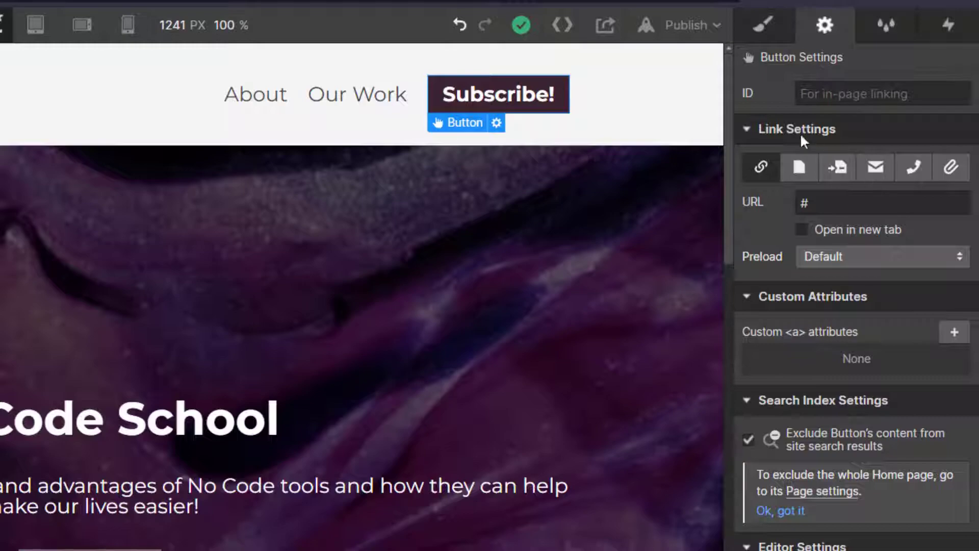
pyautogui.doubleClick(805, 203)
pyautogui.rightClick(808, 198)
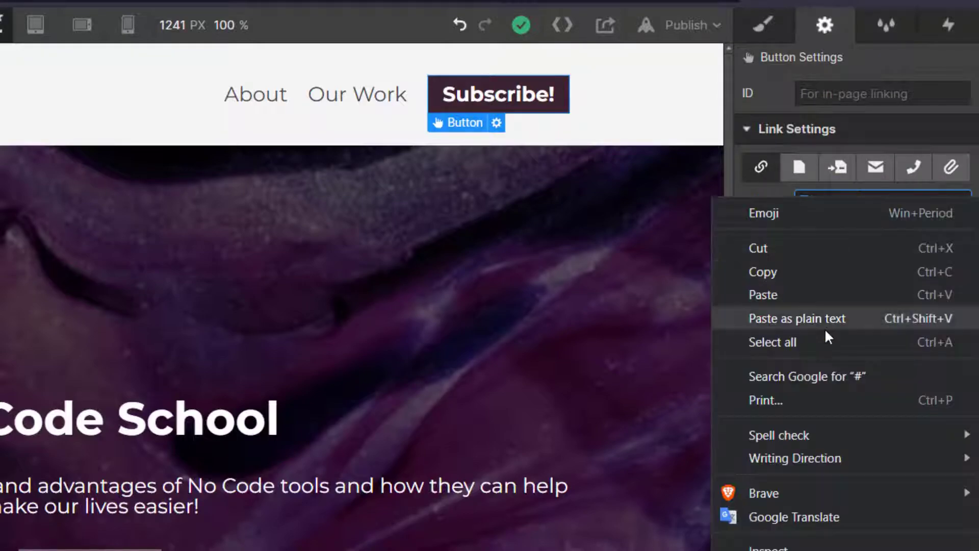
pyautogui.click(825, 299)
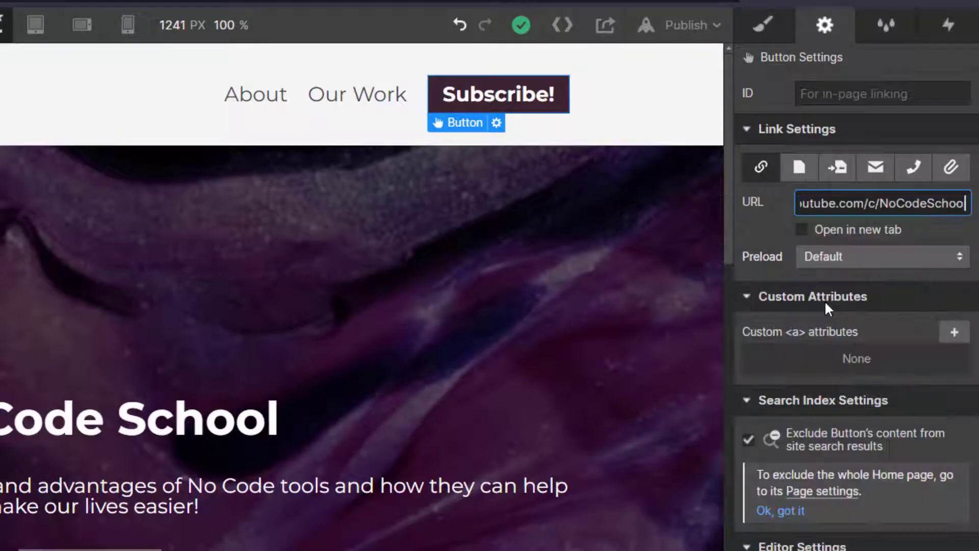
pyautogui.click(871, 231)
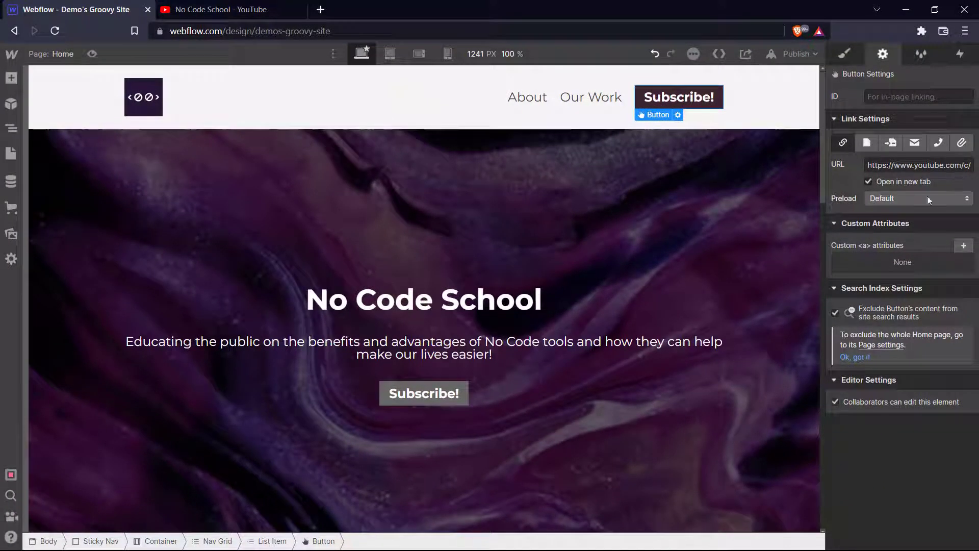
pyautogui.click(467, 390)
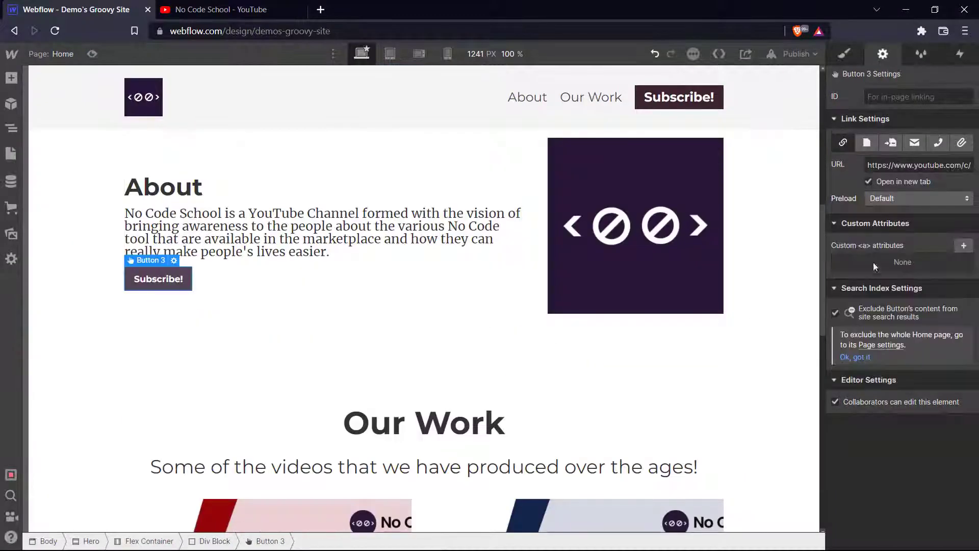
pyautogui.scroll(-8, 757, 300)
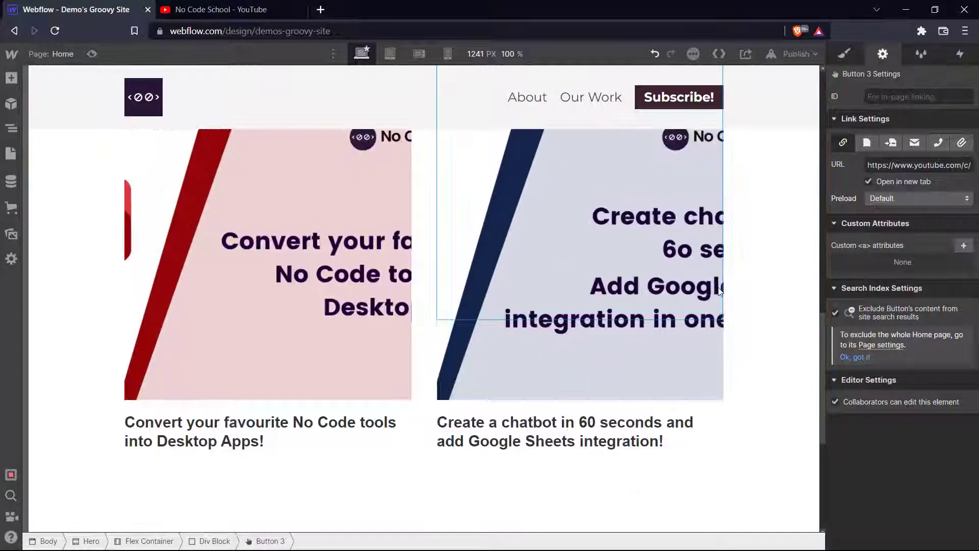
pyautogui.scroll(5, 720, 293)
# Preview the page and check that the logo link returns to the top
pyautogui.click(92, 53)
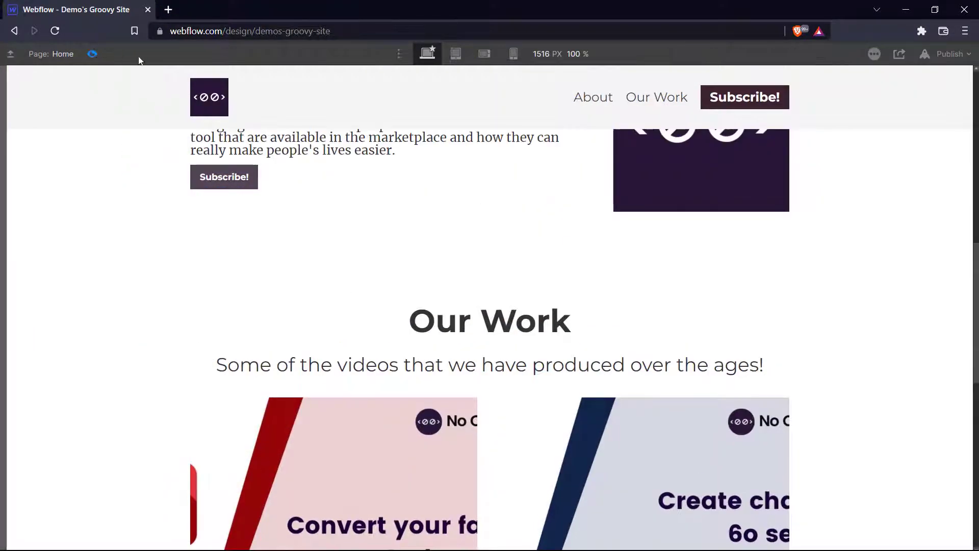
pyautogui.scroll(14, 476, 186)
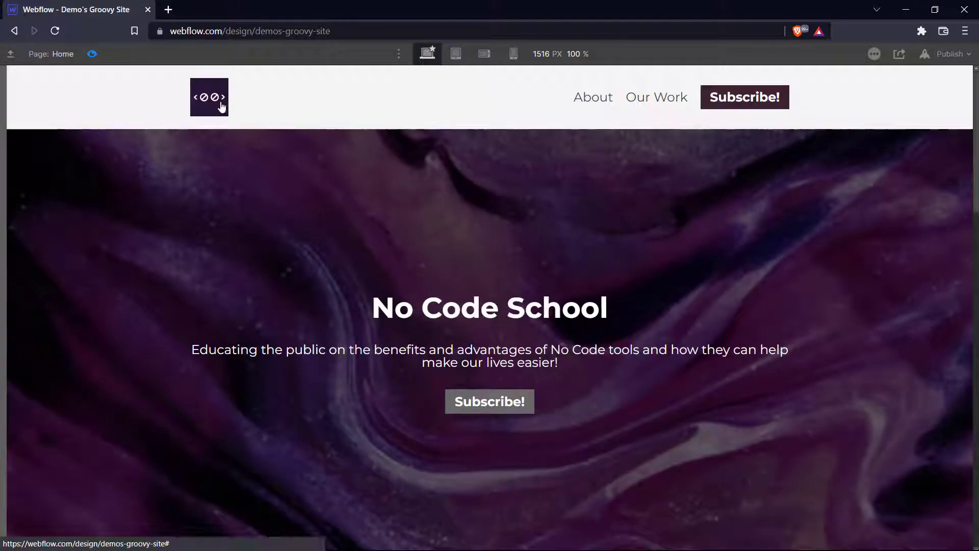
pyautogui.click(221, 106)
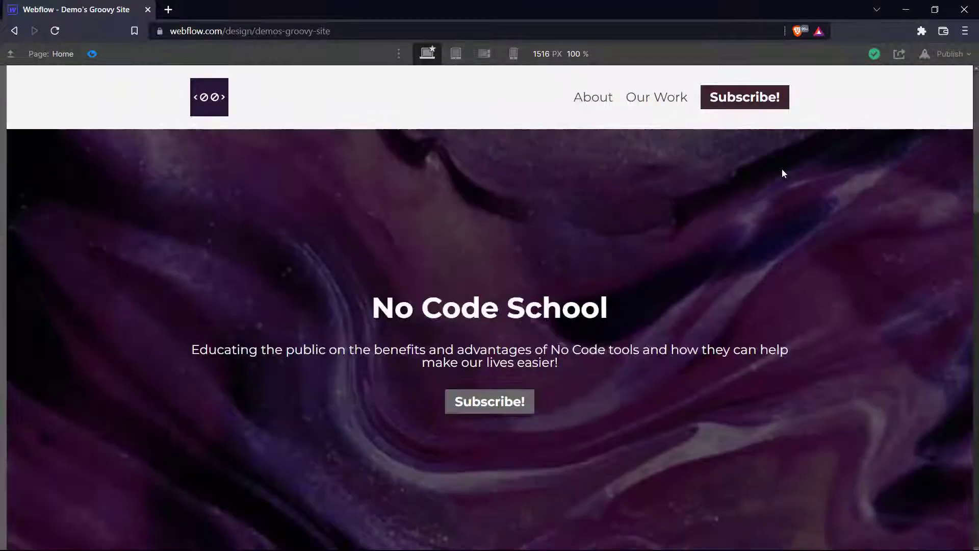
pyautogui.scroll(-15, 817, 216)
pyautogui.scroll(15, 819, 215)
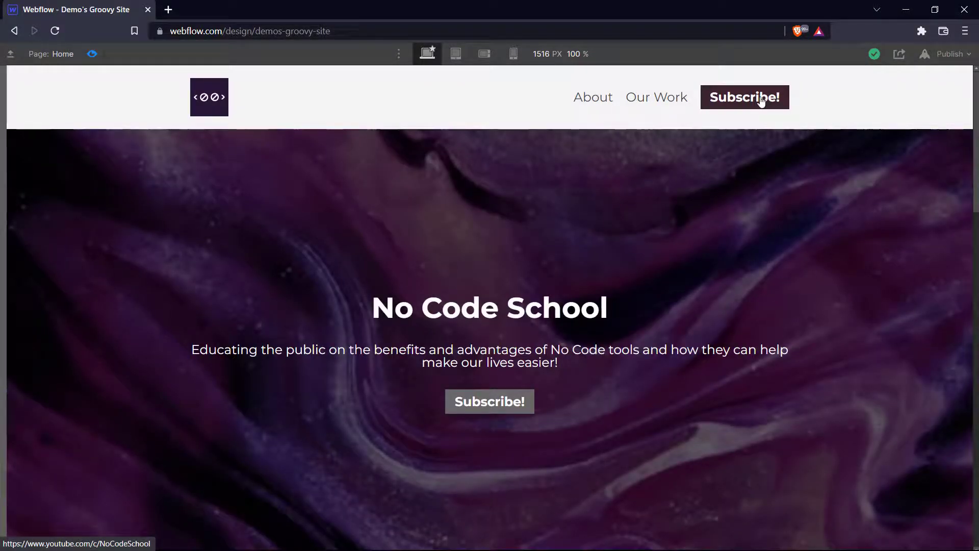
pyautogui.scroll(-3, 564, 263)
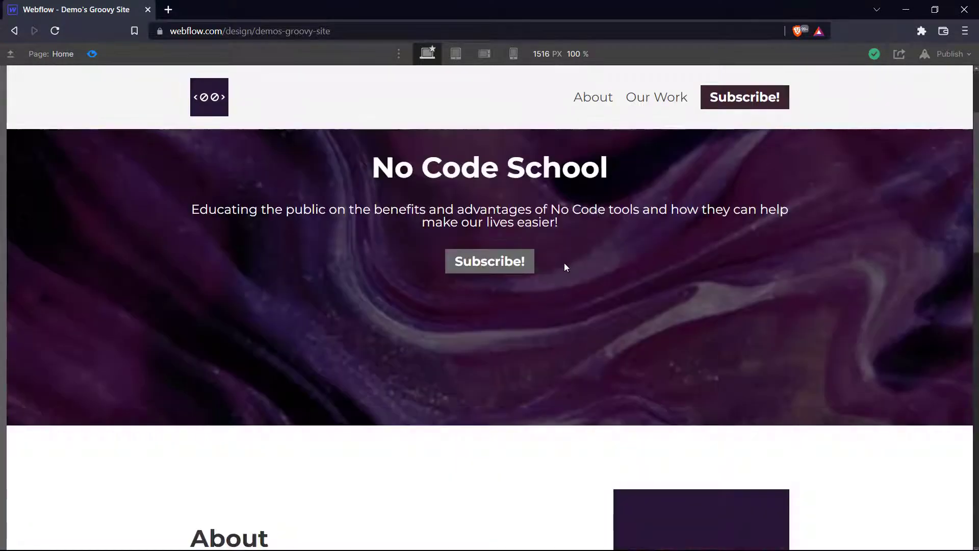
pyautogui.scroll(-5, 564, 263)
pyautogui.scroll(-5, 521, 323)
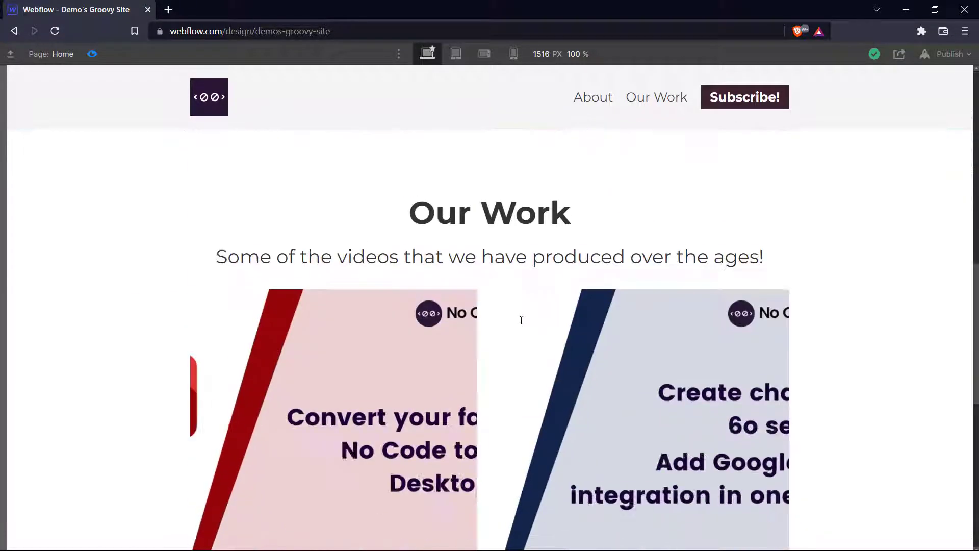
pyautogui.scroll(-3, 521, 323)
pyautogui.scroll(5, 459, 328)
pyautogui.scroll(10, 445, 329)
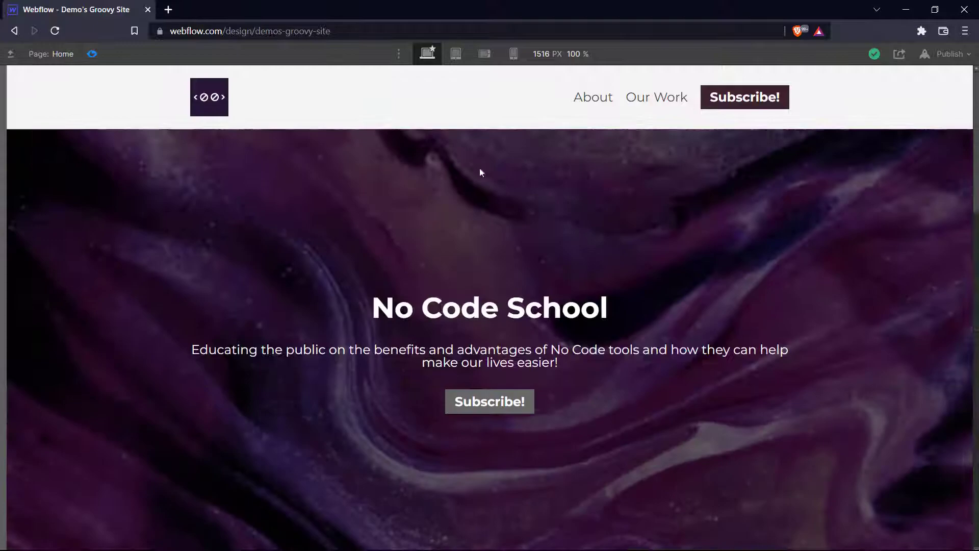
# Confirm About and Our Work scroll to their sections, then exit preview
pyautogui.click(582, 100)
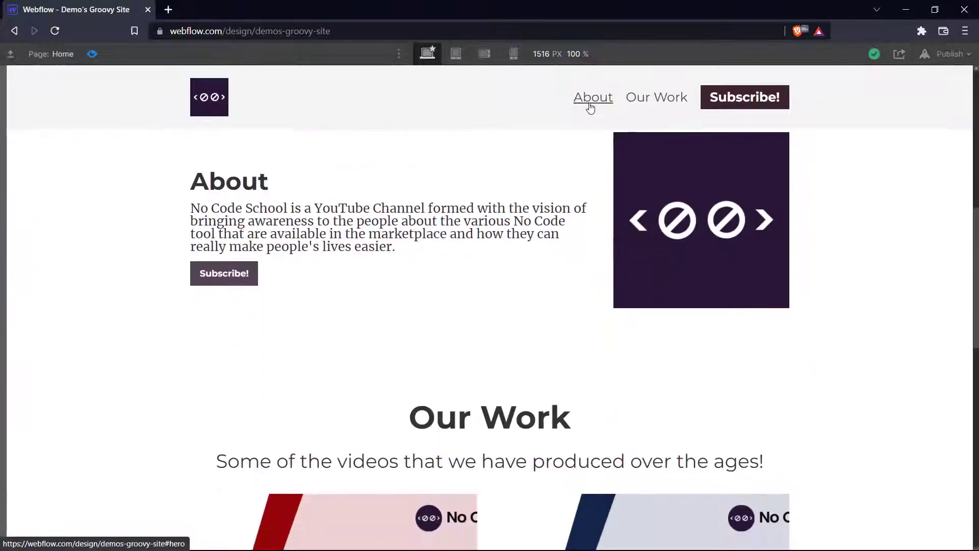
pyautogui.click(652, 92)
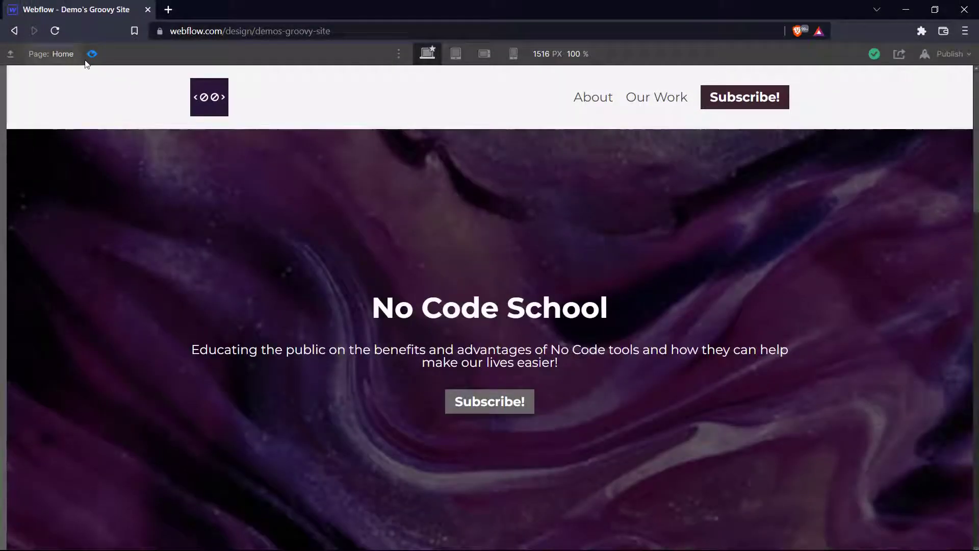
pyautogui.click(92, 57)
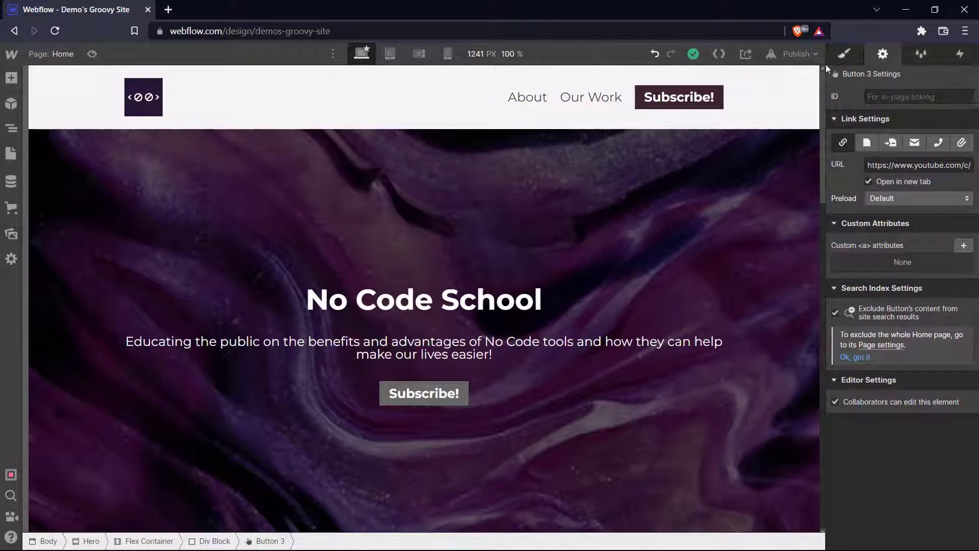
# Publish Demo's Groovy Site to webflow.io and test the live About and Our Work links
pyautogui.click(797, 54)
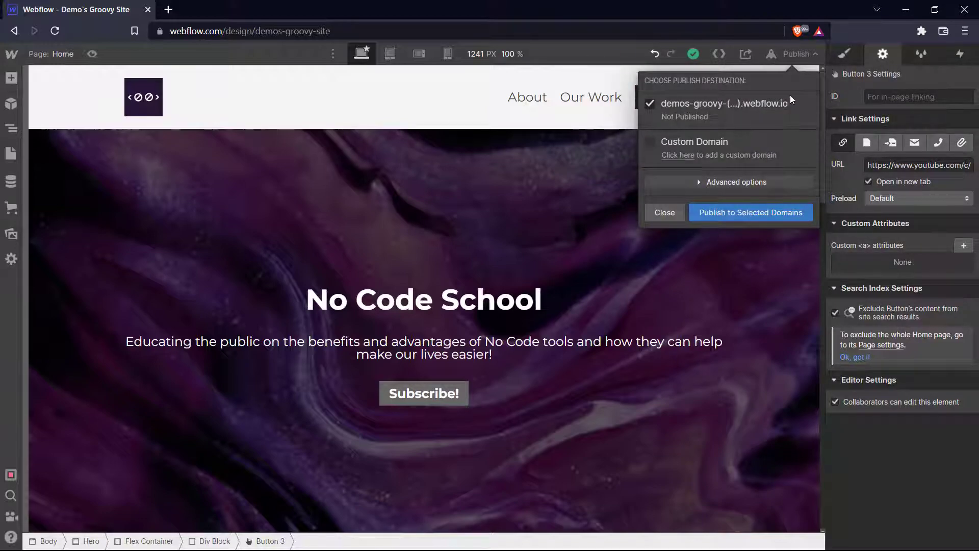
pyautogui.click(762, 206)
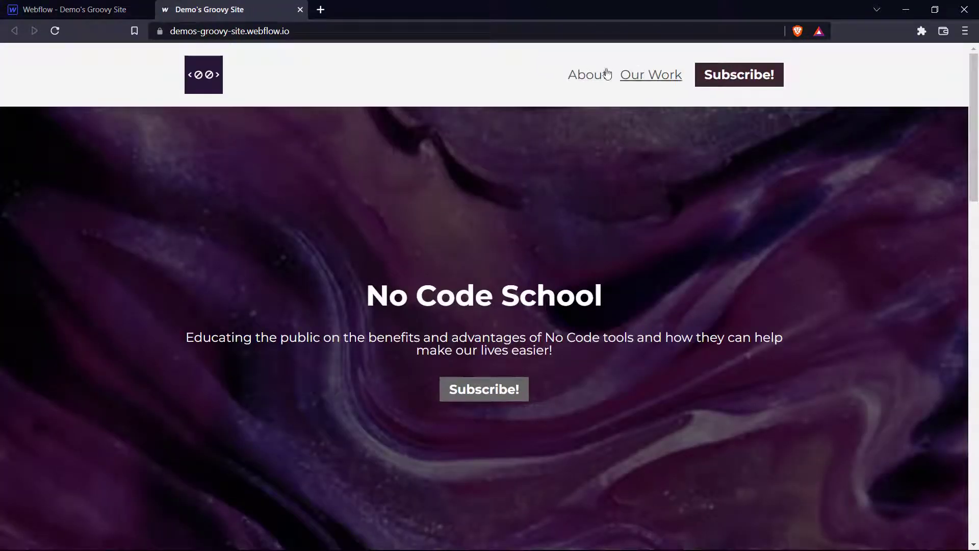
pyautogui.click(580, 74)
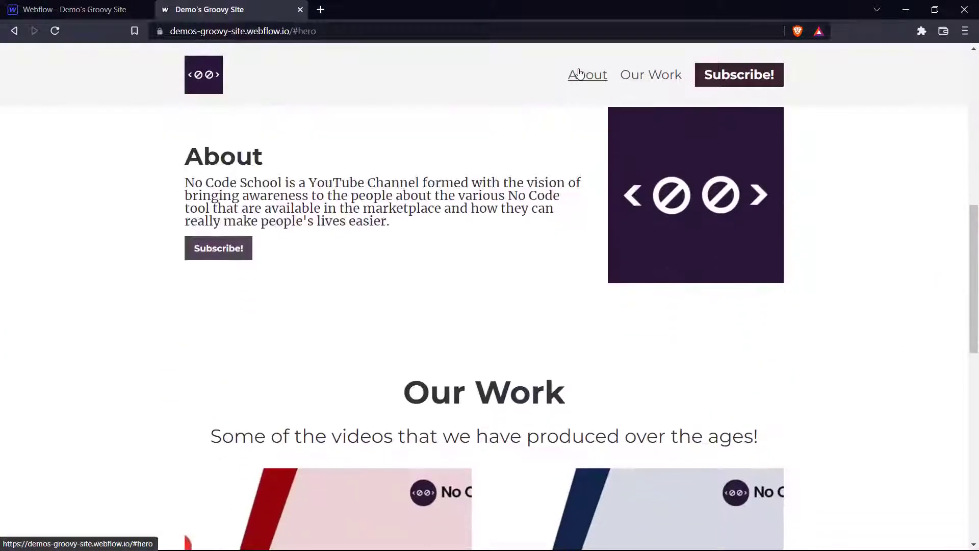
pyautogui.click(620, 74)
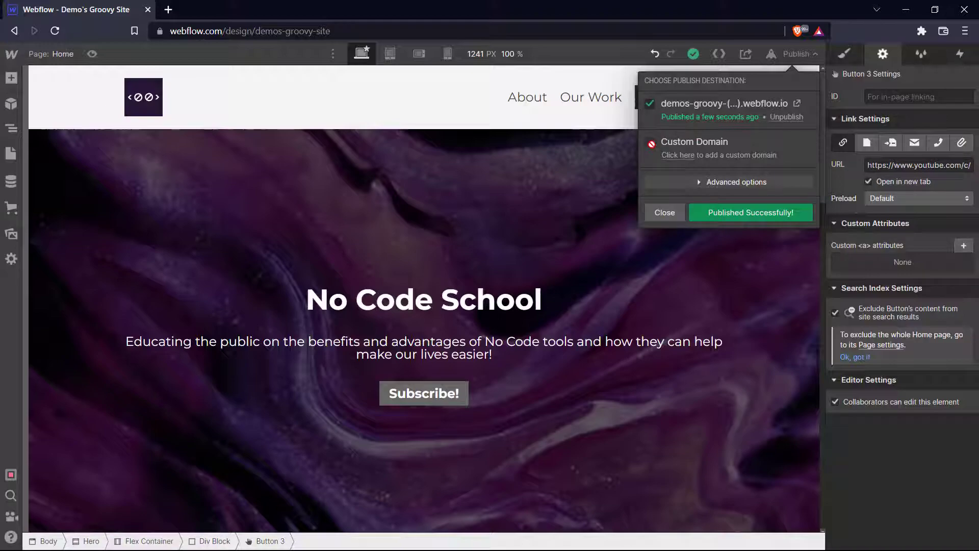
# Open the site's Custom Domains settings to begin adding a domain
pyautogui.click(676, 154)
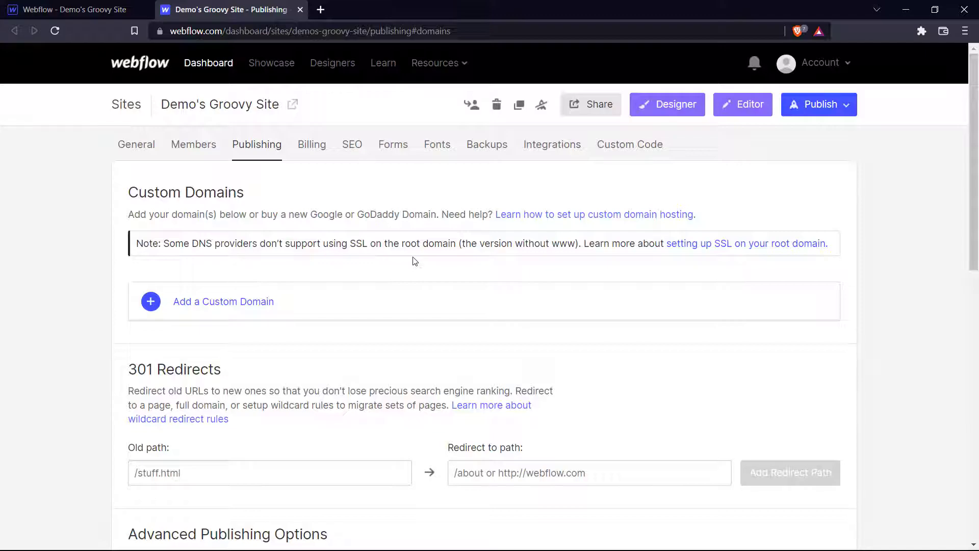
pyautogui.moveTo(132, 184); pyautogui.dragTo(317, 197)
pyautogui.click(317, 197)
pyautogui.click(249, 304)
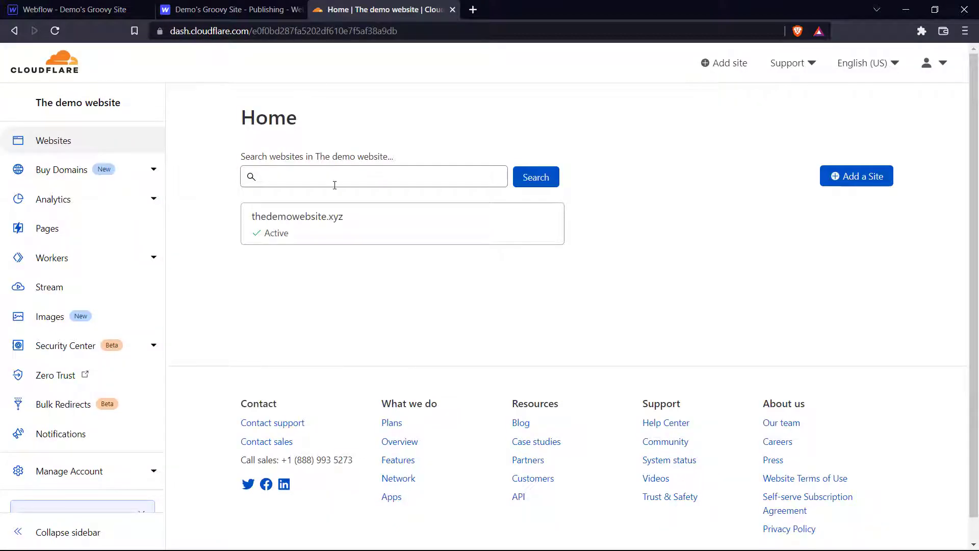
# Copy thedemowebsite.xyz from Cloudflare, add it as a custom domain, and dismiss the notice
pyautogui.click(329, 218)
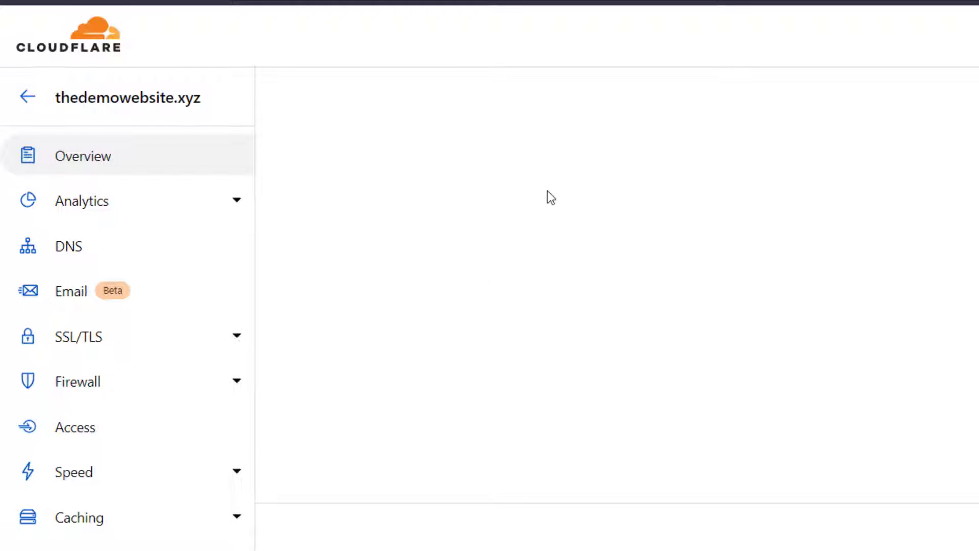
pyautogui.moveTo(177, 120); pyautogui.dragTo(29, 104)
pyautogui.rightClick(101, 101)
pyautogui.click(166, 121)
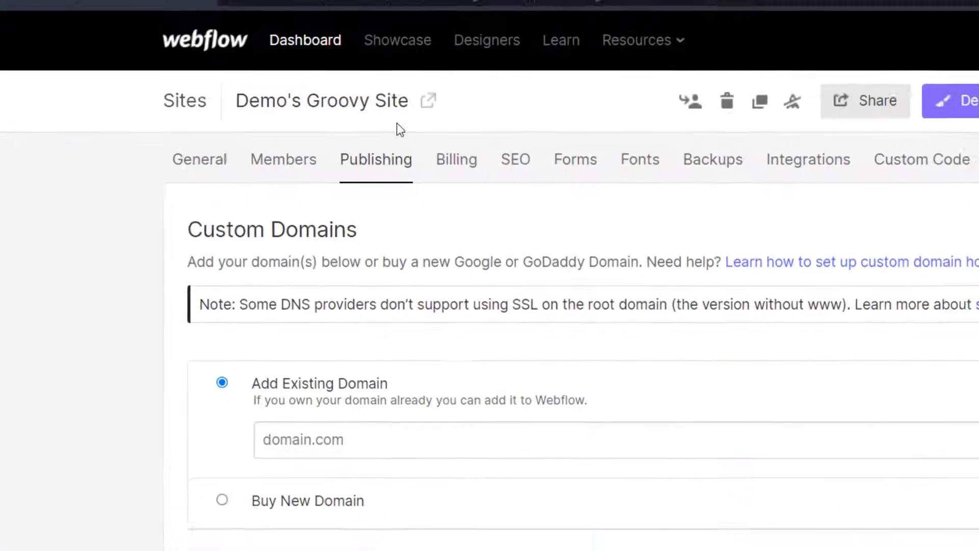
pyautogui.rightClick(387, 434)
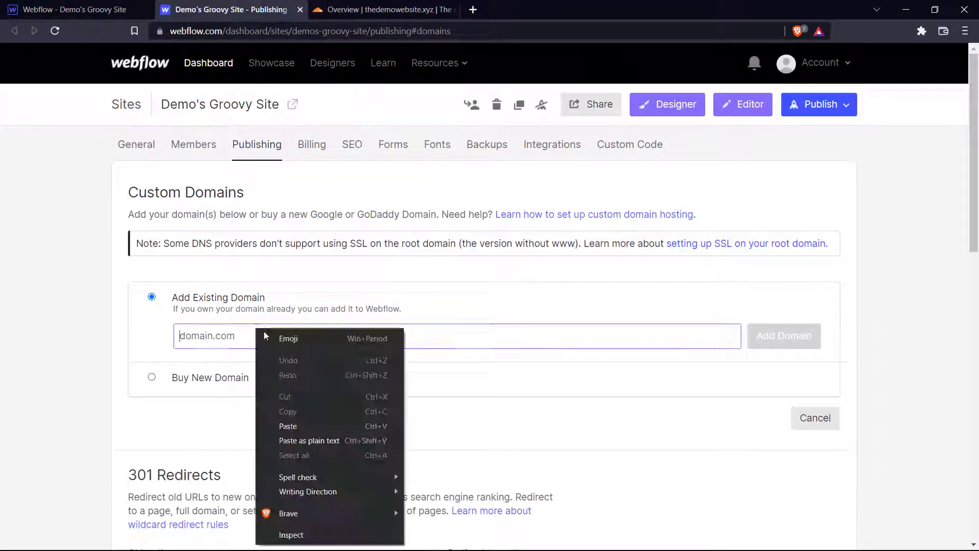
pyautogui.click(314, 427)
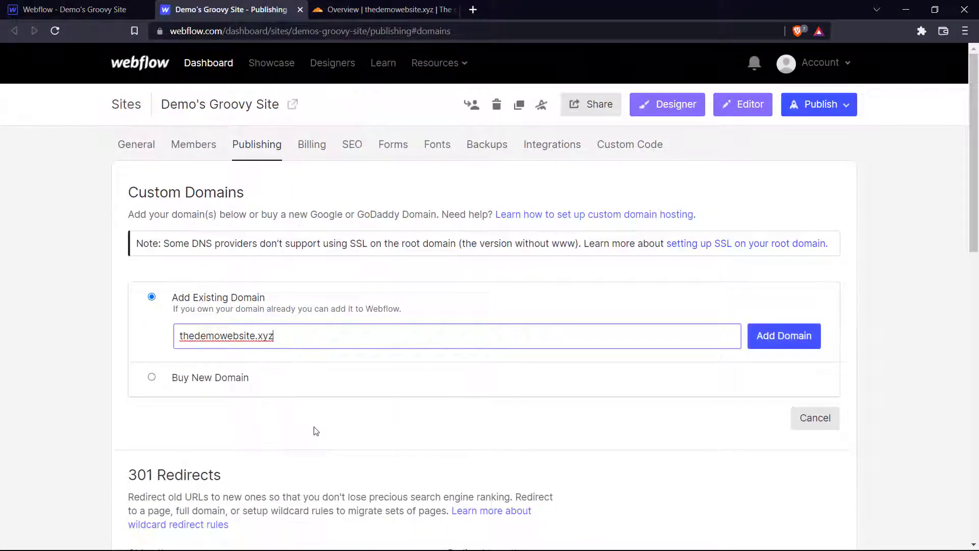
pyautogui.click(804, 336)
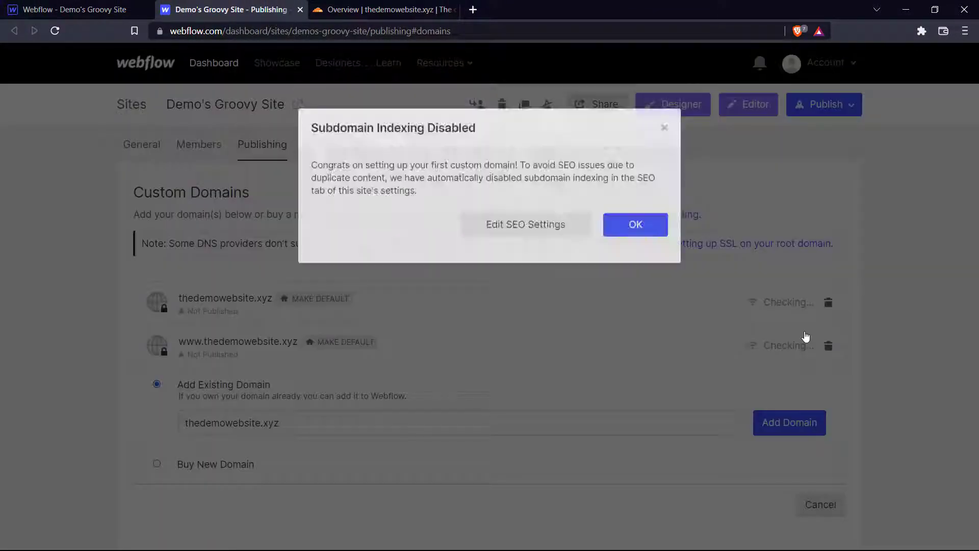
pyautogui.click(634, 223)
pyautogui.scroll(-4, 483, 280)
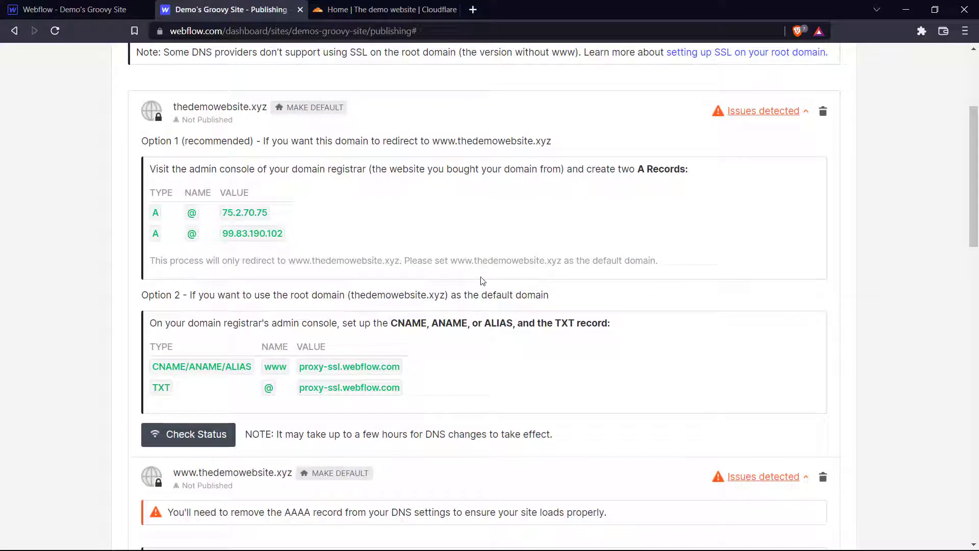
# Open Cloudflare's DNS settings for thedemowebsite.xyz and review Webflow's required A records
pyautogui.click(387, 9)
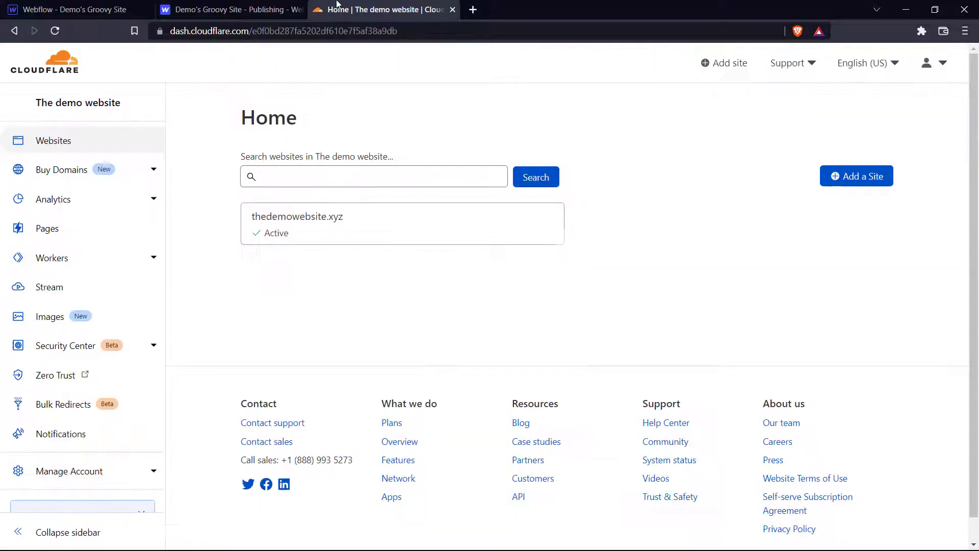
pyautogui.click(225, 10)
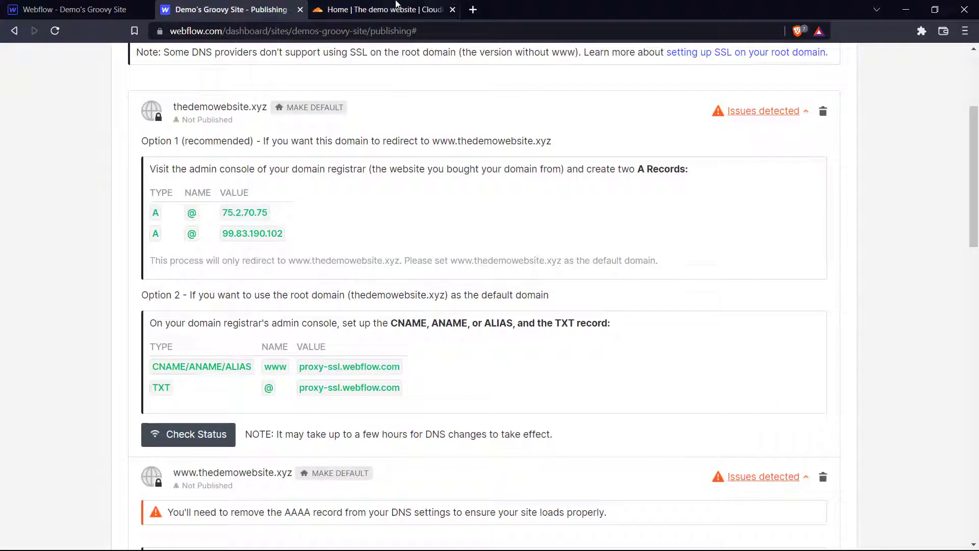
pyautogui.click(397, 6)
pyautogui.click(339, 210)
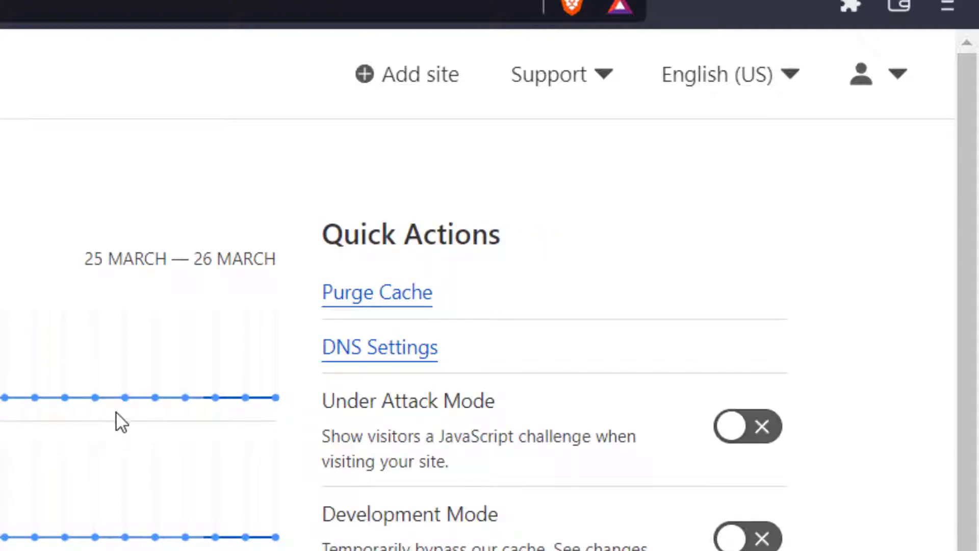
pyautogui.click(418, 348)
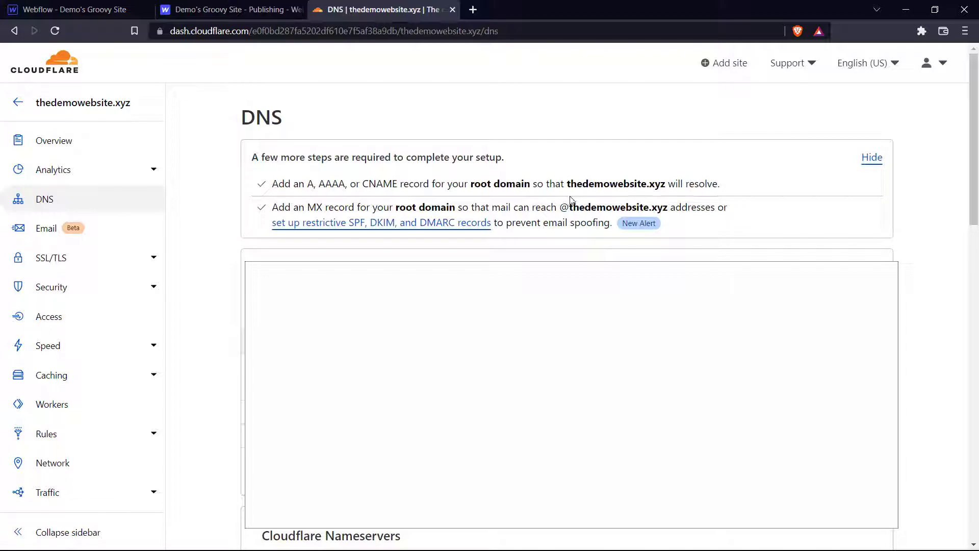
pyautogui.click(230, 9)
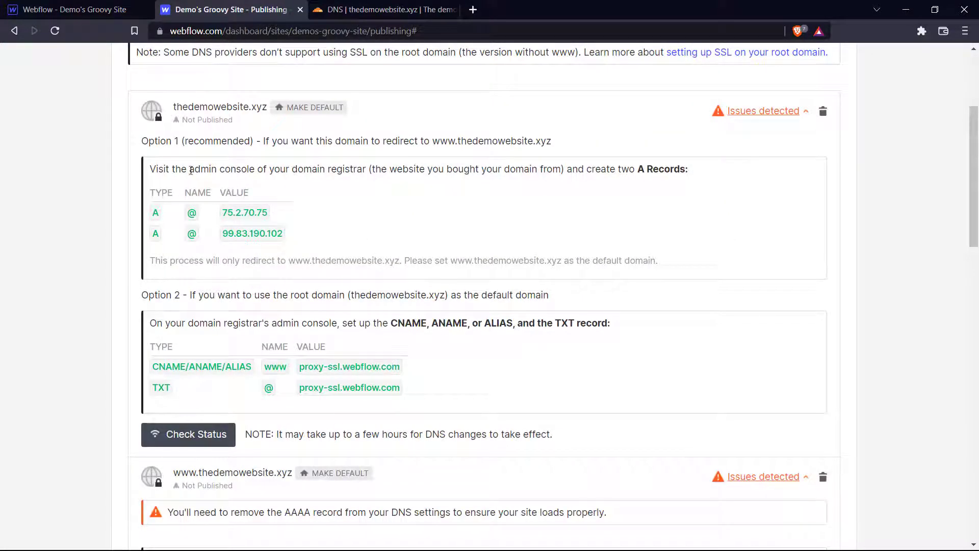
pyautogui.moveTo(152, 169); pyautogui.dragTo(642, 171)
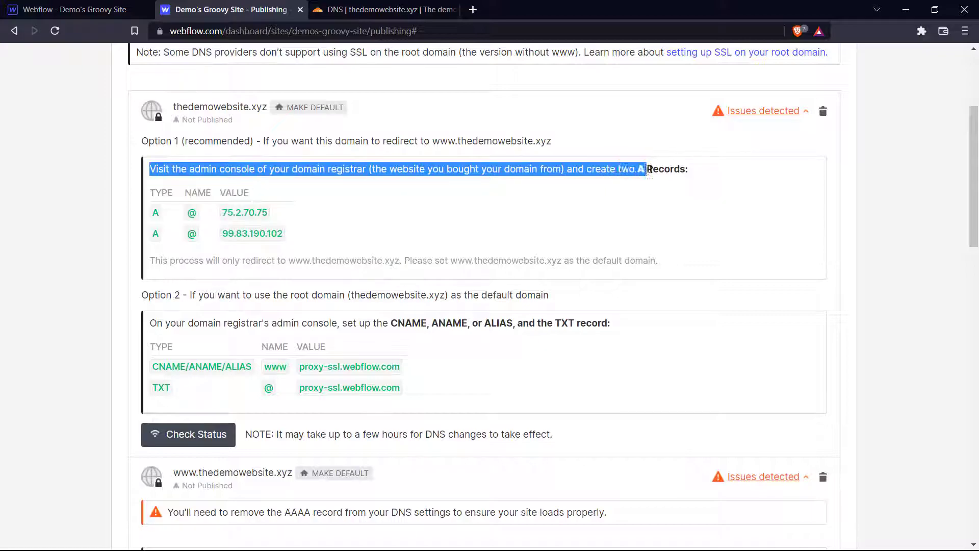
pyautogui.click(241, 214)
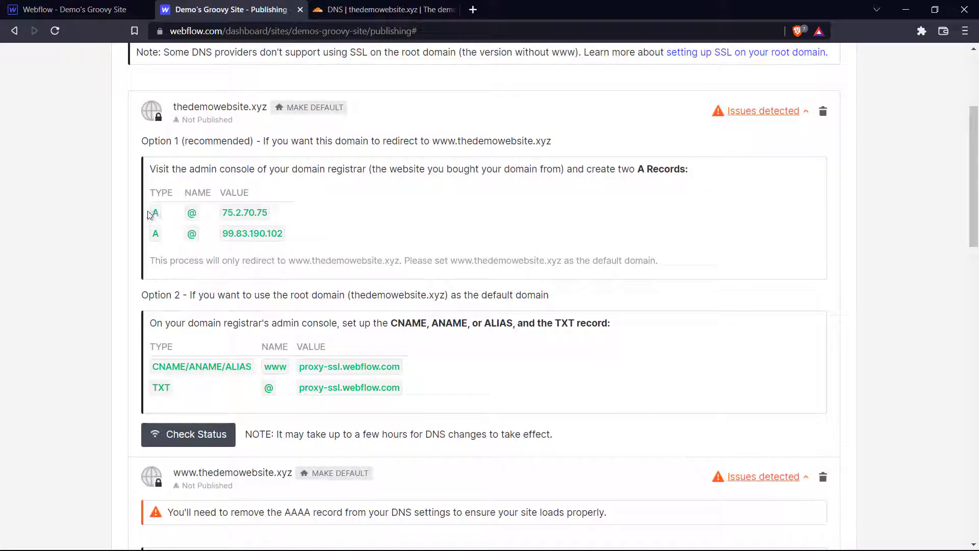
pyautogui.moveTo(150, 214); pyautogui.dragTo(286, 237)
pyautogui.click(325, 228)
pyautogui.click(369, 9)
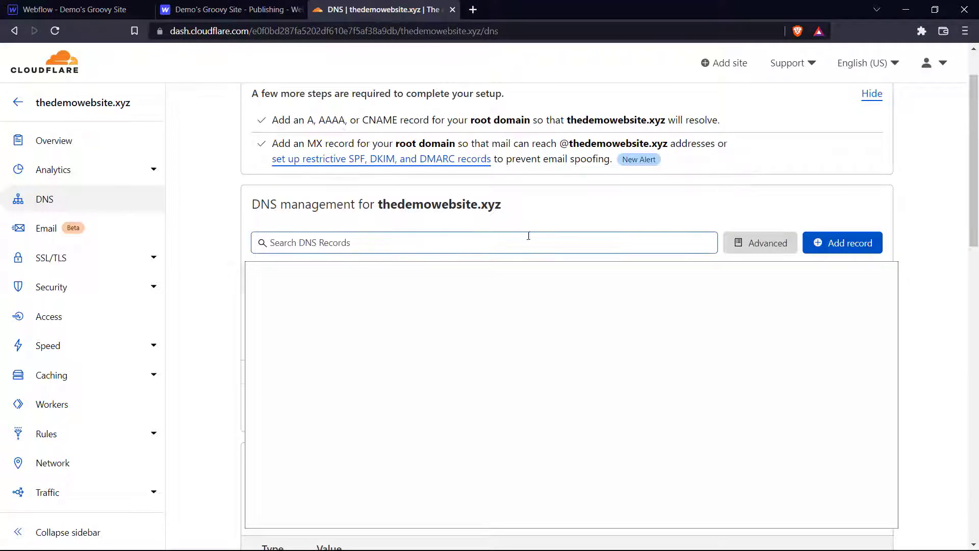
# Add and save an A record with name @ pointing to 75.2.70.75
pyautogui.click(843, 243)
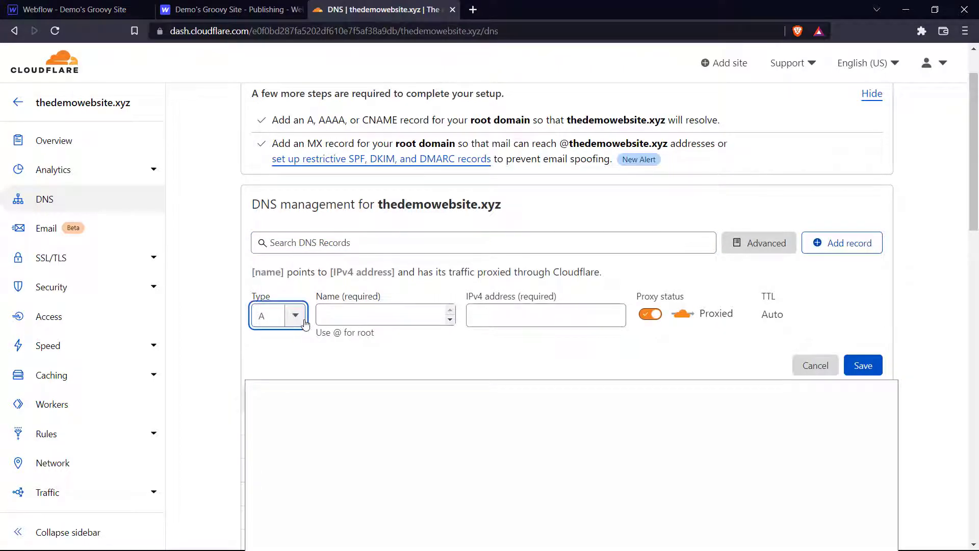
pyautogui.click(301, 7)
pyautogui.click(351, 5)
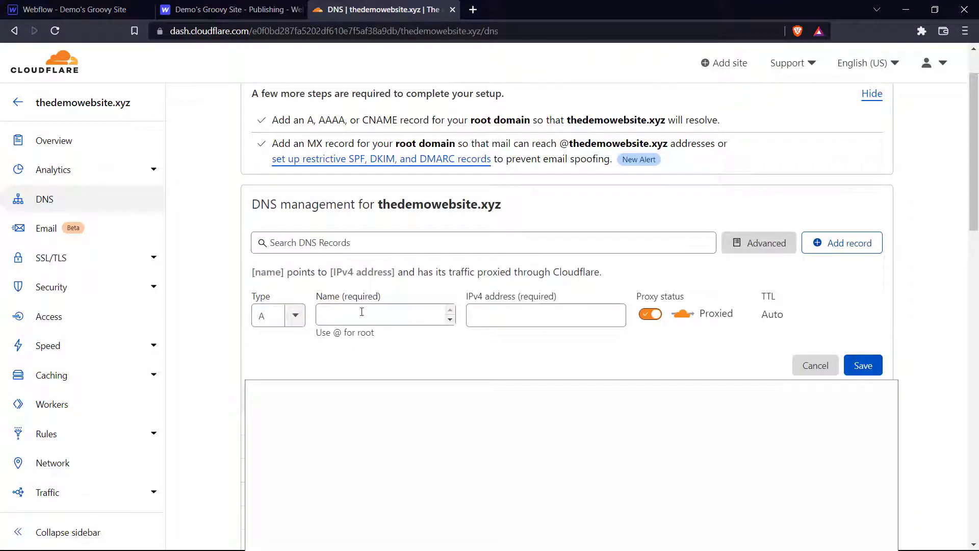
pyautogui.click(363, 314)
pyautogui.write('@')
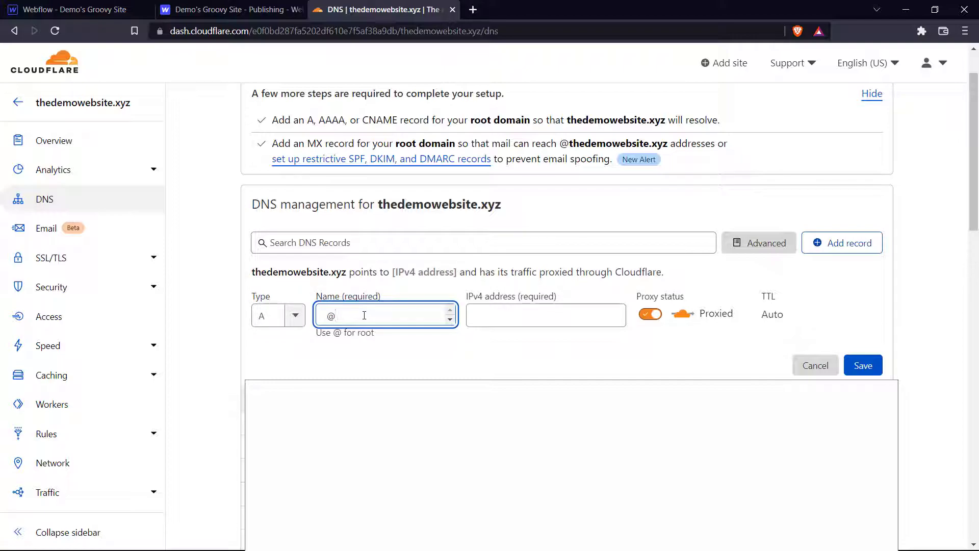
pyautogui.click(230, 10)
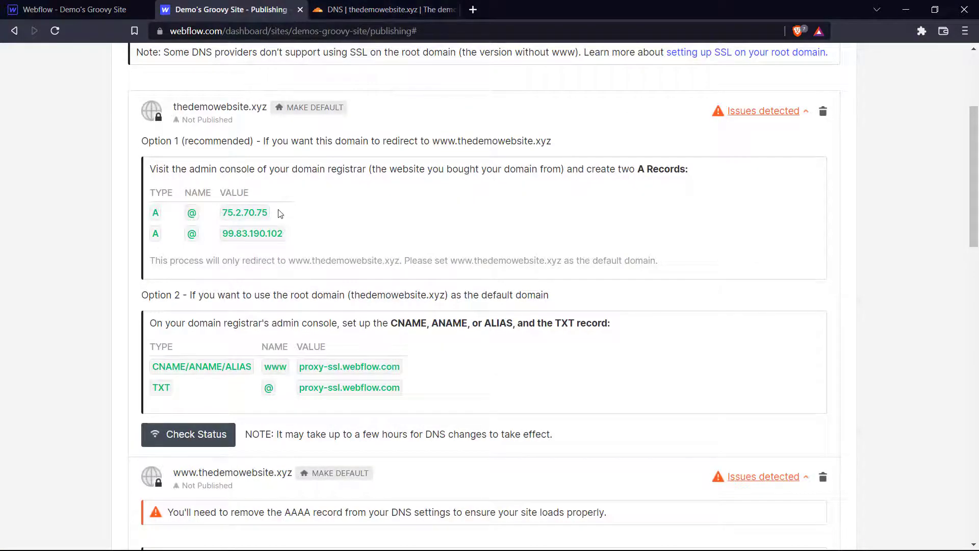
pyautogui.doubleClick(232, 214)
pyautogui.rightClick(250, 213)
pyautogui.click(253, 218)
pyautogui.click(385, 10)
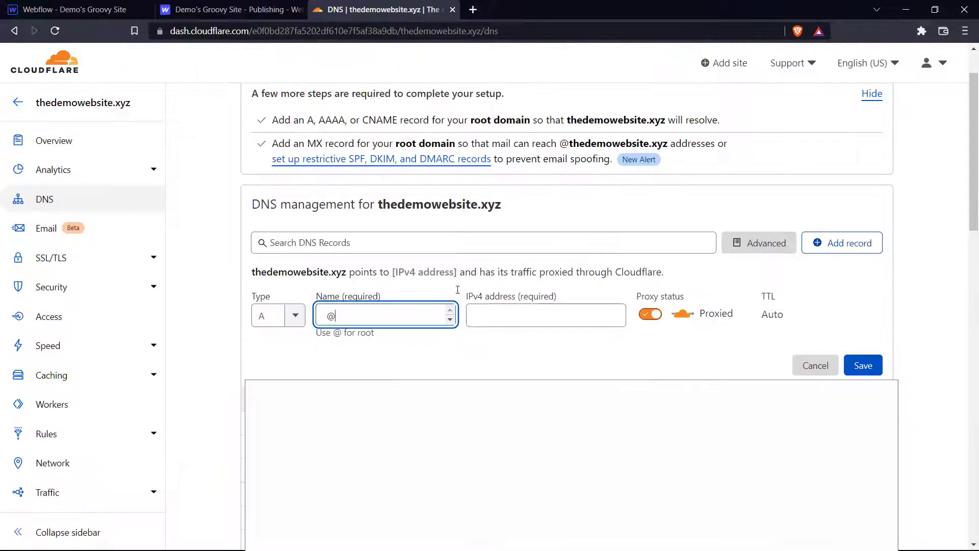
pyautogui.click(508, 311)
pyautogui.rightClick(507, 310)
pyautogui.click(541, 408)
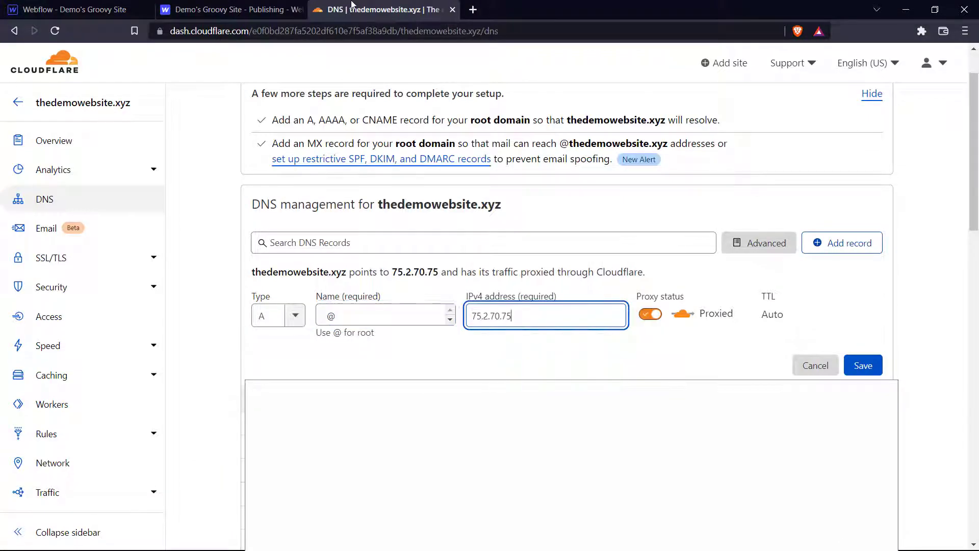
pyautogui.click(875, 366)
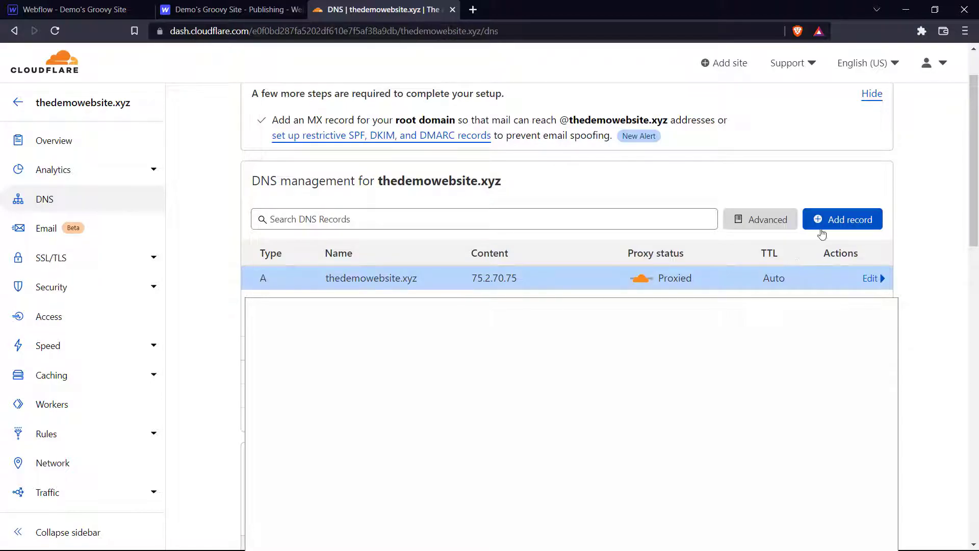
# Add and save a second A record with name @ pointing to 99.83.190.102
pyautogui.click(821, 221)
pyautogui.click(408, 283)
pyautogui.write('@')
pyautogui.hotkey('ctrl', 'shift', 'Tab')
pyautogui.moveTo(292, 240); pyautogui.dragTo(223, 234)
pyautogui.rightClick(223, 234)
pyautogui.click(255, 245)
pyautogui.hotkey('ctrl', 'Tab')
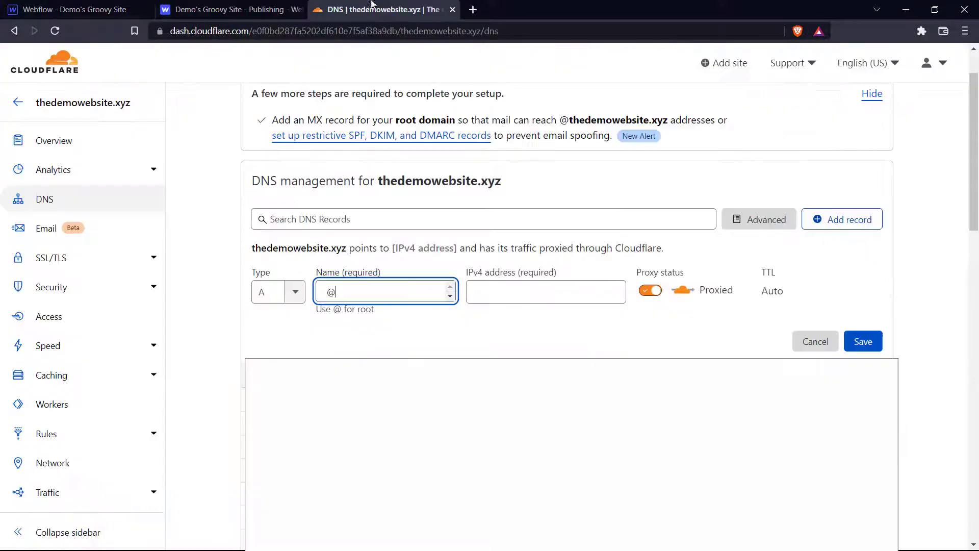
pyautogui.click(553, 291)
pyautogui.rightClick(553, 291)
pyautogui.click(566, 300)
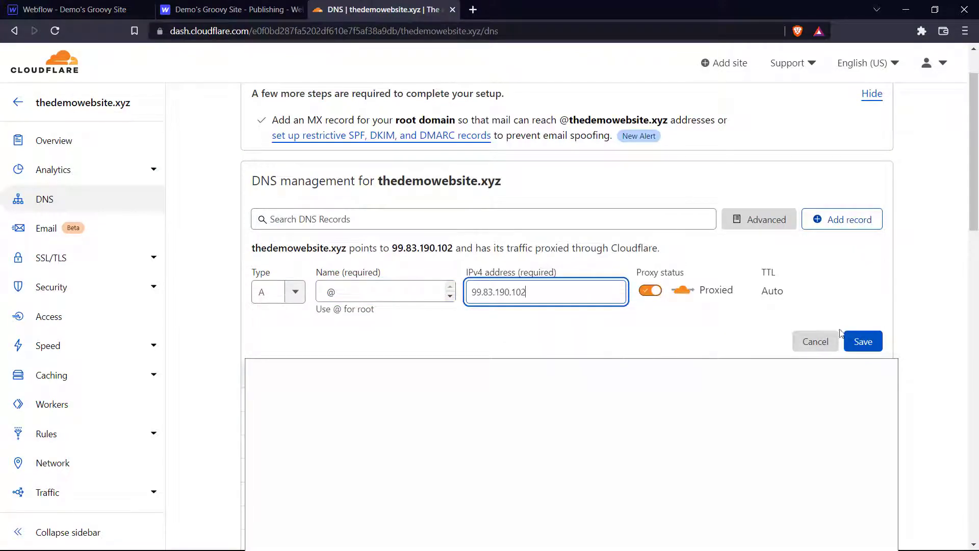
pyautogui.click(867, 348)
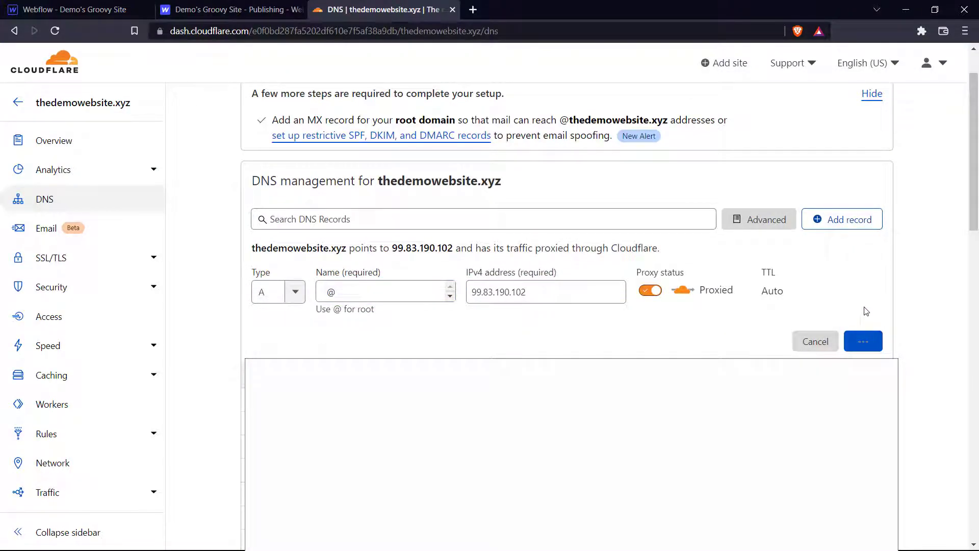
# Review the remaining required DNS records in Webflow's instructions
pyautogui.hotkey('ctrl', 'shift', 'Tab')
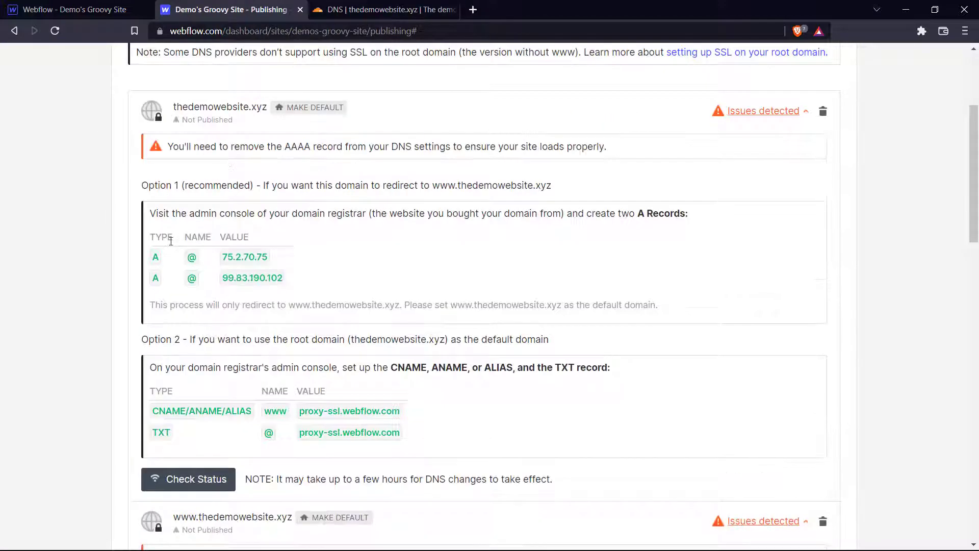
pyautogui.scroll(-6, 351, 269)
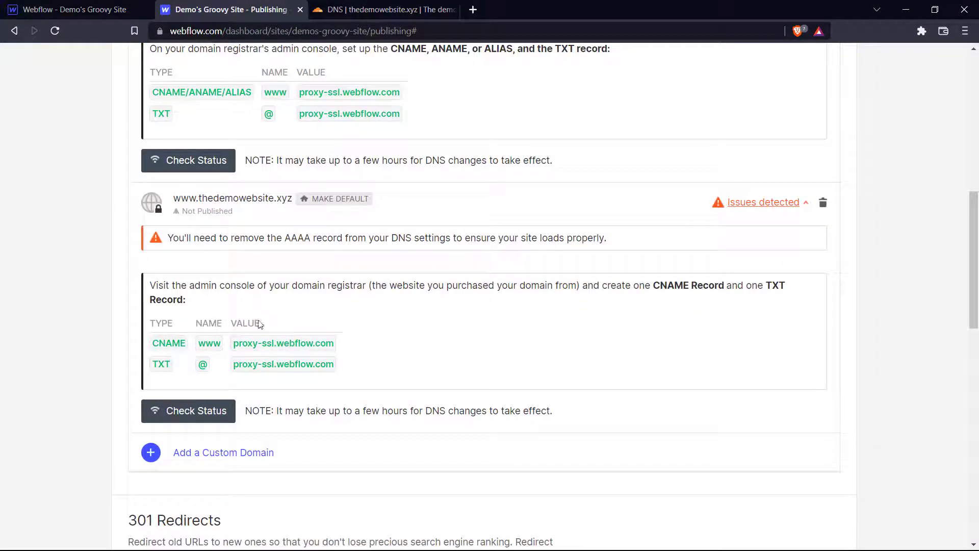
pyautogui.scroll(-1, 250, 324)
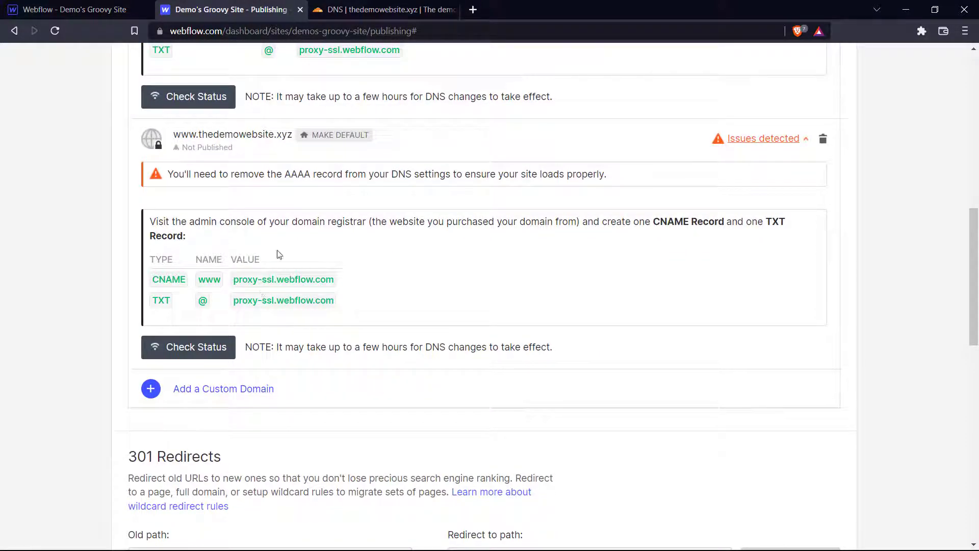
pyautogui.hotkey('ctrl', 'Tab')
# Start a new CNAME record in Cloudflare with the name www copied from Webflow
pyautogui.click(852, 163)
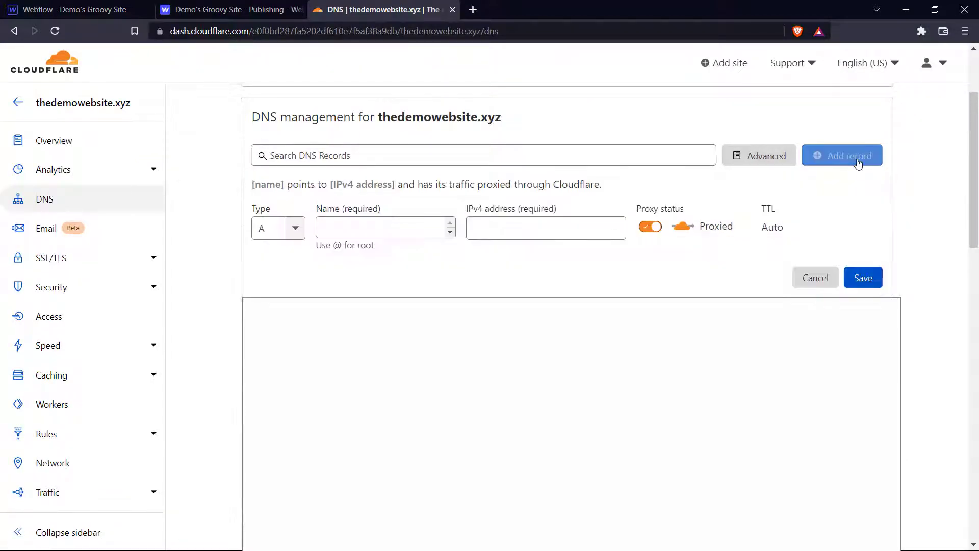
pyautogui.click(275, 228)
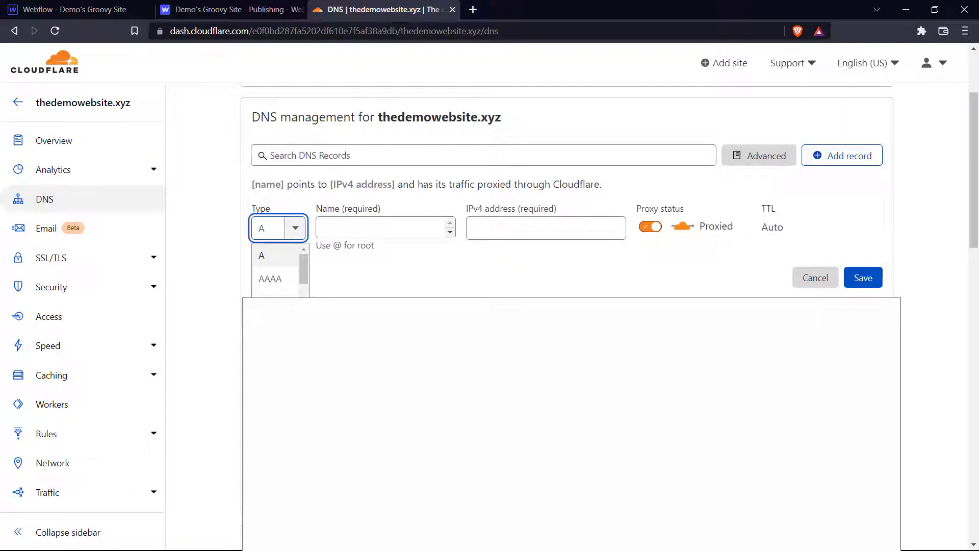
pyautogui.click(281, 306)
pyautogui.click(229, 9)
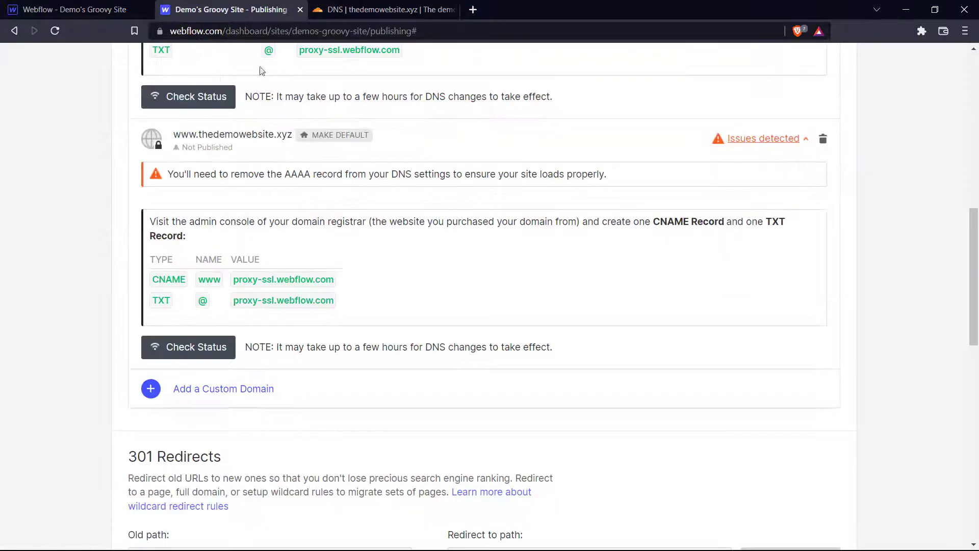
pyautogui.doubleClick(207, 279)
pyautogui.rightClick(207, 278)
pyautogui.click(234, 283)
pyautogui.hotkey('ctrl', 'Tab')
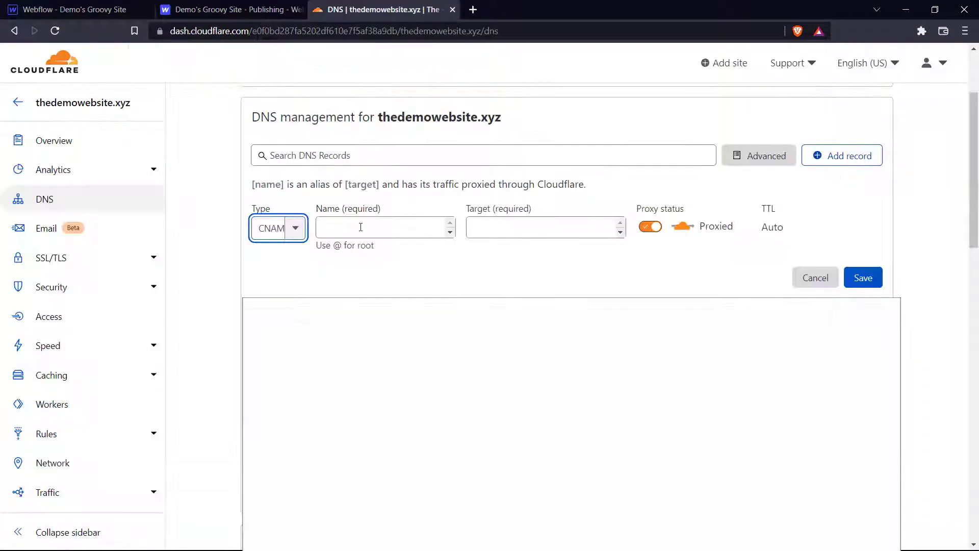
pyautogui.rightClick(361, 227)
pyautogui.click(393, 325)
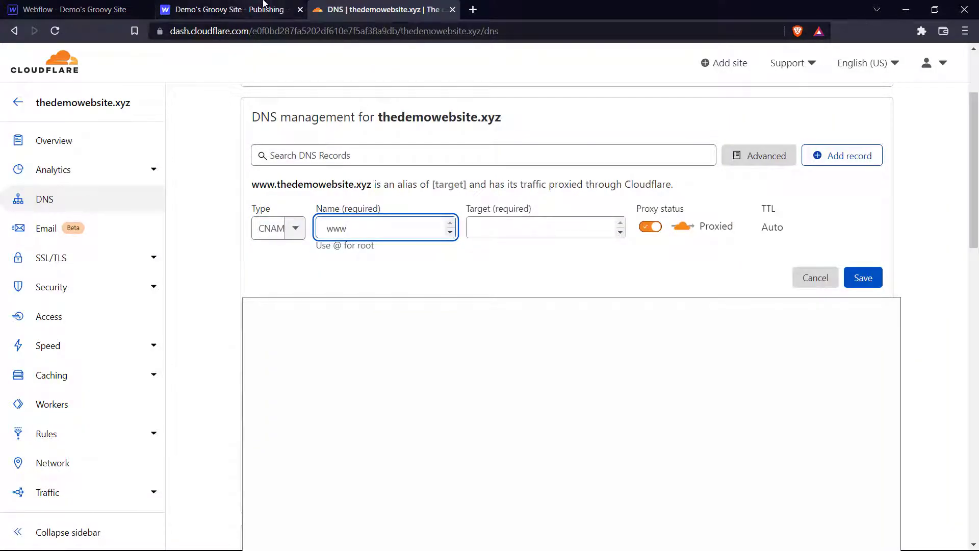
# Set the CNAME target to proxy-ssl.webflow.com and save the record
pyautogui.click(230, 10)
pyautogui.click(281, 282)
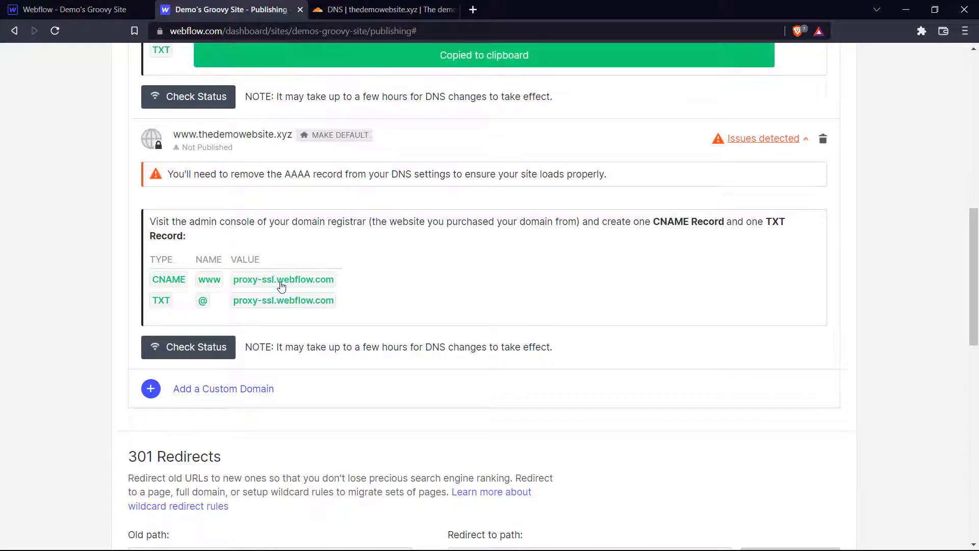
pyautogui.click(347, 6)
pyautogui.rightClick(485, 226)
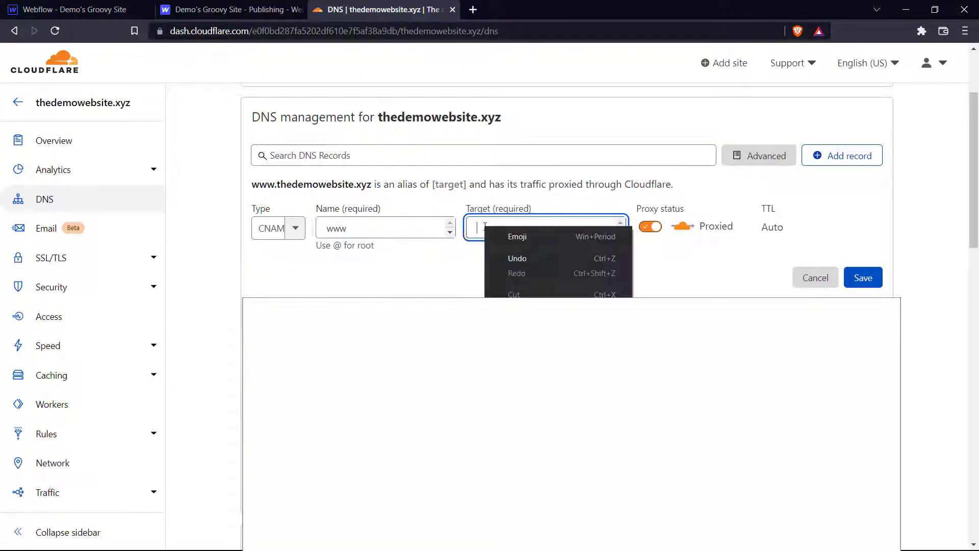
pyautogui.click(515, 325)
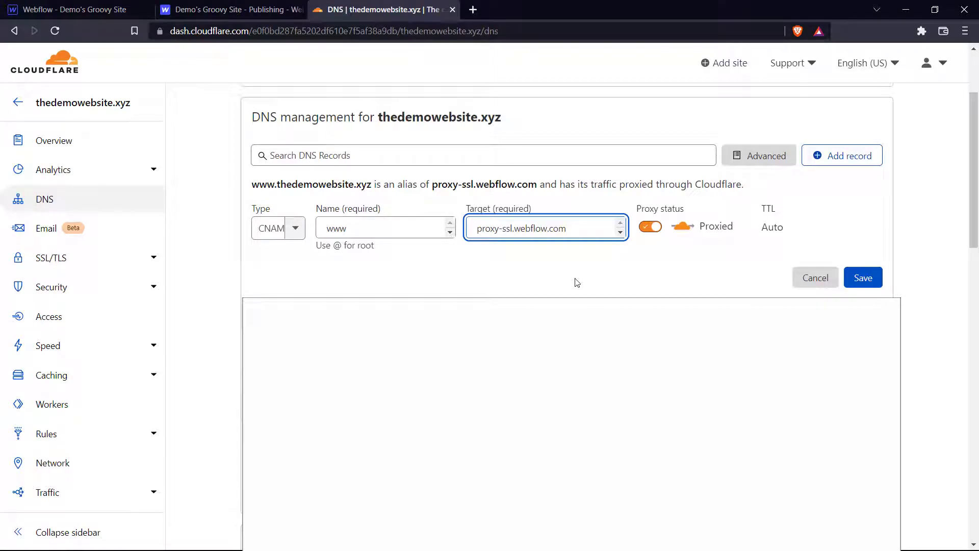
pyautogui.click(233, 9)
pyautogui.click(383, 9)
pyautogui.click(864, 278)
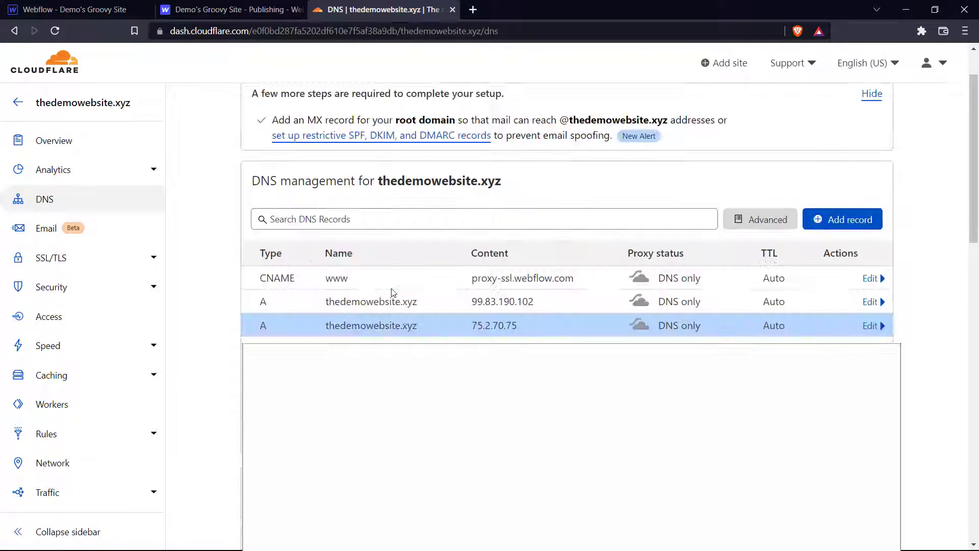
# Start a new TXT record in Cloudflare with the name @
pyautogui.click(254, 10)
pyautogui.click(247, 300)
pyautogui.click(382, 9)
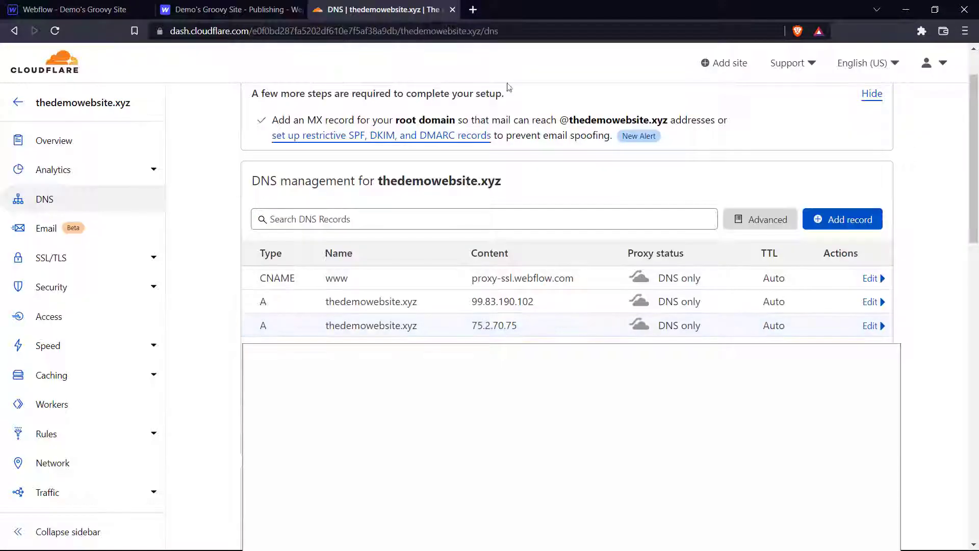
pyautogui.click(825, 219)
pyautogui.click(270, 292)
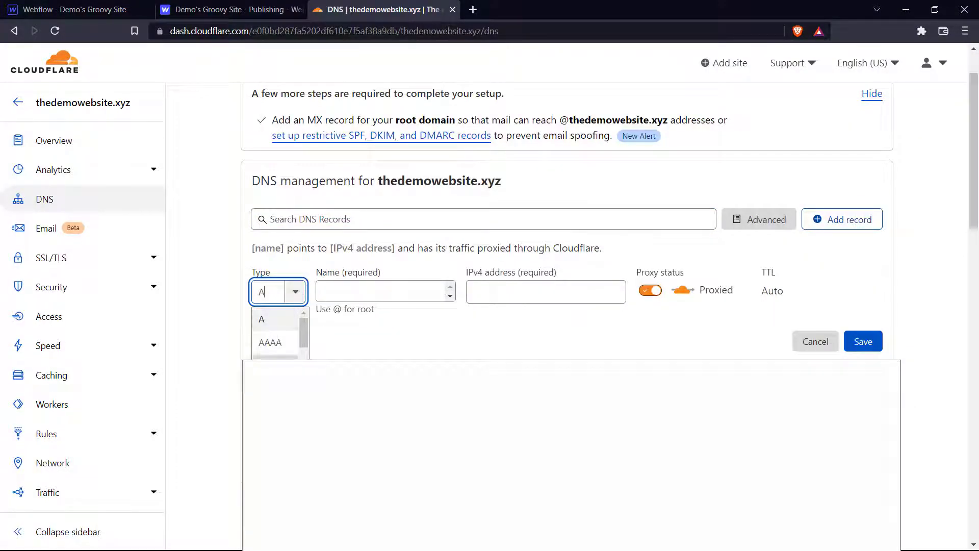
pyautogui.scroll(-1, 278, 332)
pyautogui.scroll(-5, 278, 331)
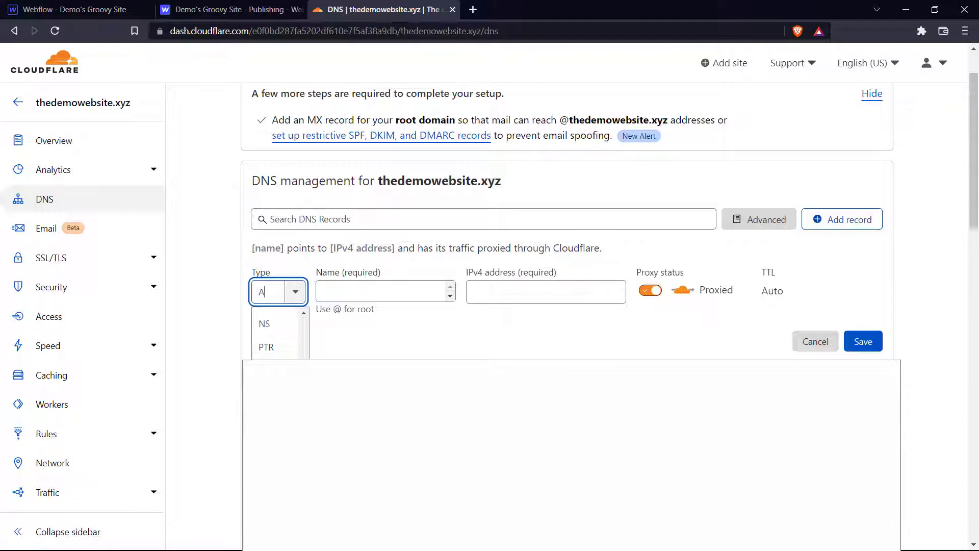
pyautogui.click(270, 336)
pyautogui.click(234, 9)
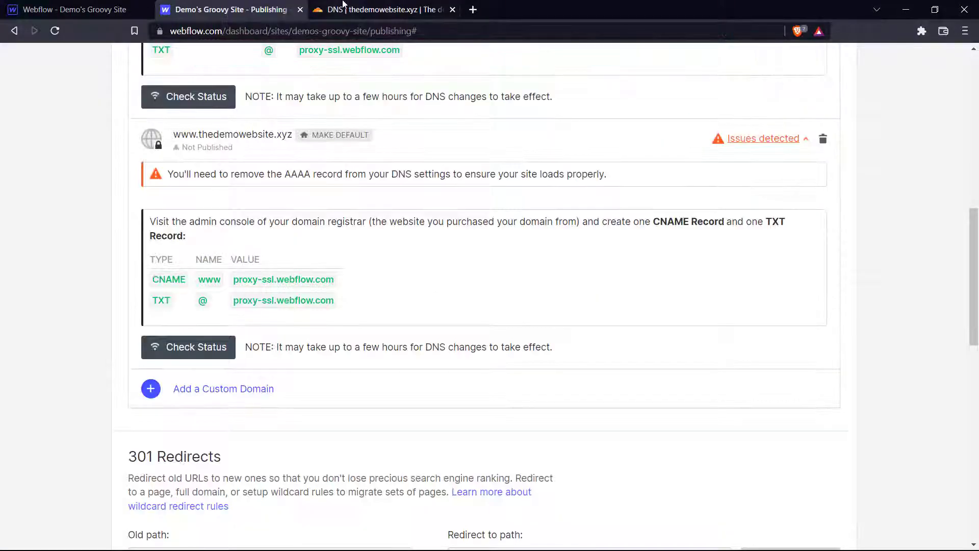
pyautogui.click(344, 6)
pyautogui.click(371, 288)
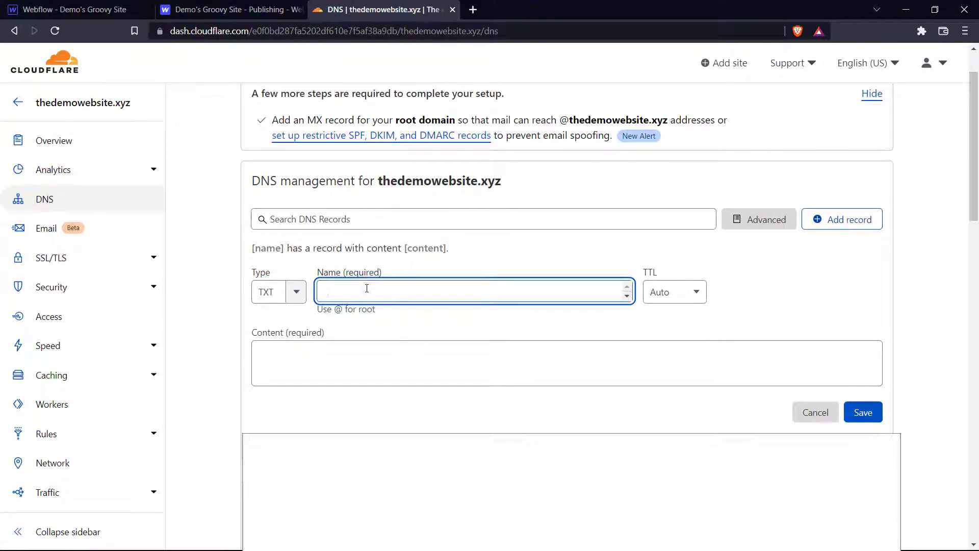
pyautogui.write('@')
# Set the TXT content to proxy-ssl.webflow.com, keep TTL Auto, and save
pyautogui.click(245, 9)
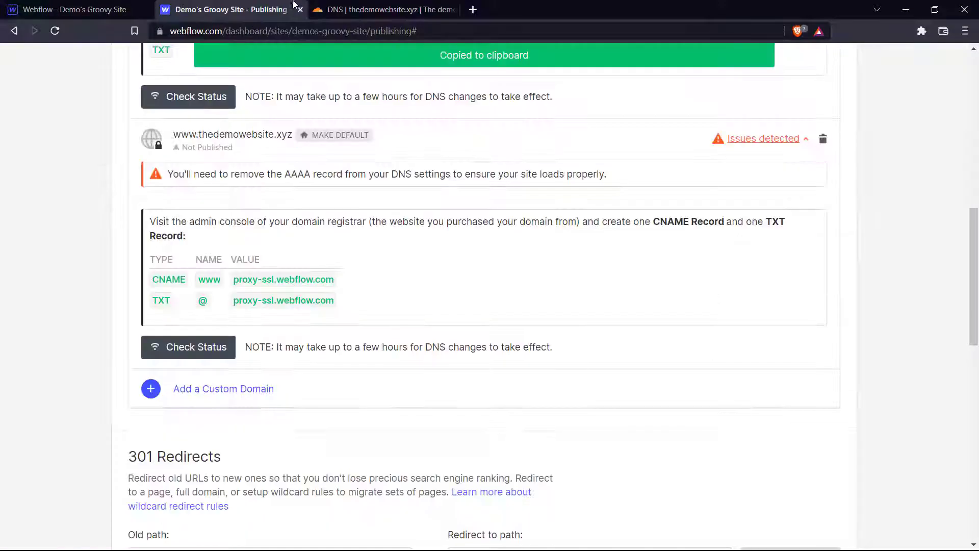
pyautogui.click(288, 305)
pyautogui.click(388, 9)
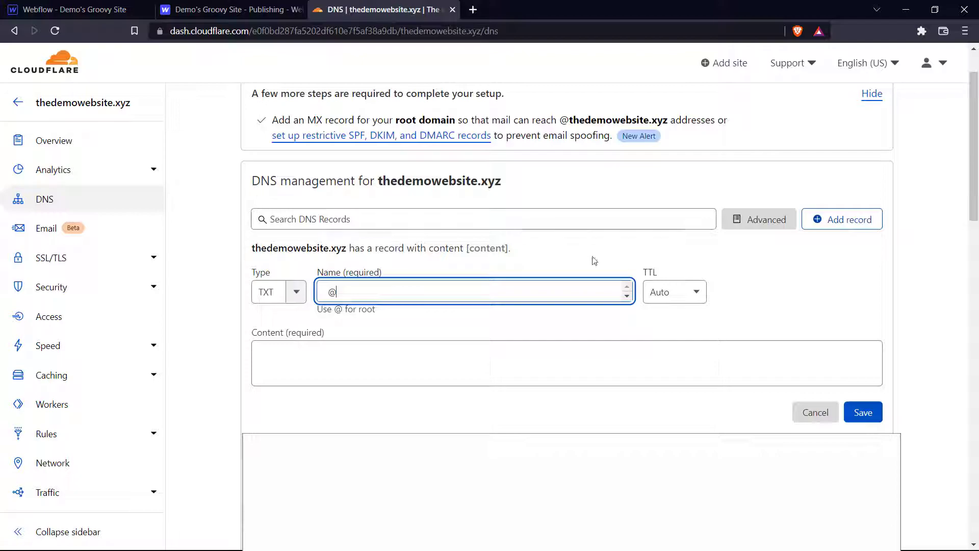
pyautogui.rightClick(427, 355)
pyautogui.click(484, 240)
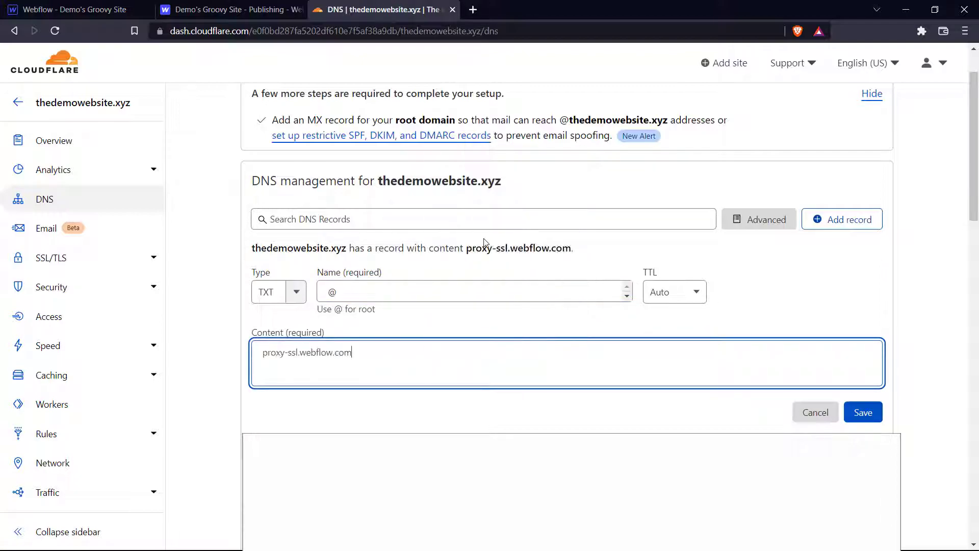
pyautogui.click(704, 295)
pyautogui.click(705, 297)
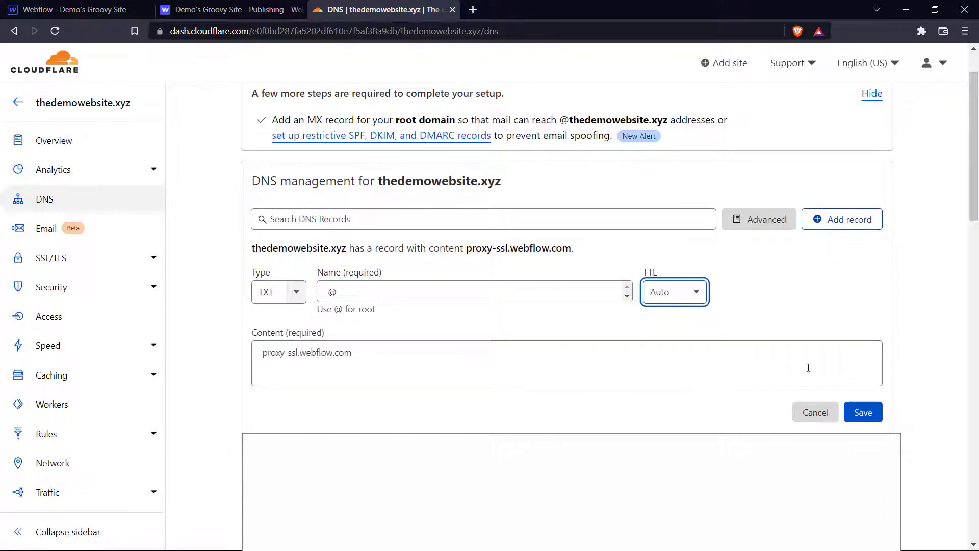
pyautogui.click(873, 418)
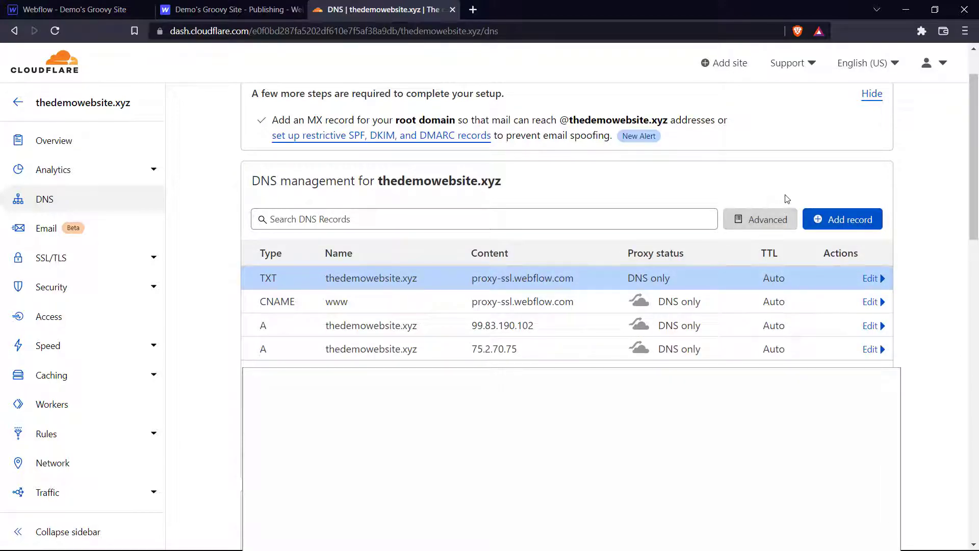
# Run Check Status until both thedemowebsite.xyz domains show Connected, cross-checking Cloudflare's records
pyautogui.click(227, 9)
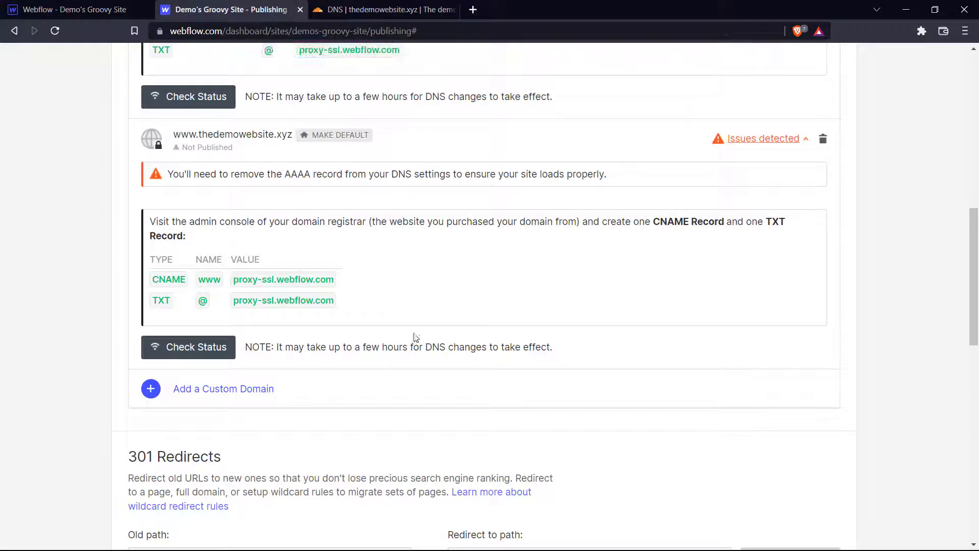
pyautogui.click(193, 352)
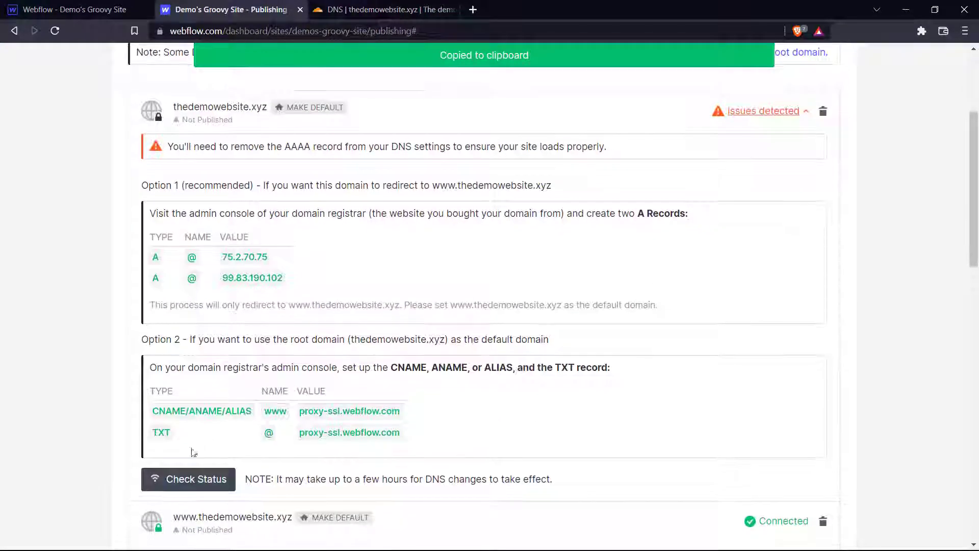
pyautogui.scroll(4, 638, 245)
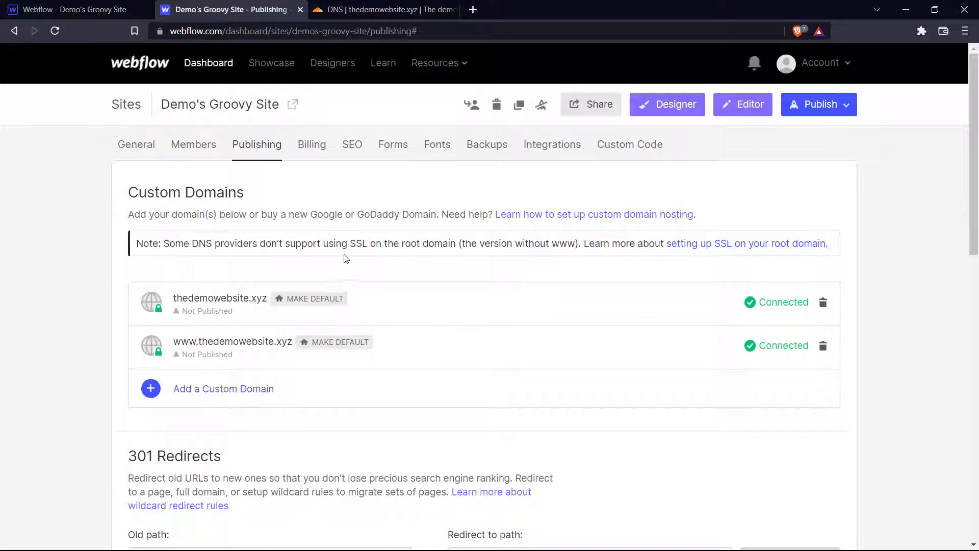
pyautogui.click(387, 9)
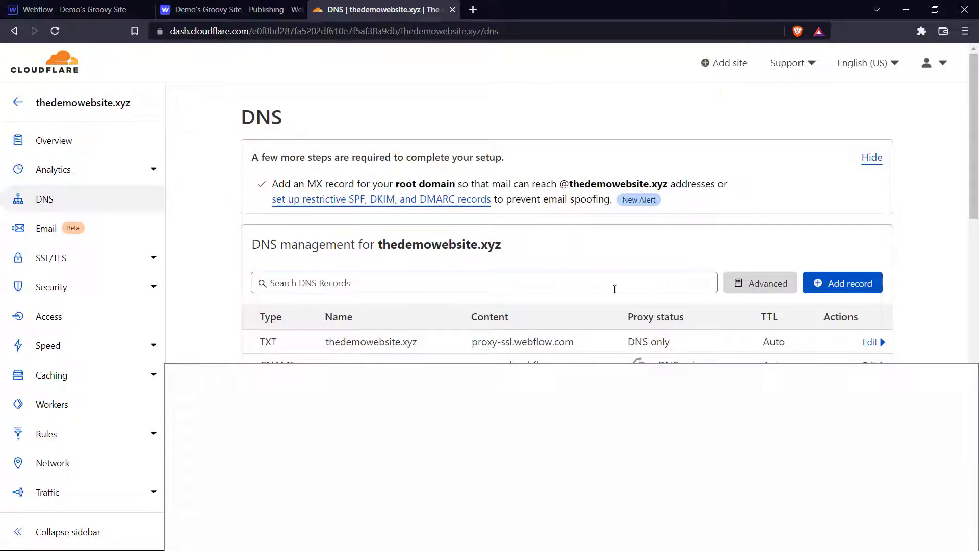
pyautogui.scroll(-1, 638, 300)
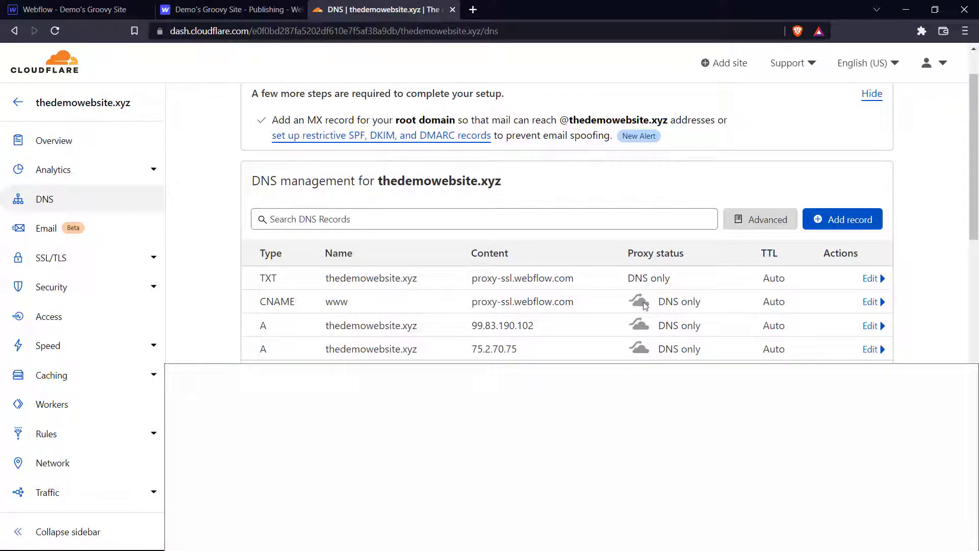
pyautogui.hotkey('ctrl', 'shift', 'Tab')
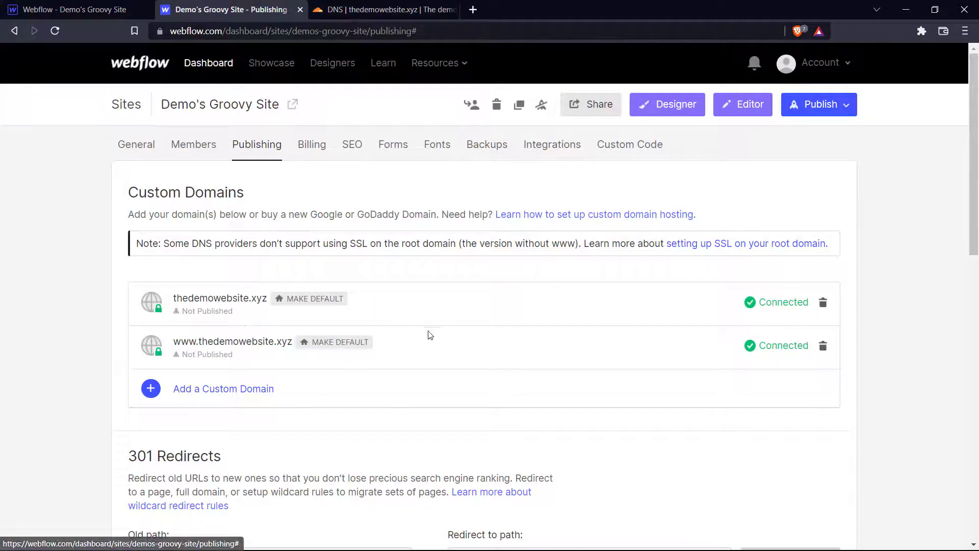
pyautogui.click(807, 117)
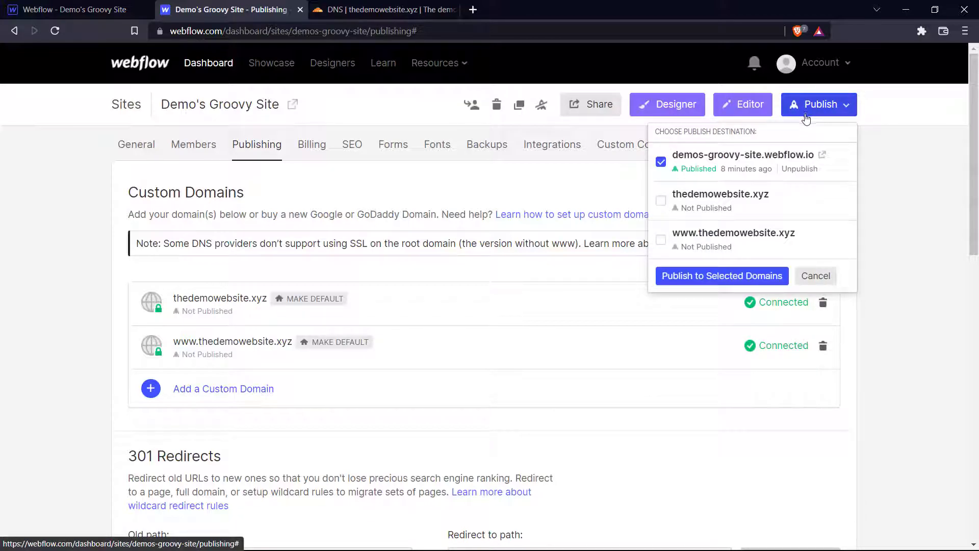
pyautogui.click(661, 201)
pyautogui.click(661, 239)
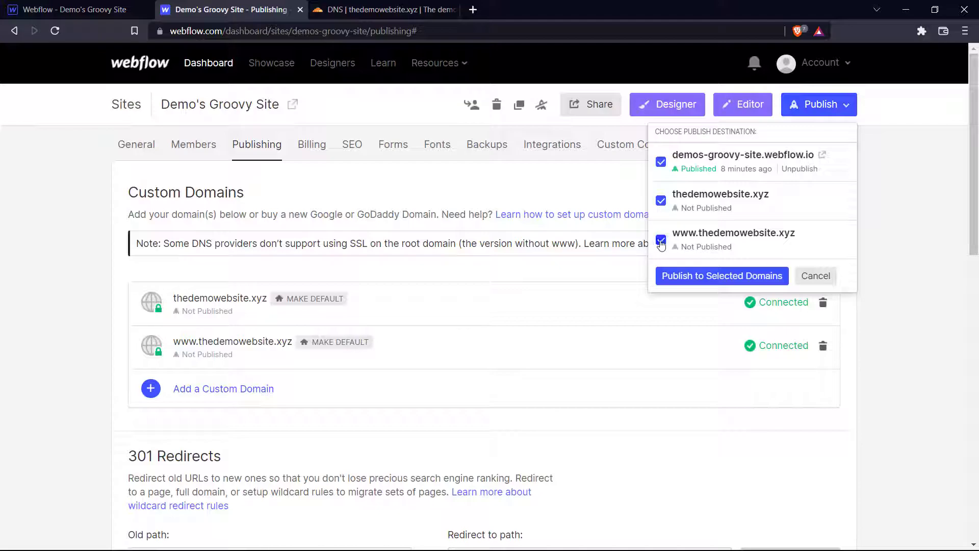
pyautogui.click(738, 270)
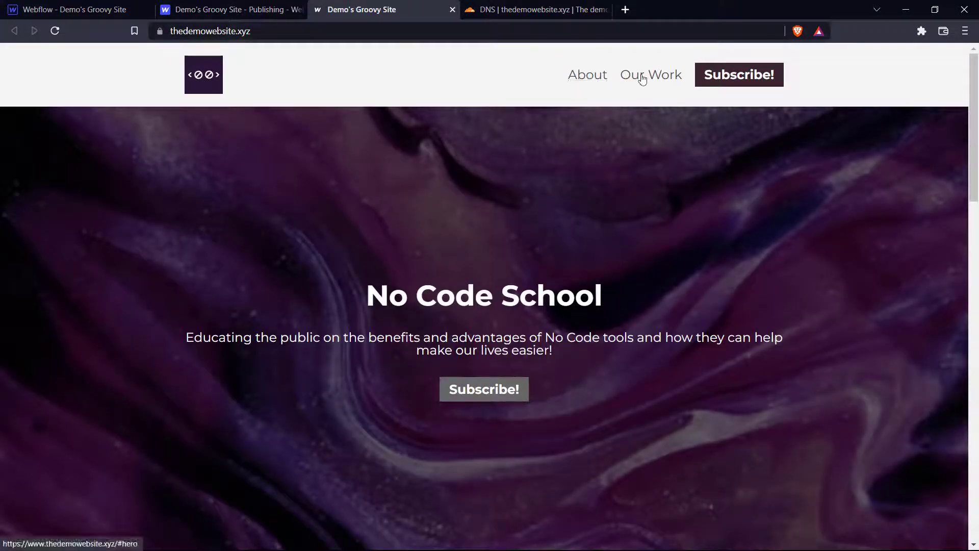
# Open the published No Code School site at thedemowebsite.xyz and scroll the live page
pyautogui.click(292, 29)
pyautogui.scroll(-10, 570, 178)
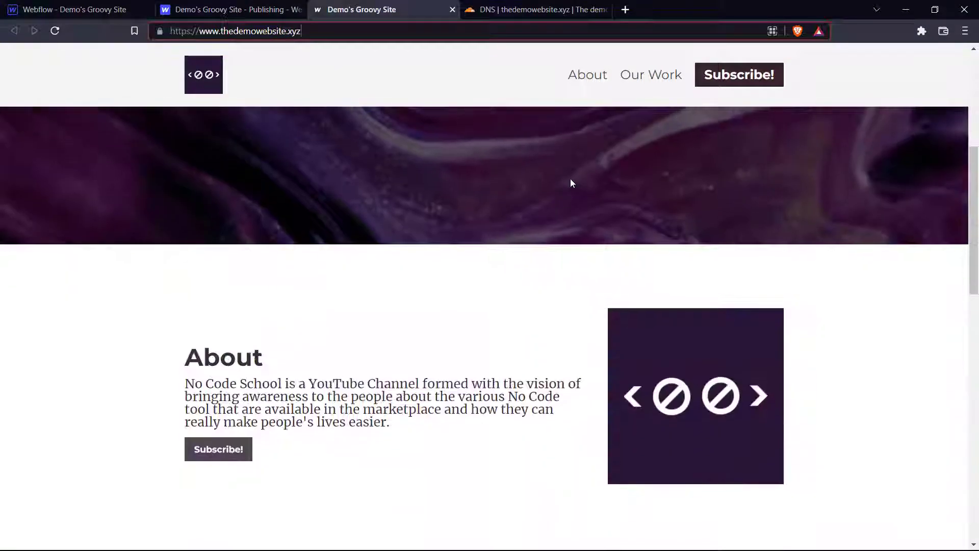
pyautogui.scroll(10, 570, 182)
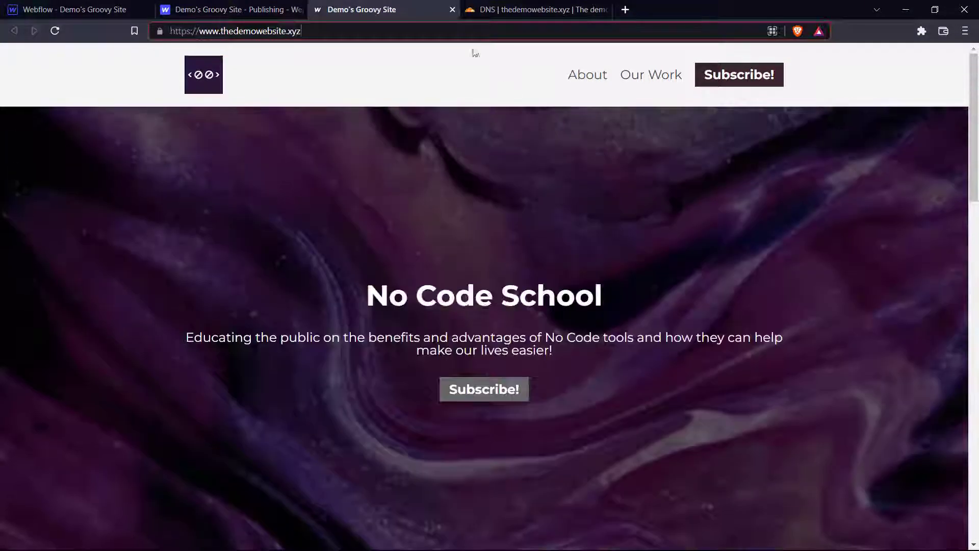
pyautogui.click(452, 9)
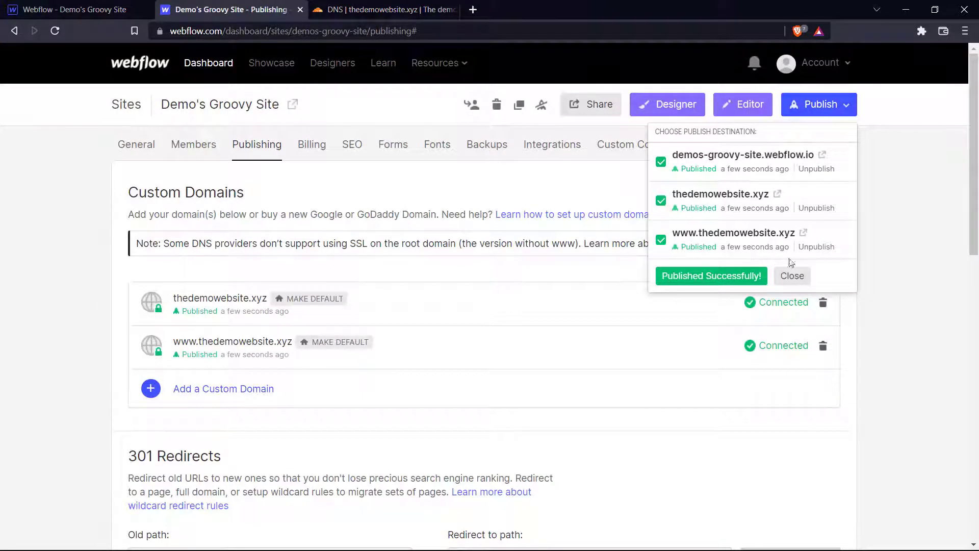
pyautogui.click(804, 233)
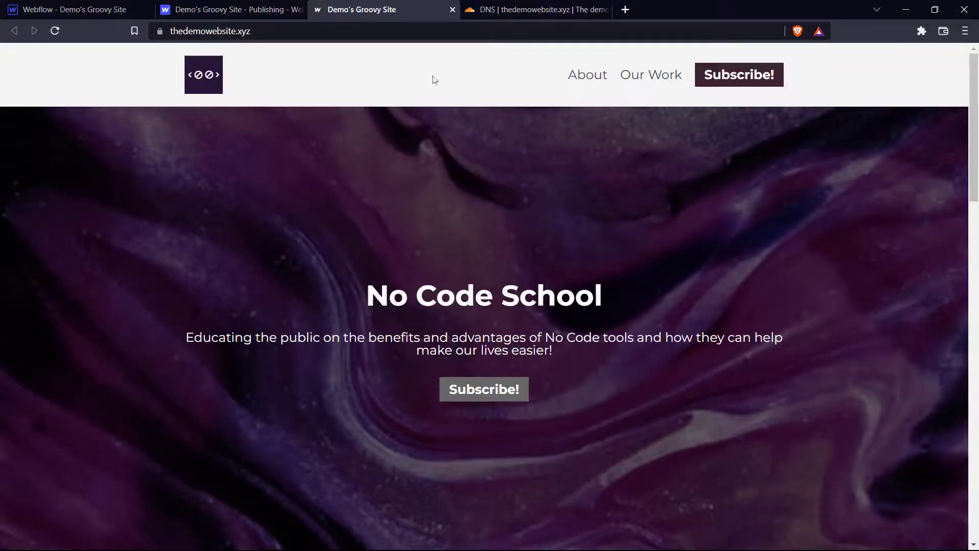
pyautogui.scroll(-12, 567, 207)
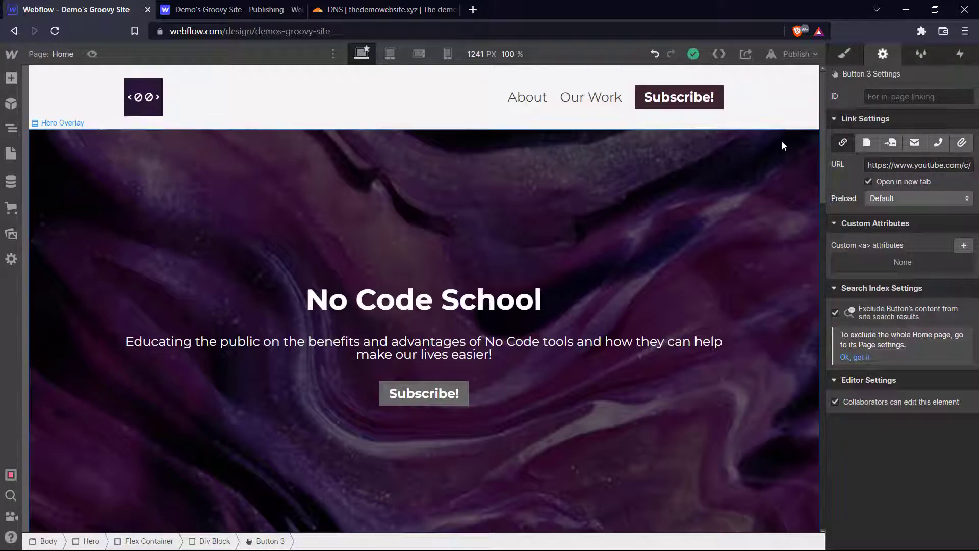
# Scroll the Designer canvas down to Our Work and back up to the hero
pyautogui.scroll(-5, 784, 192)
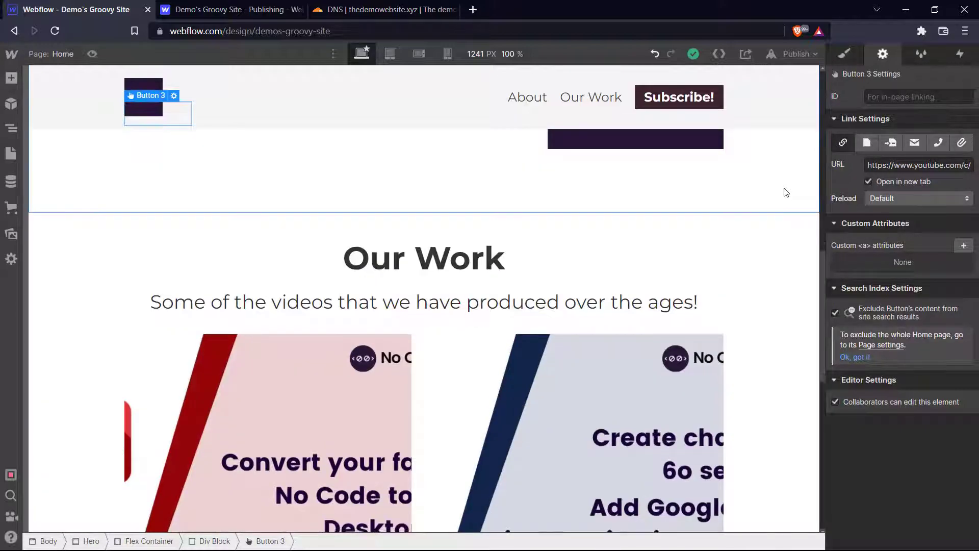
pyautogui.scroll(5, 785, 193)
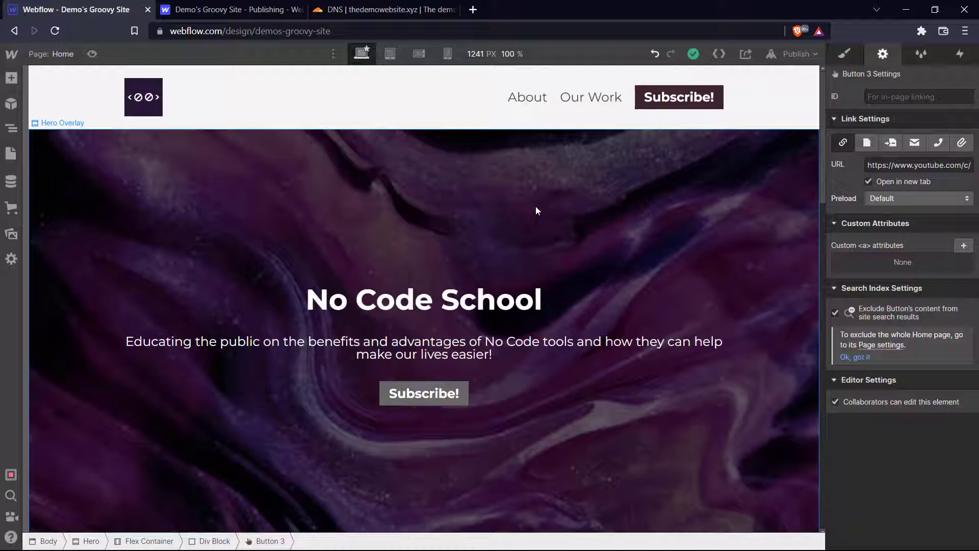